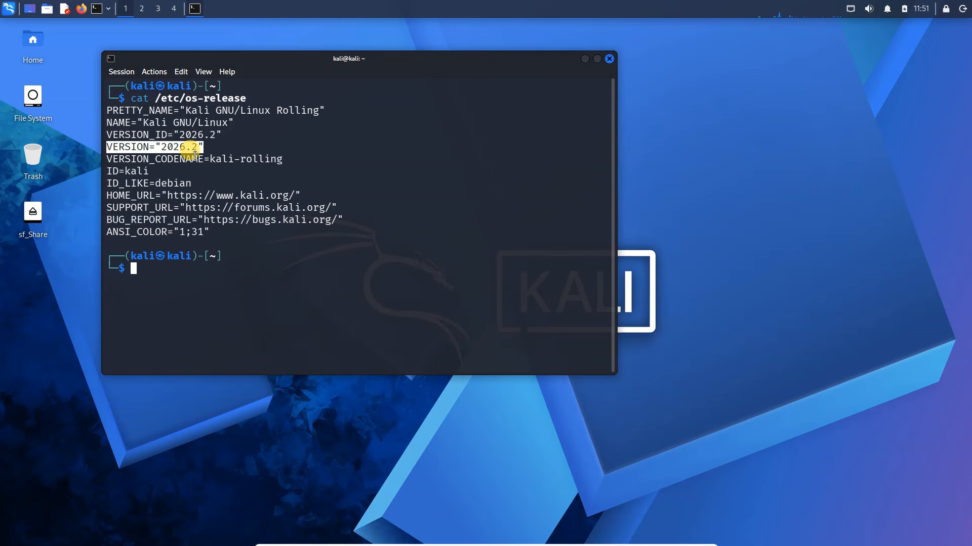
Close the terminal, load techydruid.com in Firefox, look over the page, and close the browser.
left_click(609, 59)
left_click(81, 9)
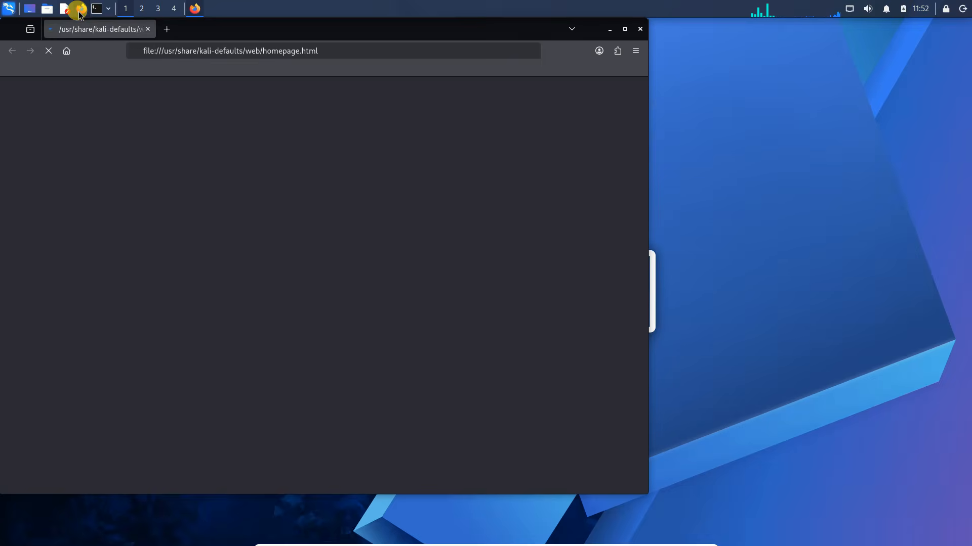
left_click_drag(275, 28, 377, 27)
left_click(412, 51)
type("techydruid.com")
key("Return")
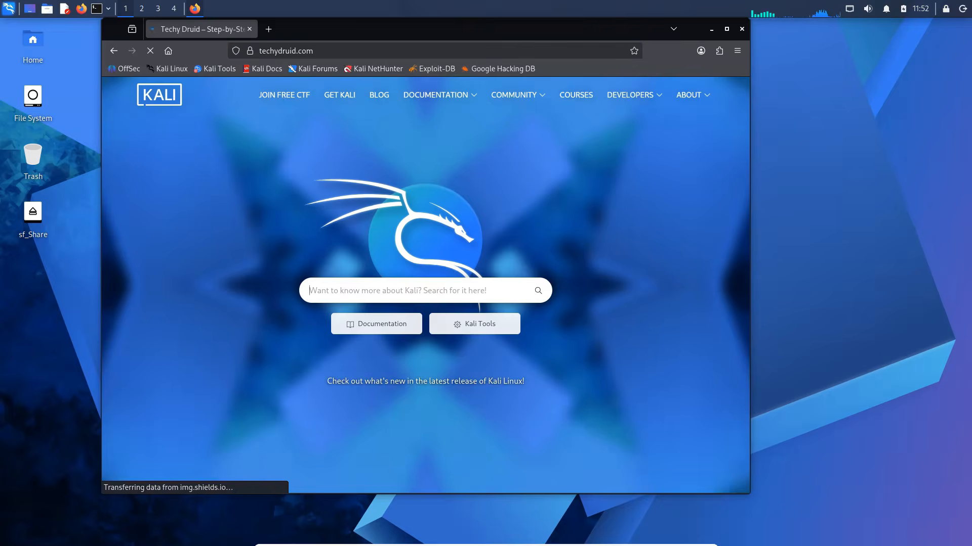
scroll(690, 352, "down", 10)
scroll(690, 351, "up", 10)
left_click(742, 29)
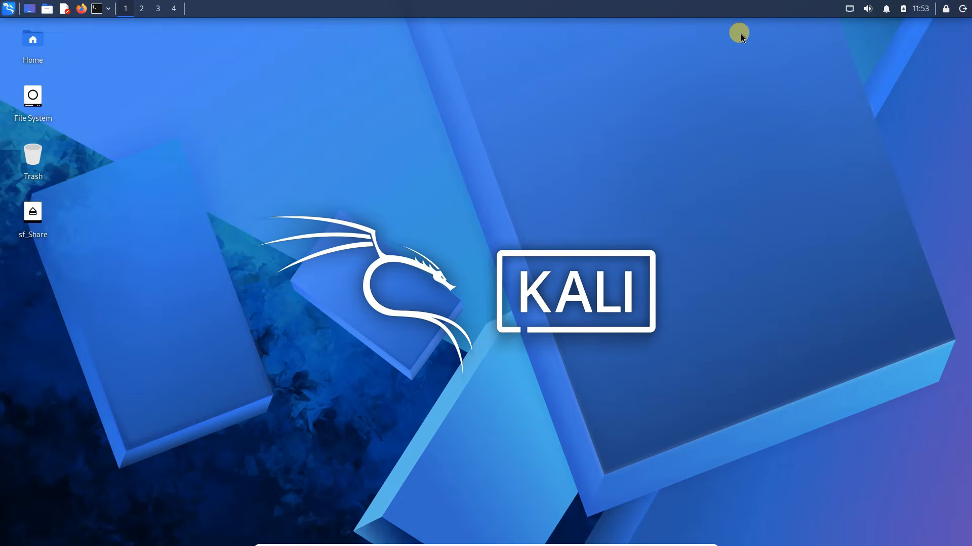
left_click(11, 11)
left_click(174, 100)
left_click_drag(393, 156, 189, 78)
left_click(440, 83)
Run sudo apt update -y in a new terminal and close the terminal.
left_click(96, 8)
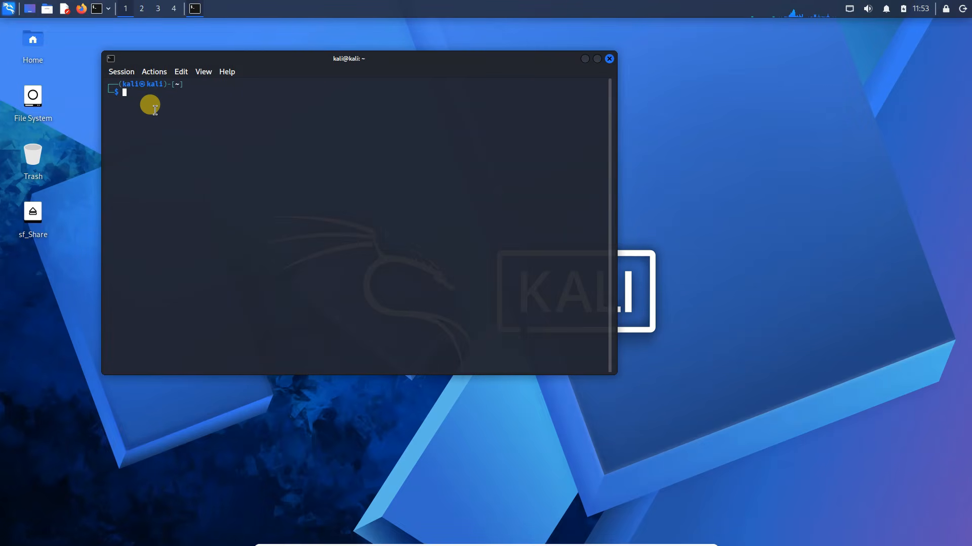
type("sudo")
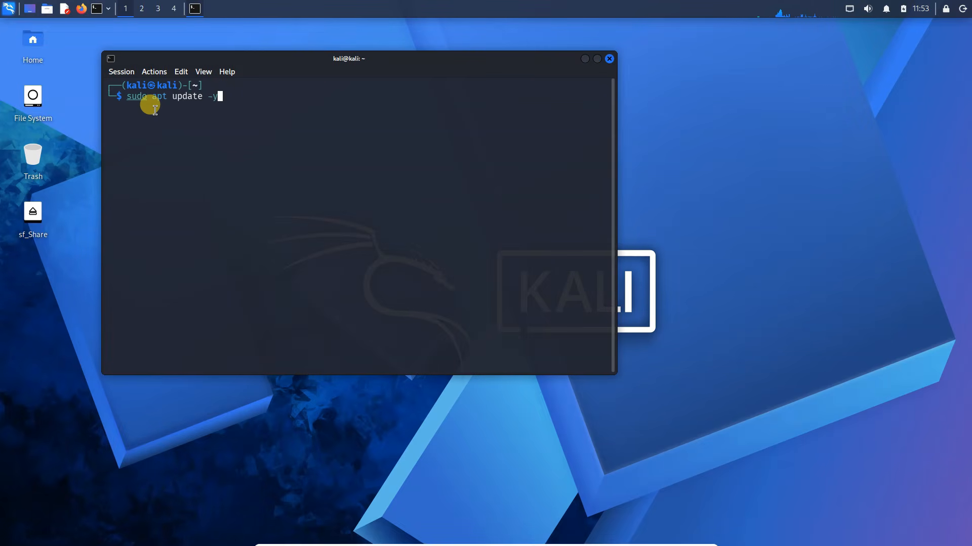
type(" apt update -y")
key("Return")
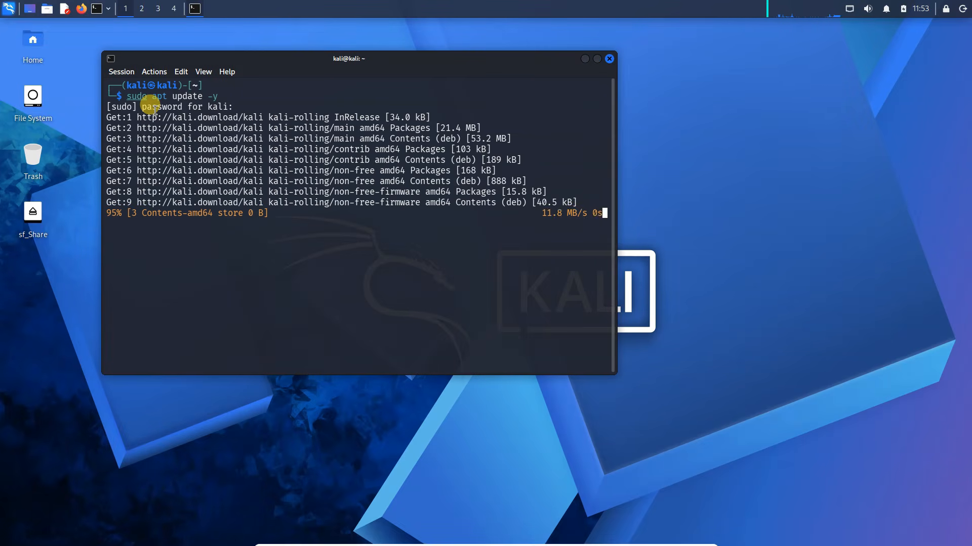
left_click(609, 58)
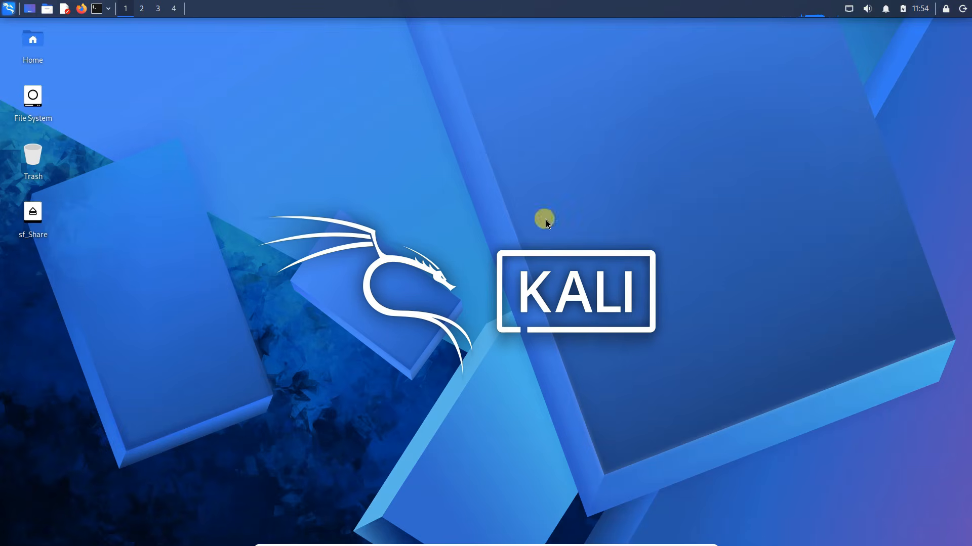
Take the Kali virtual machine out of full screen and place its window beside the Windows desktop shortcuts.
left_click(370, 540)
left_click(420, 372)
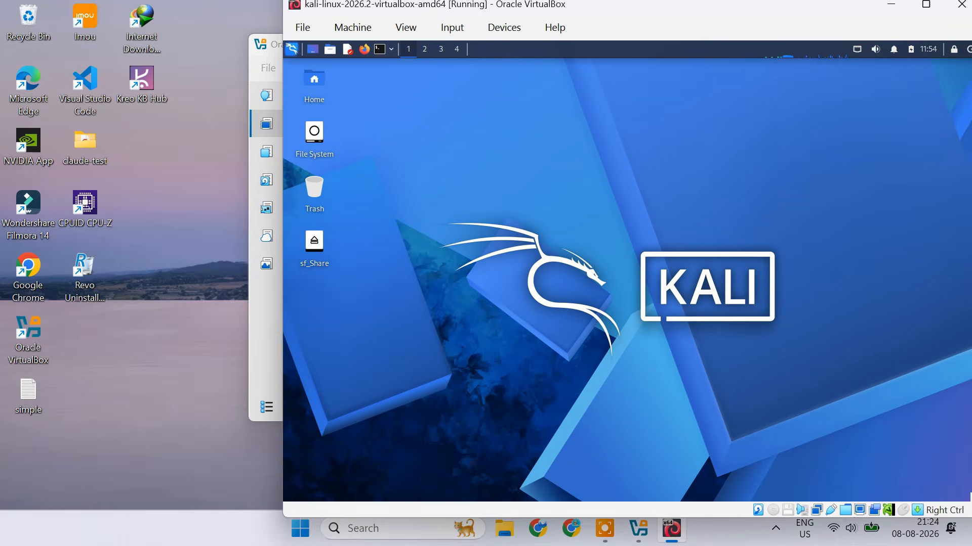
mouse_move(636, 10)
left_mouse_down()
mouse_move(649, 50)
mouse_move(624, 21)
left_mouse_up()
left_click(265, 326)
Copy the first two lines of simple.txt from the Windows desktop into a new Mousepad document in Kali.
double_click(30, 400)
left_click_drag(287, 191, 705, 202)
key("ctrl+c")
left_click(334, 60)
key("ctrl+v")
Copy the "Sed do eiusmod" line from Mousepad to the end of simple.txt on Windows, and close both editors.
left_click_drag(649, 154, 361, 157)
right_click(366, 160)
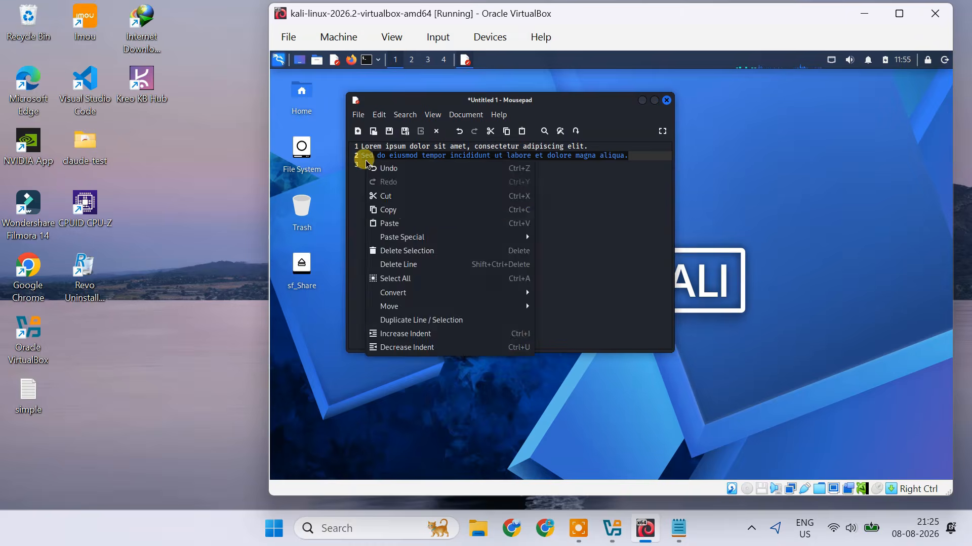
left_click(390, 210)
double_click(35, 400)
left_click(891, 233)
right_click(407, 329)
left_click(458, 463)
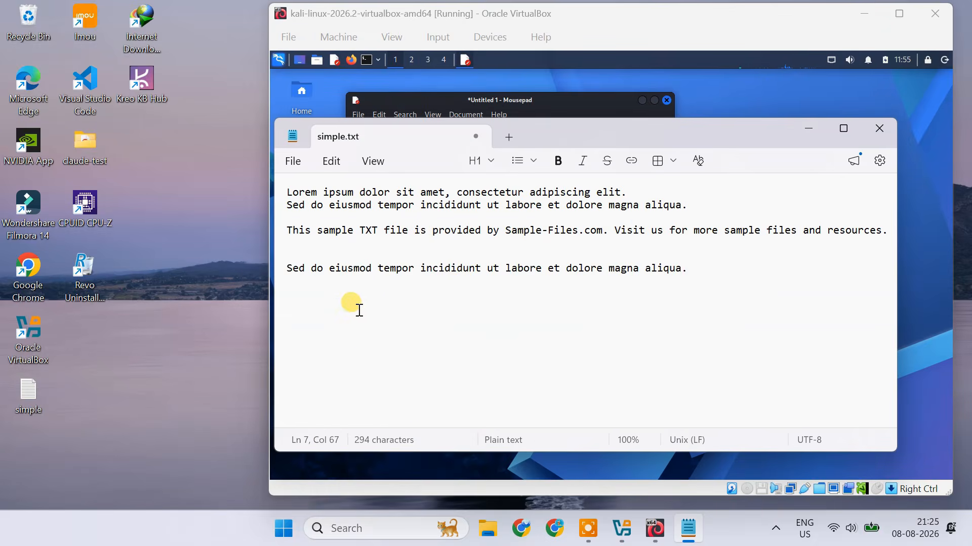
left_click(879, 128)
left_click(605, 331)
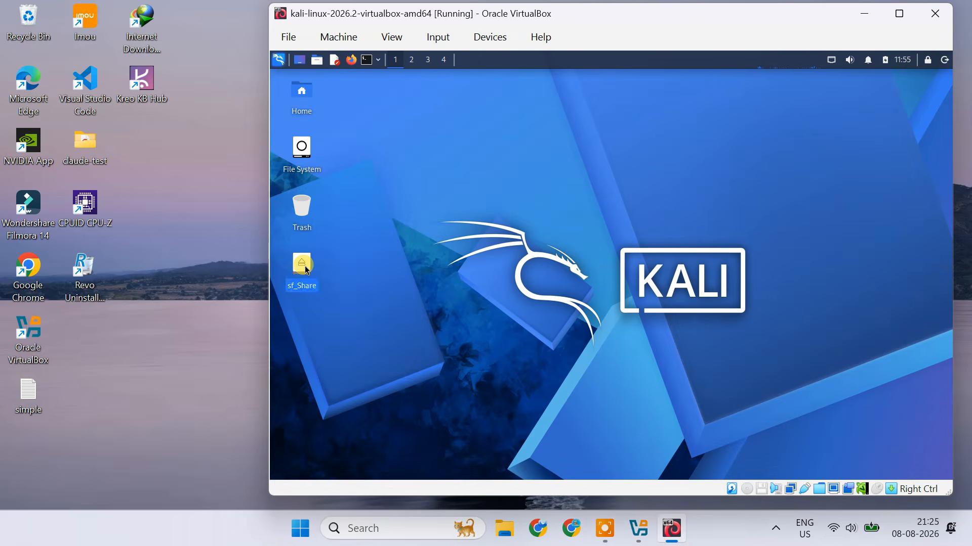
Open the sf_Share folder in Kali and the Share folder inside the Windows Documents folder.
double_click(302, 267)
left_click(504, 529)
left_click(223, 300)
double_click(472, 304)
Copy the wallpaper images from the Windows Pictures folder into the Share folder in Documents.
left_click(248, 327)
scroll(646, 364, "down", 3)
left_click_drag(324, 224, 747, 259)
right_click(747, 258)
left_click(572, 23)
left_click(258, 302)
double_click(460, 284)
right_click(455, 342)
left_click(468, 326)
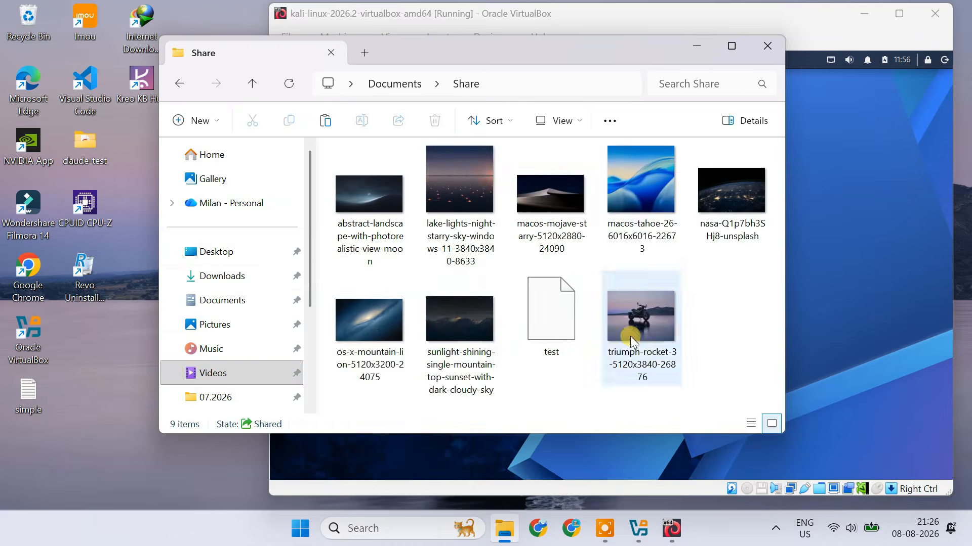
Minimize the Windows folder and reopen sf_Share in the Kali file manager to check the copied images.
left_click(696, 46)
left_click(438, 313)
left_click(457, 326)
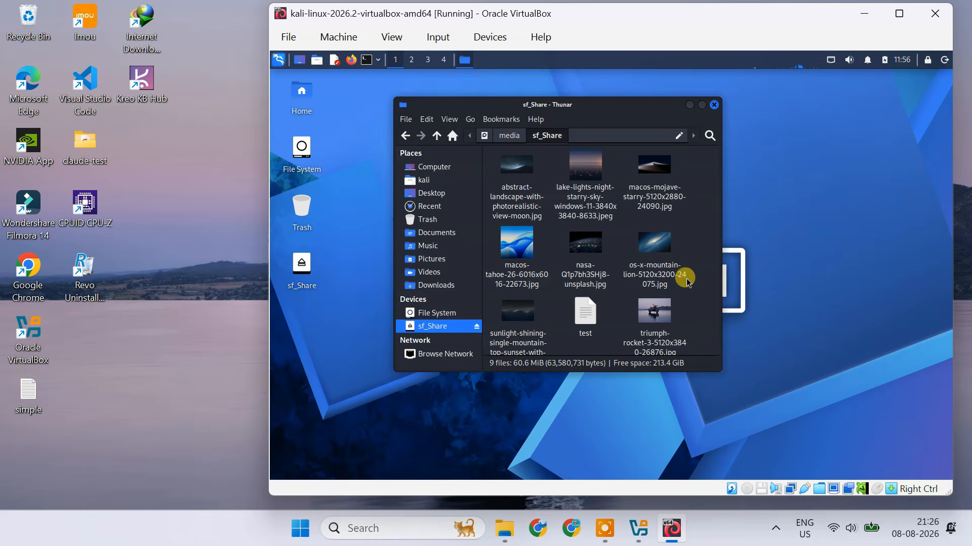
Close the Kali file manager and shut down the virtual machine.
left_click(713, 104)
left_click(944, 63)
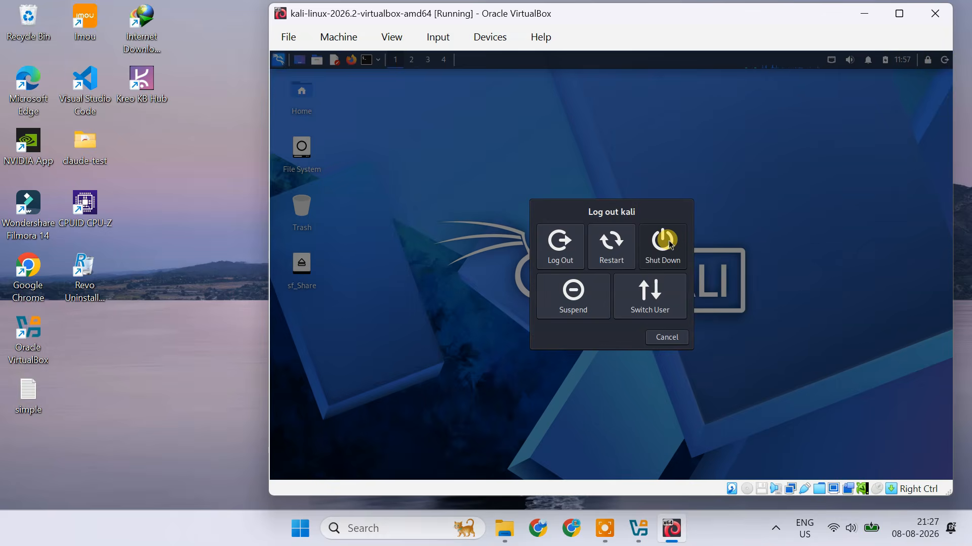
left_click(669, 248)
Inspect the machine definition and virtual disk image in the kali-linux-2026.2-virtualbox-amd64 folder, and close File Explorer.
left_click(521, 529)
double_click(644, 196)
left_click(434, 197)
double_click(433, 197)
left_click(430, 193)
left_click_drag(784, 156, 854, 156)
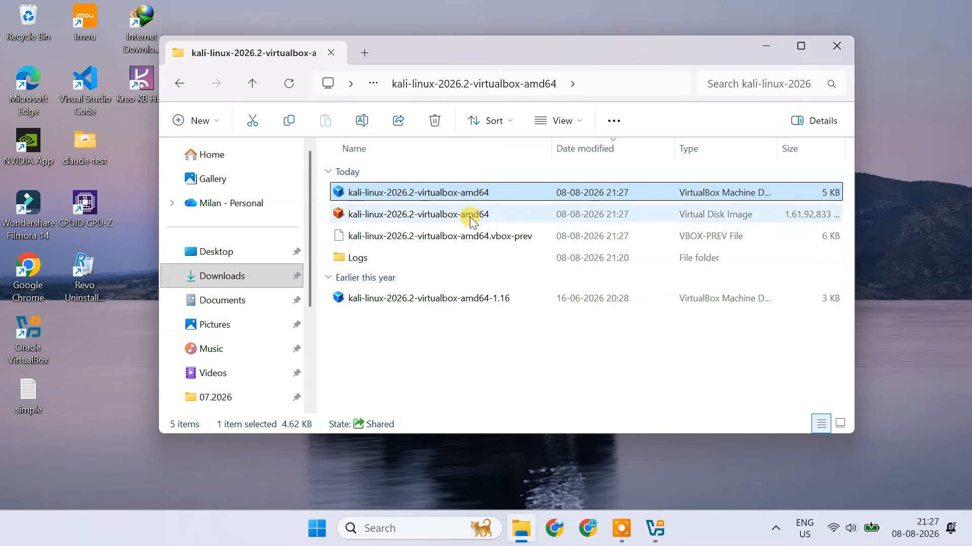
left_click(425, 219)
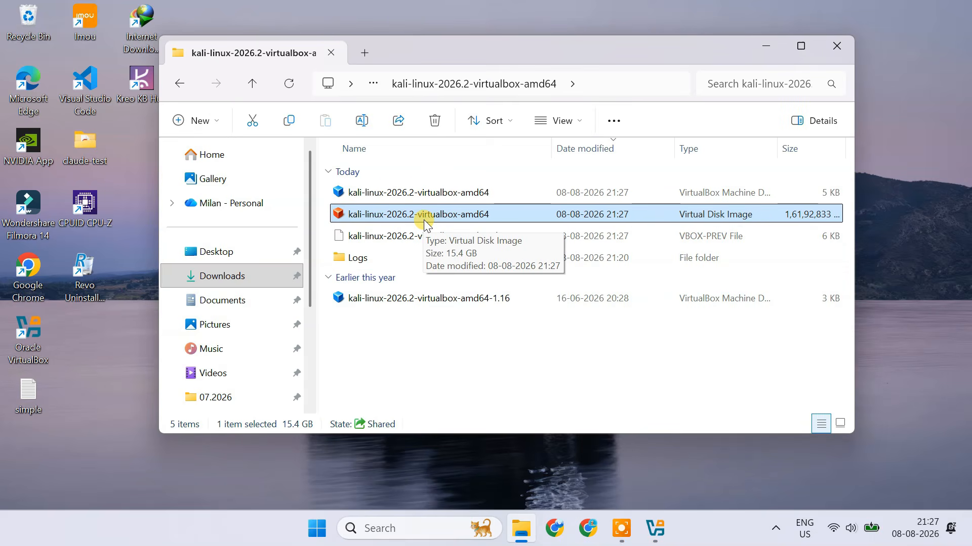
left_click(449, 193)
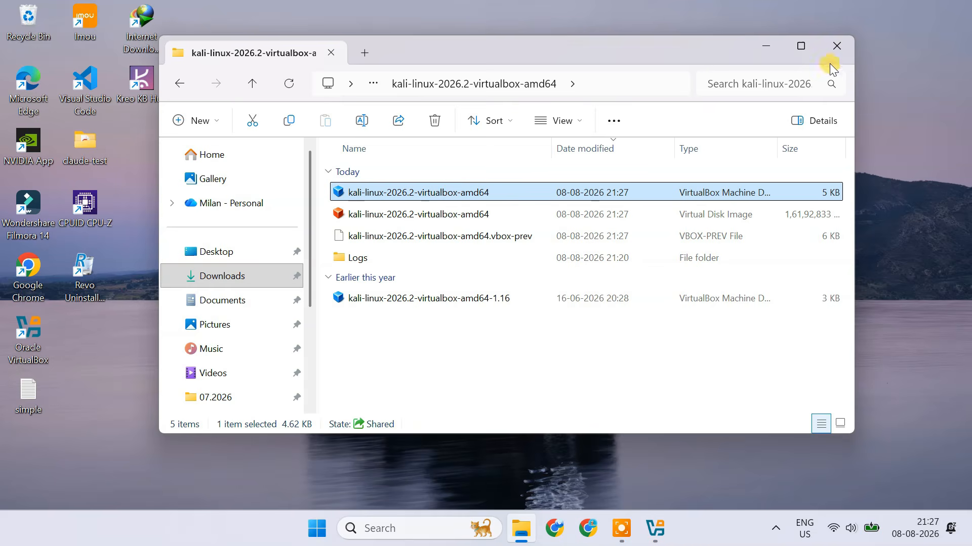
left_click(836, 49)
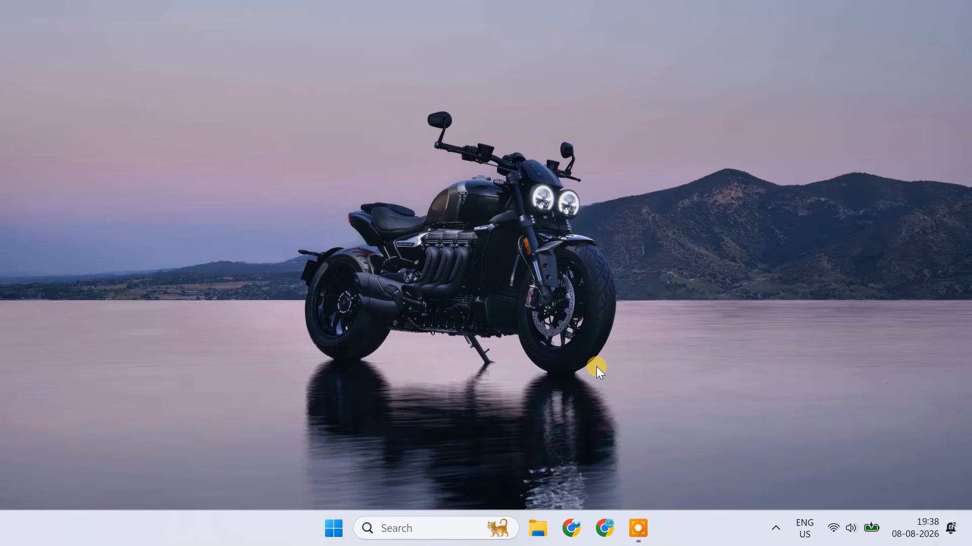
Check the CPU's virtualization status in Task Manager's performance details and close Task Manager.
right_click(695, 533)
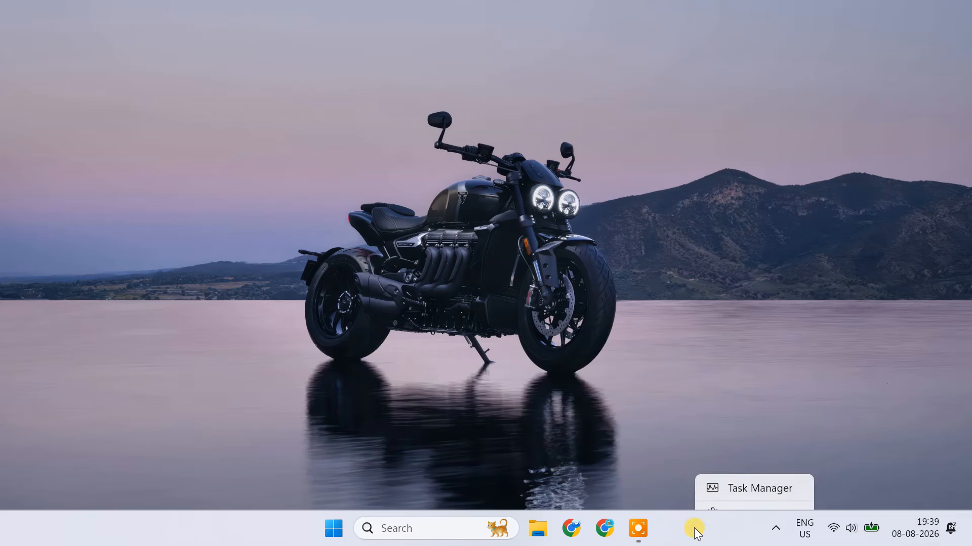
left_click(754, 470)
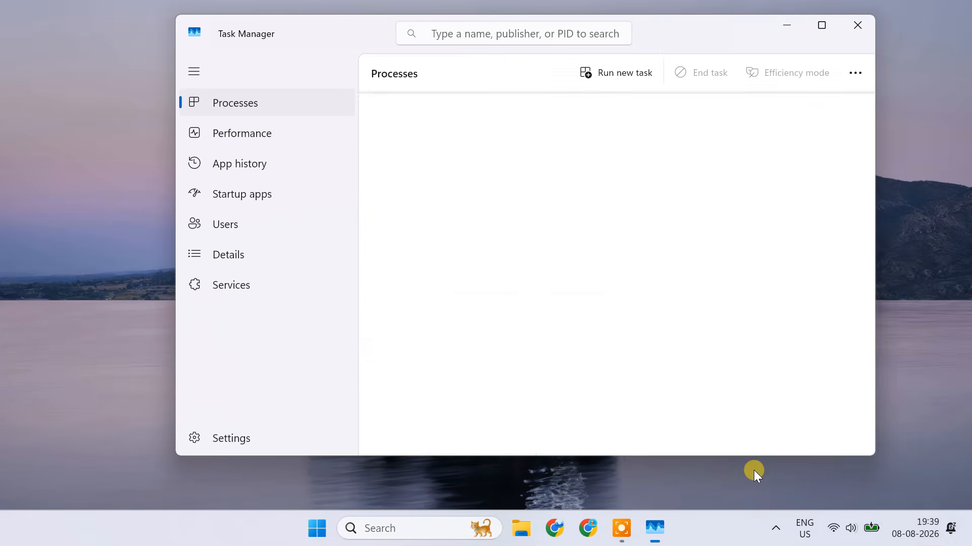
left_click(291, 140)
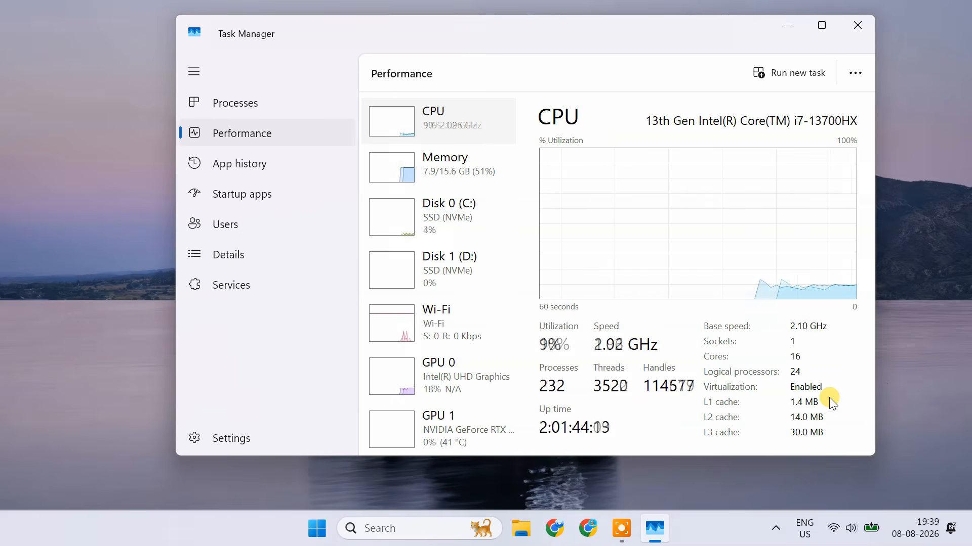
left_click(854, 27)
Restart the Windows computer to reach the BIOS setup.
left_click(333, 529)
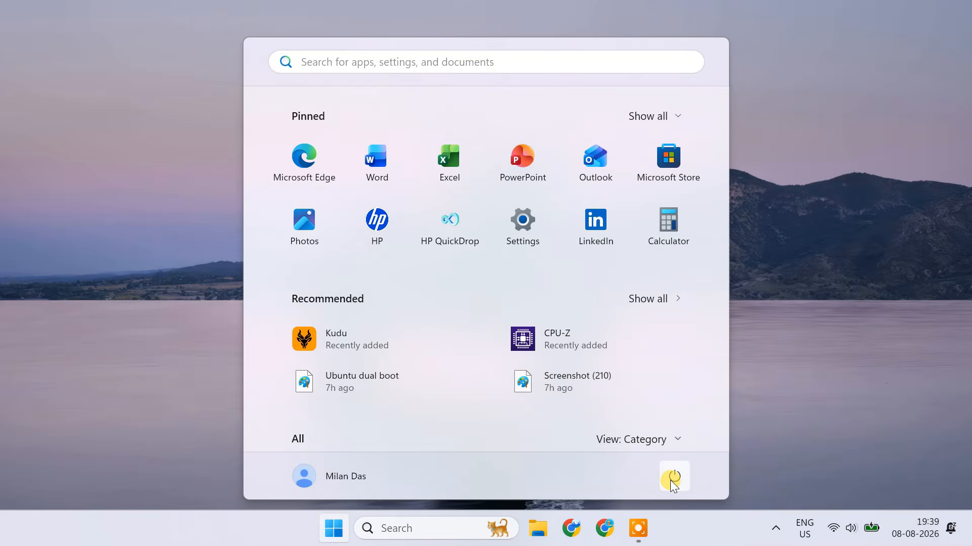
left_click(669, 480)
left_click(684, 445)
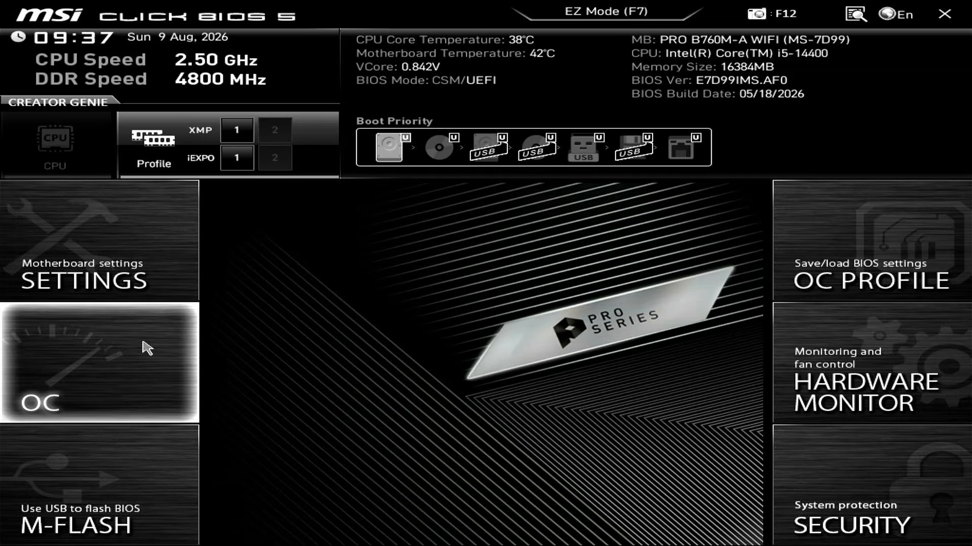
Set Intel Virtualization Tech to Enabled in the BIOS overclocking CPU Features, and save and exit the setup.
left_click(93, 365)
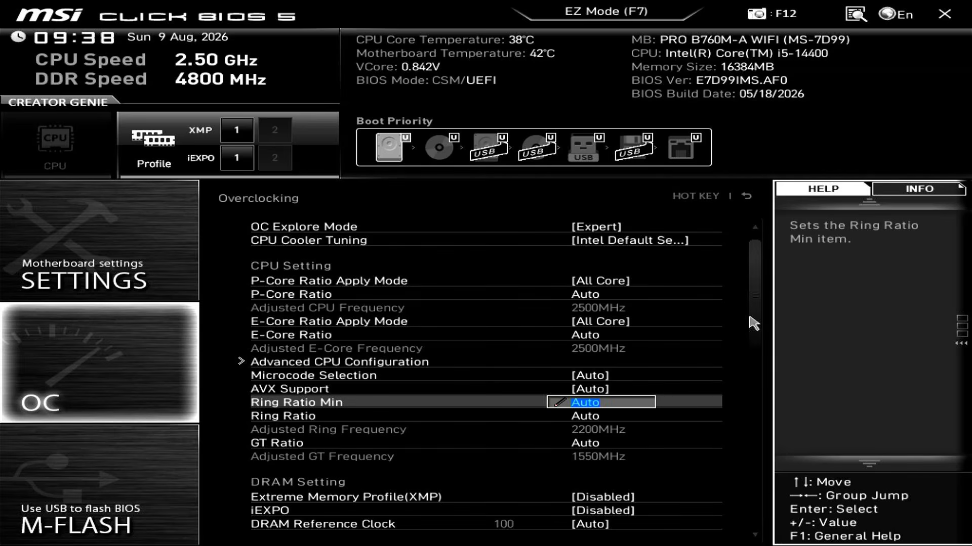
left_click(752, 519)
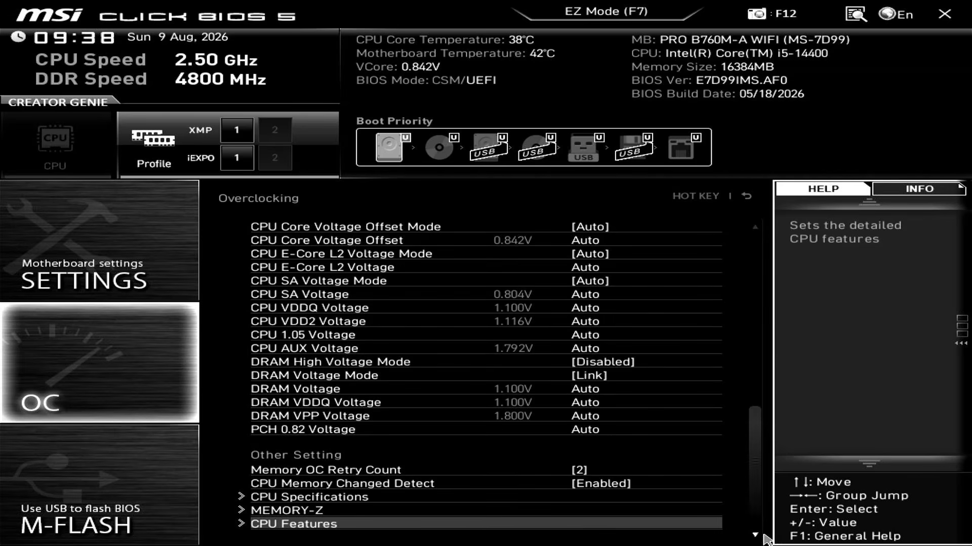
left_click(294, 526)
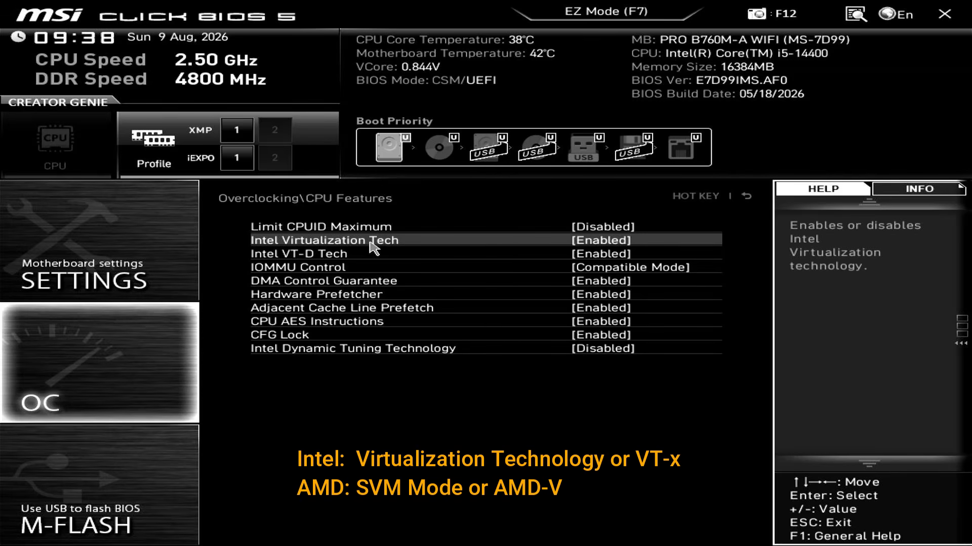
left_click(621, 242)
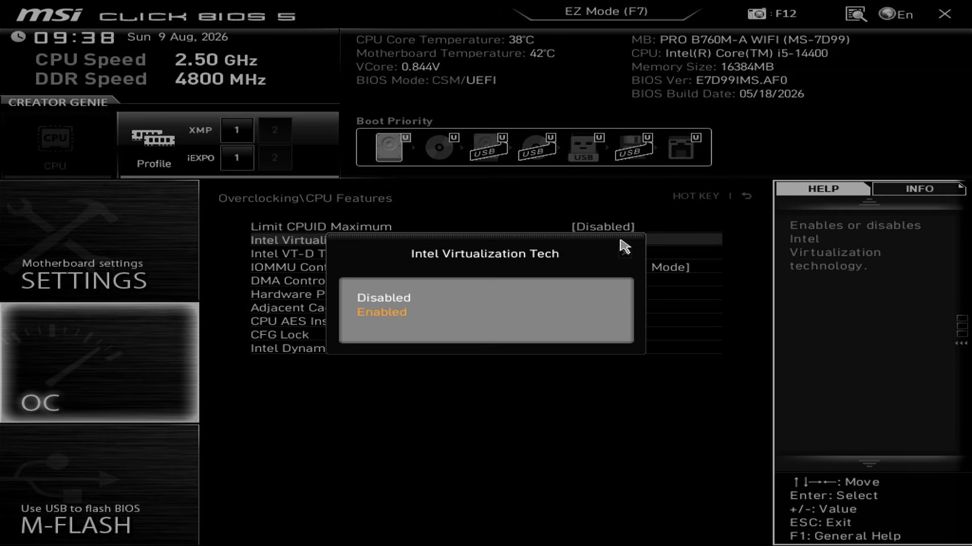
left_click(419, 312)
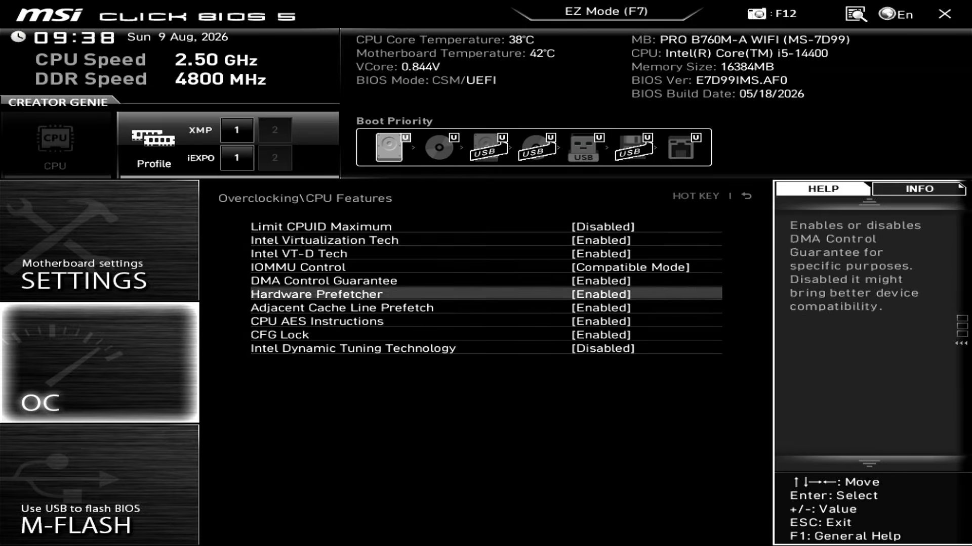
key("F10")
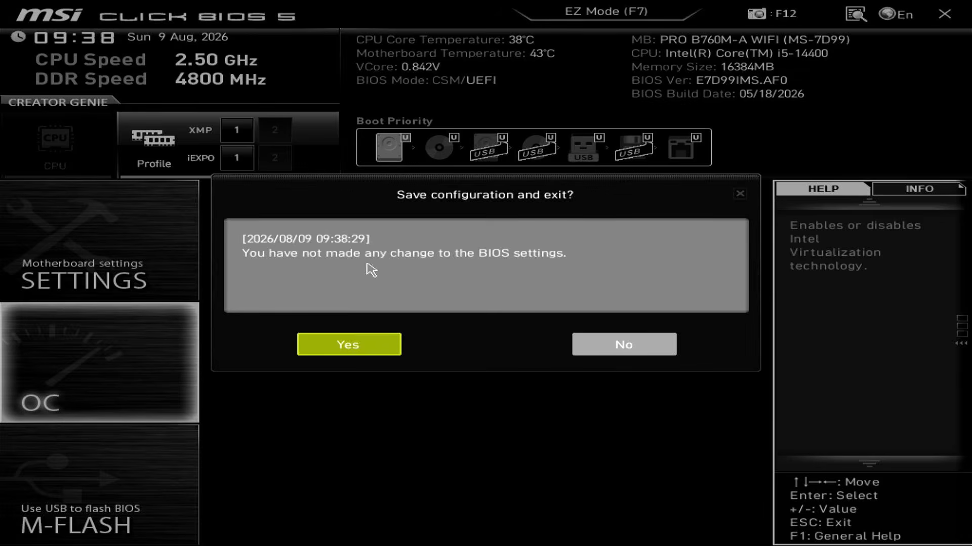
left_click(366, 349)
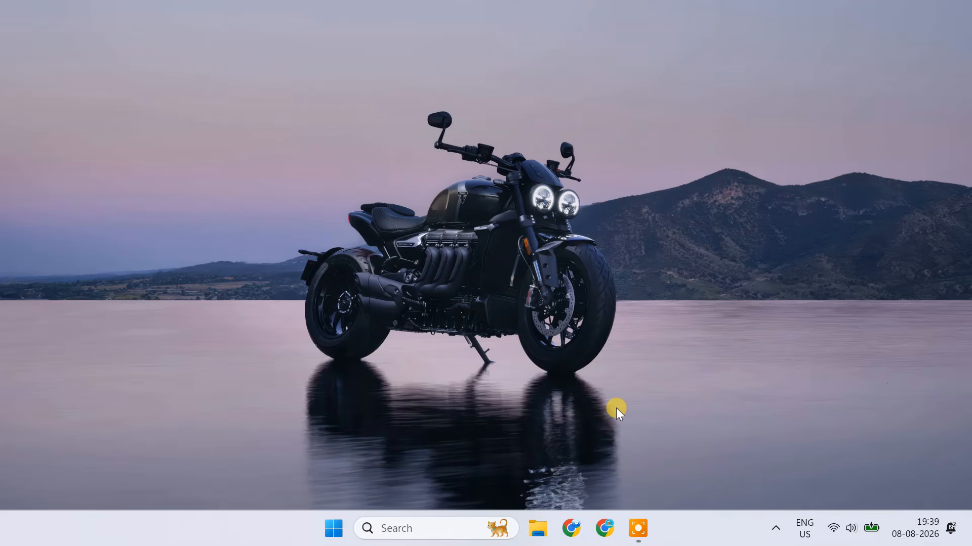
Search for "download virtualbox" in Chrome and open the Downloads page on virtualbox.org.
left_click(610, 530)
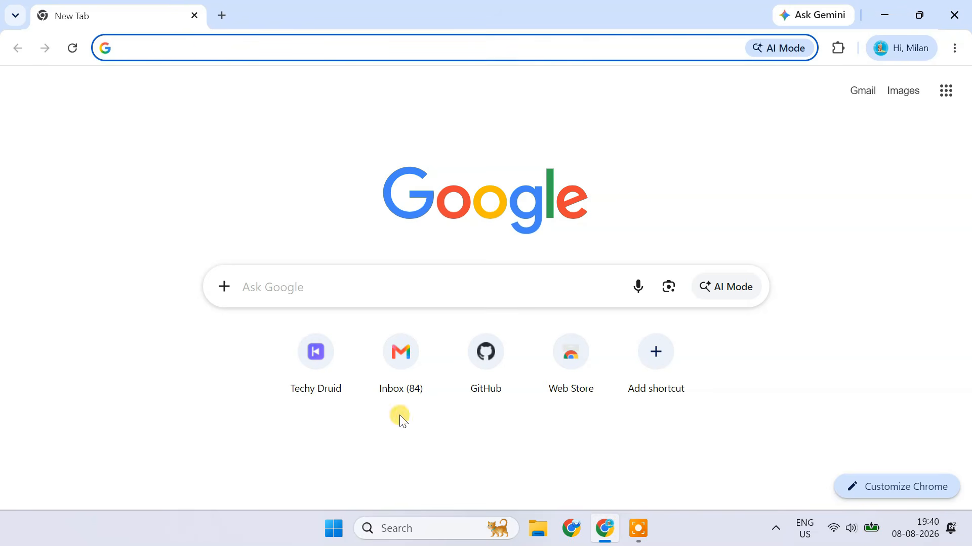
left_click(190, 51)
type("download virtualbox")
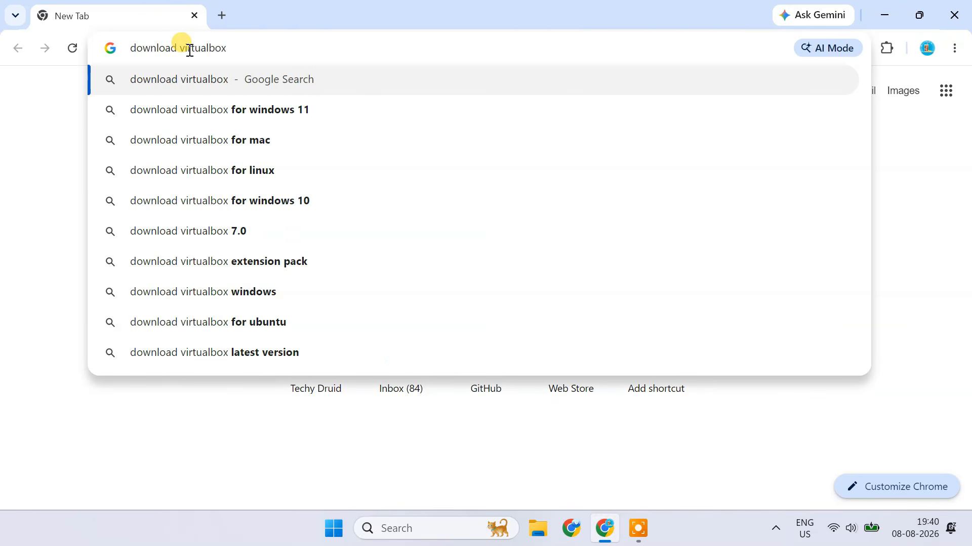
key("Return")
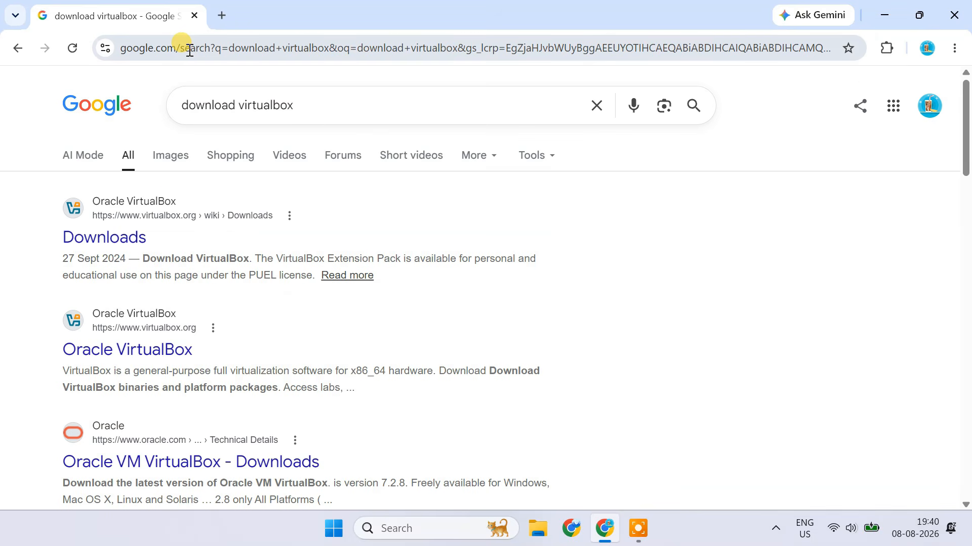
left_click(111, 238)
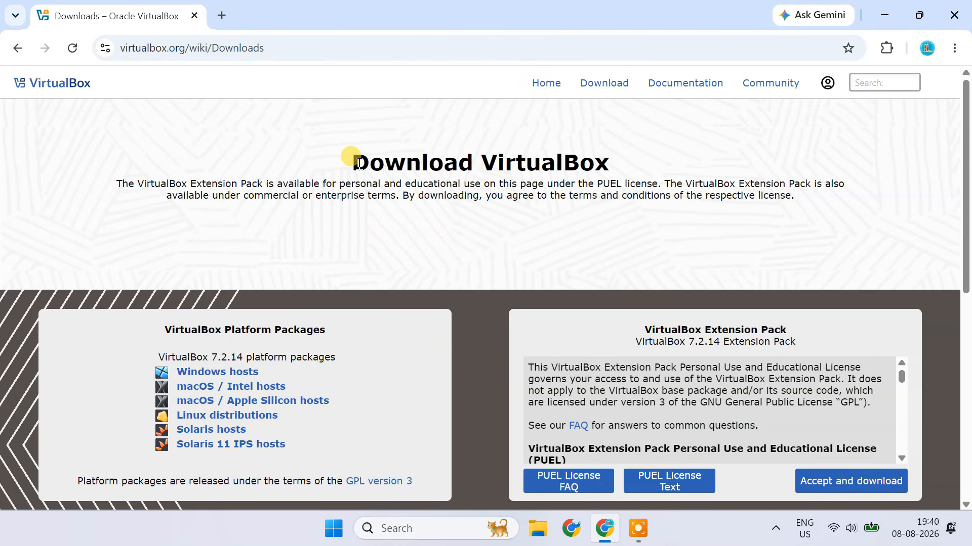
left_click_drag(358, 163, 622, 162)
left_click(585, 206)
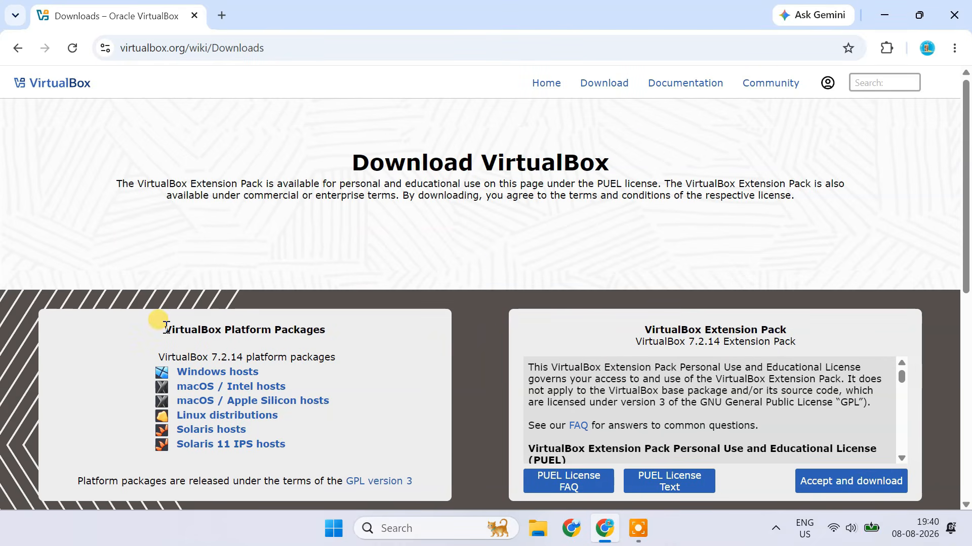
Download the VirtualBox 7.2.14 platform package for Windows hosts and check its progress in the download history.
left_click_drag(166, 327, 336, 332)
left_click(337, 338)
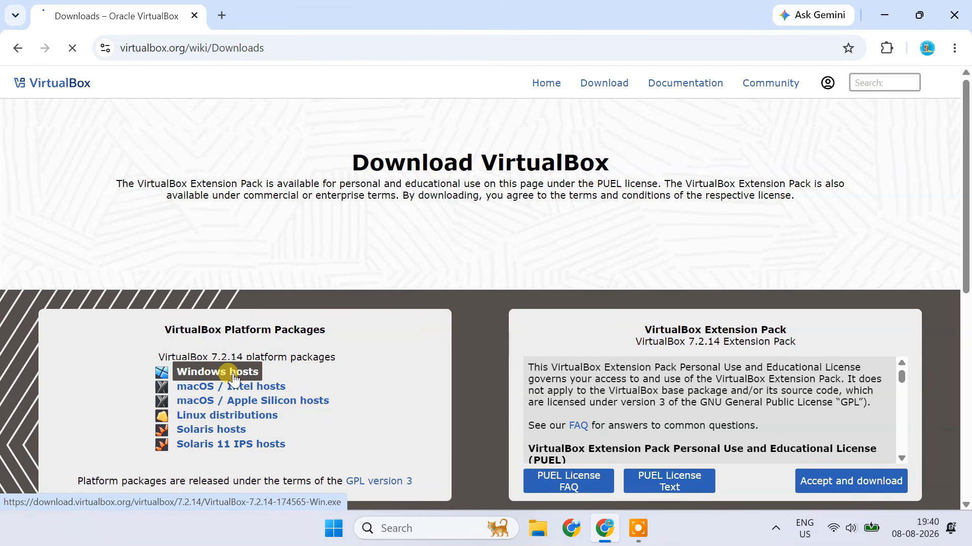
left_click(890, 86)
left_click(857, 175)
left_click(900, 51)
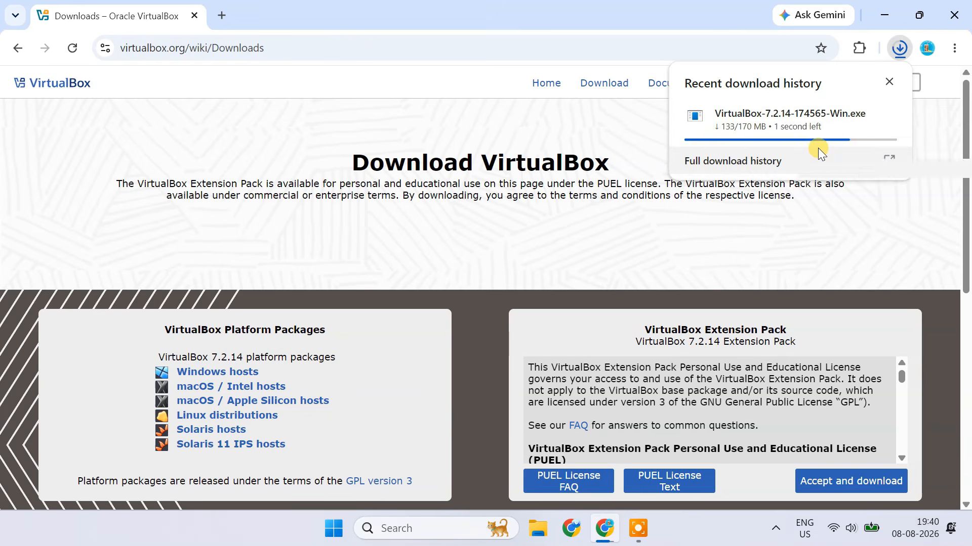
left_click(548, 262)
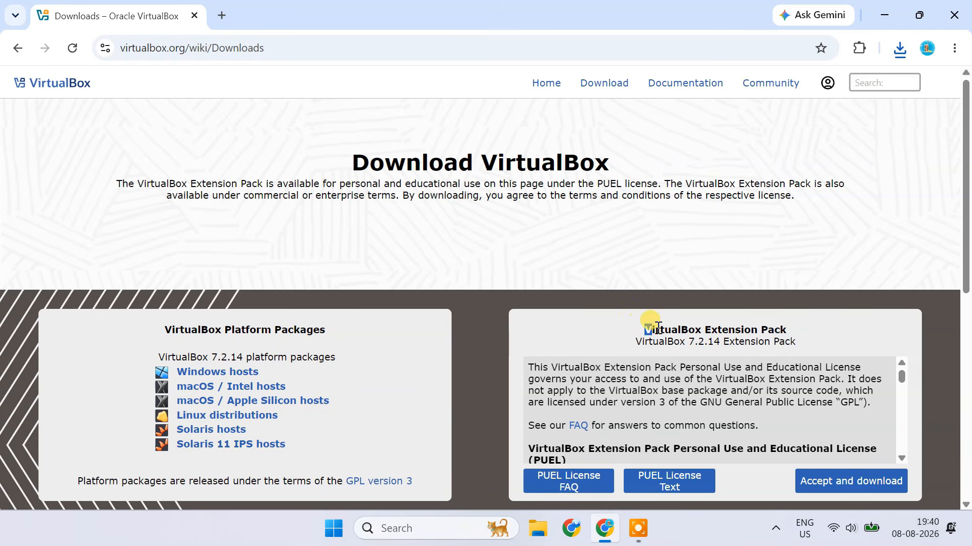
Accept the license and download the VirtualBox 7.2.14 Extension Pack, and close Chrome.
left_click_drag(645, 329, 794, 328)
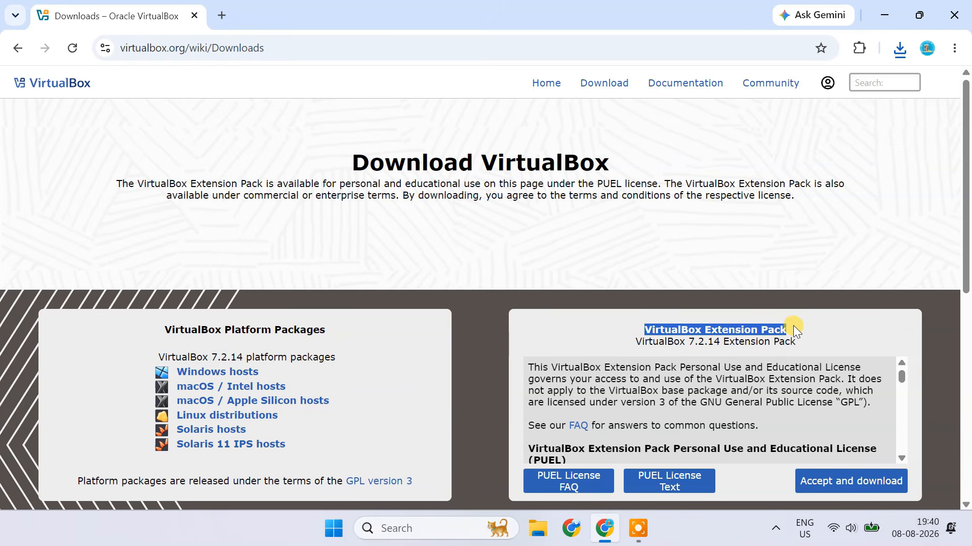
left_click(760, 348)
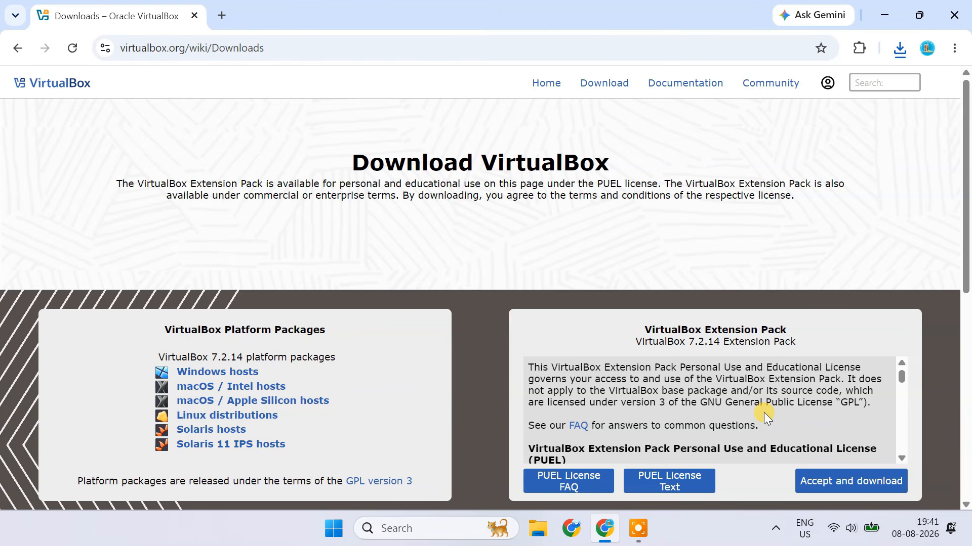
left_click(849, 487)
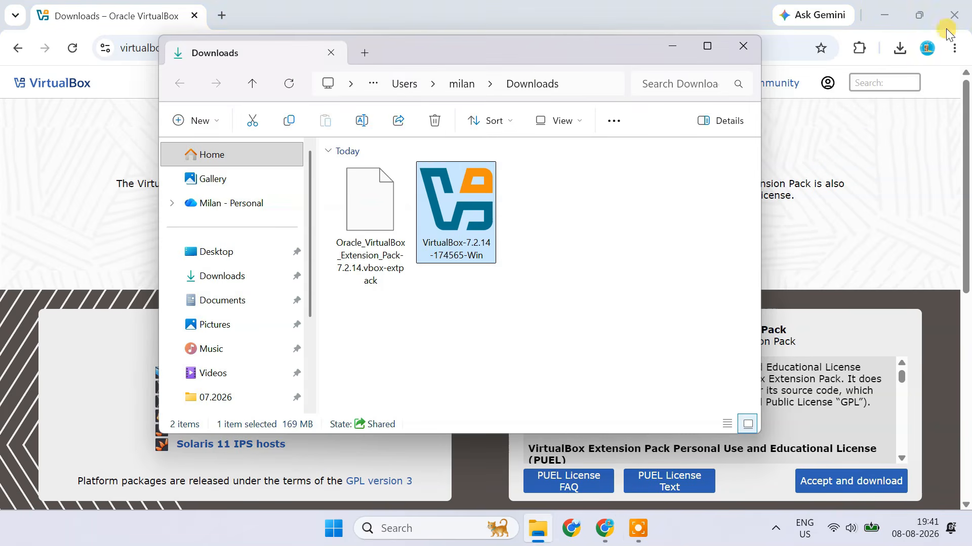
left_click(952, 15)
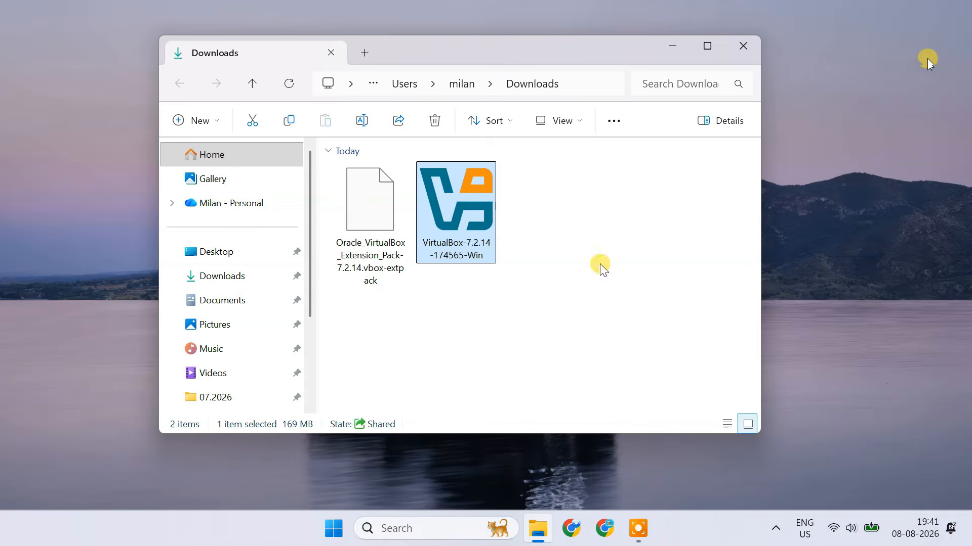
Run the VirtualBox-7.2.14-174565-Win installer from the Downloads folder and accept its license agreement.
double_click(463, 212)
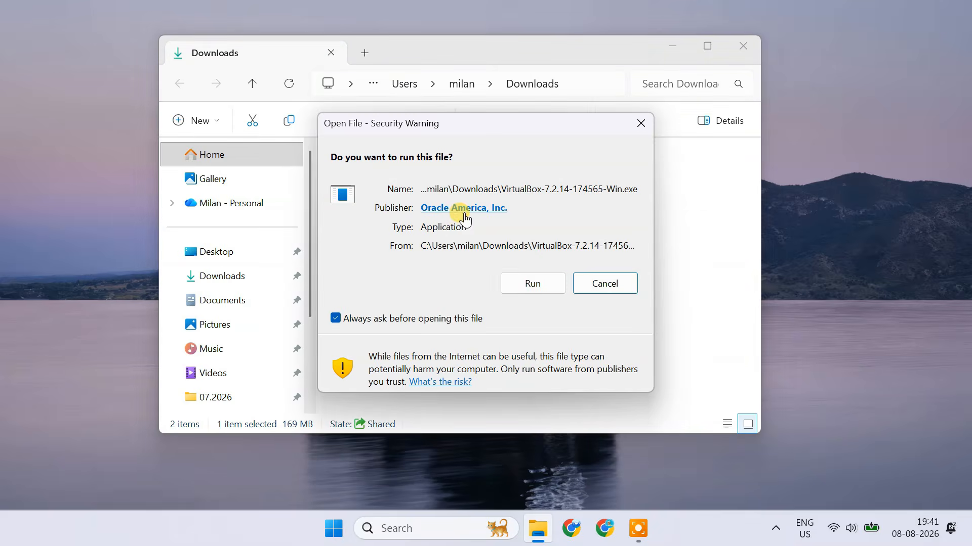
left_click(529, 284)
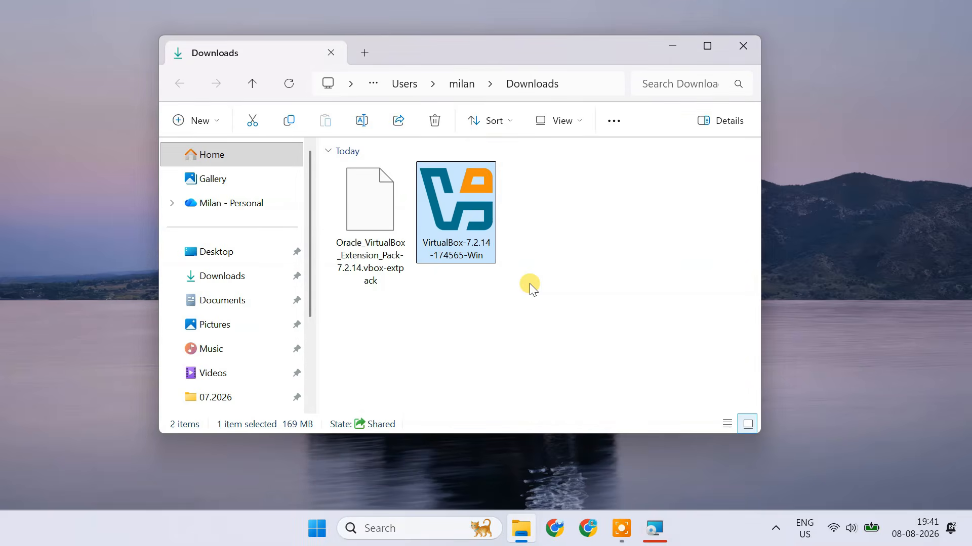
left_click(653, 540)
left_click(572, 389)
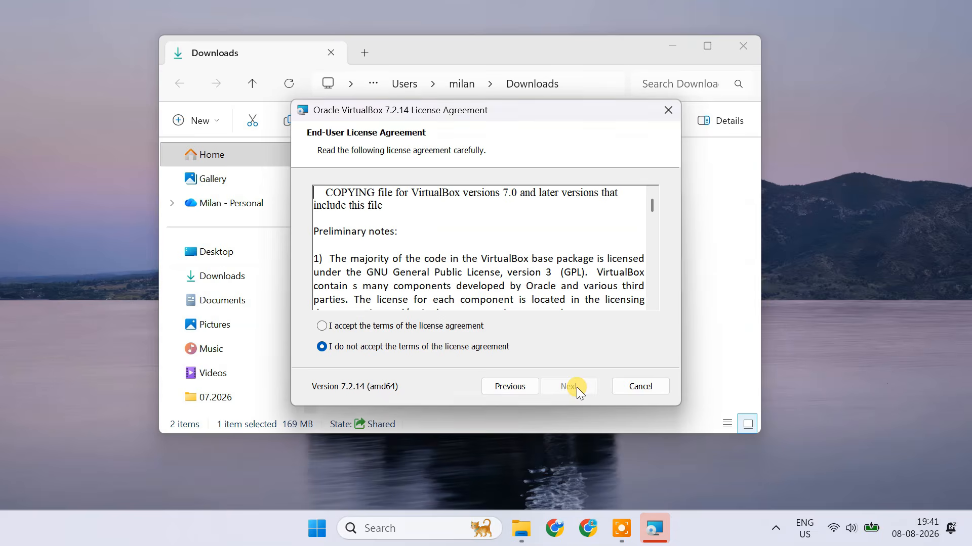
left_click(353, 326)
left_click(565, 390)
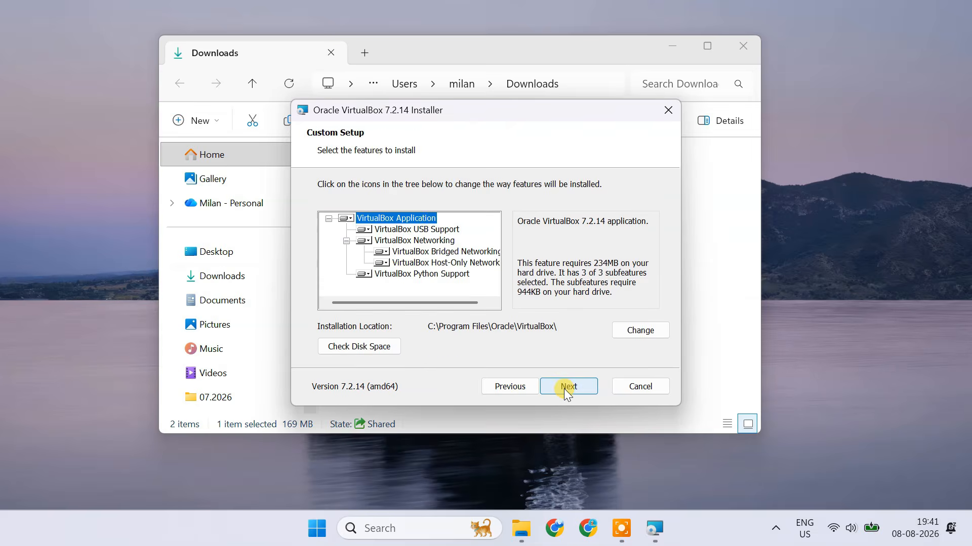
Install VirtualBox with the default features, location and startup options, and finish the setup to launch VirtualBox Manager.
left_click(564, 390)
left_click(565, 390)
left_click(564, 389)
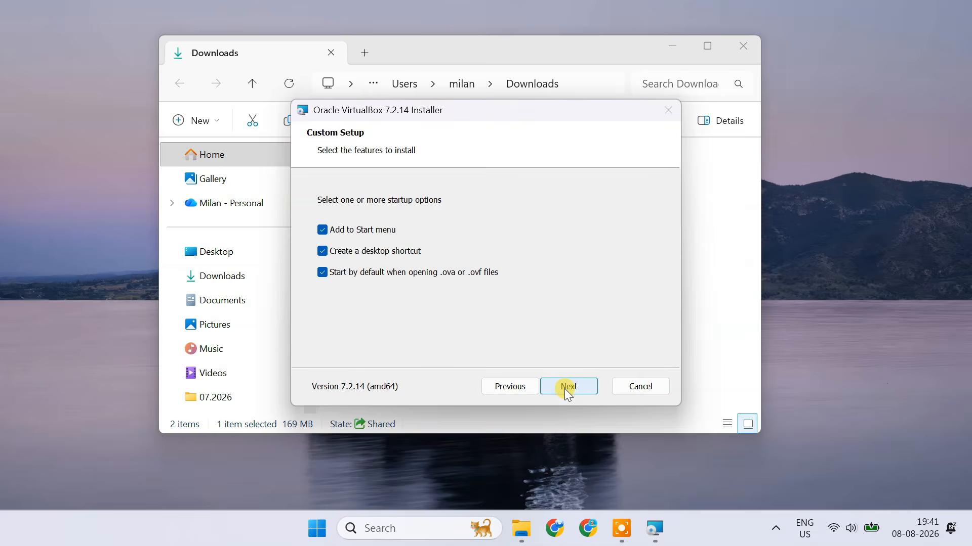
left_click(565, 389)
left_click(564, 389)
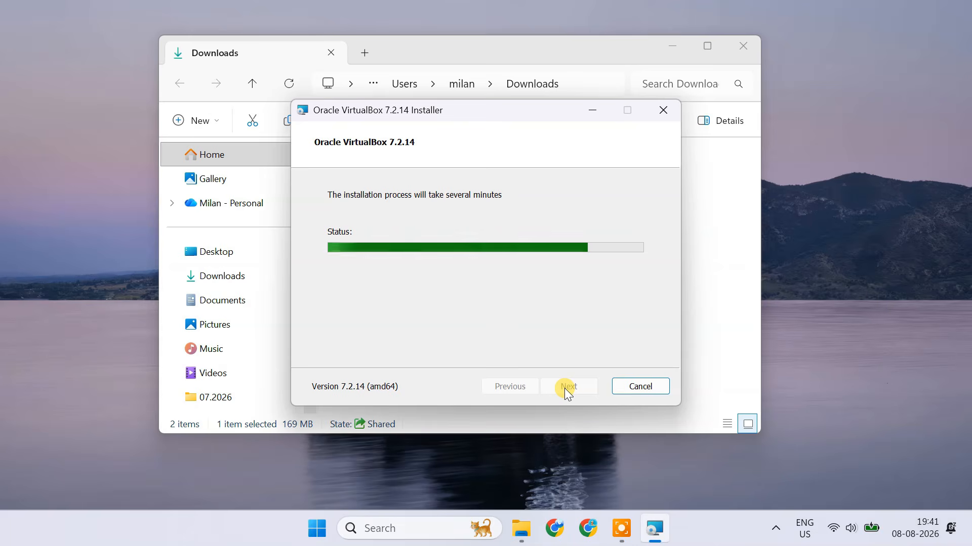
left_click(564, 387)
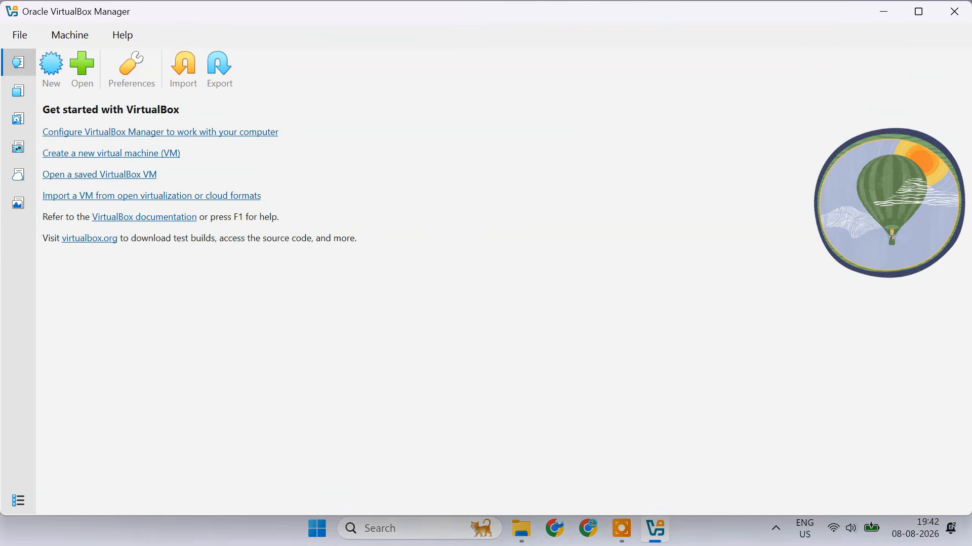
left_click(917, 8)
left_click_drag(265, 60, 358, 117)
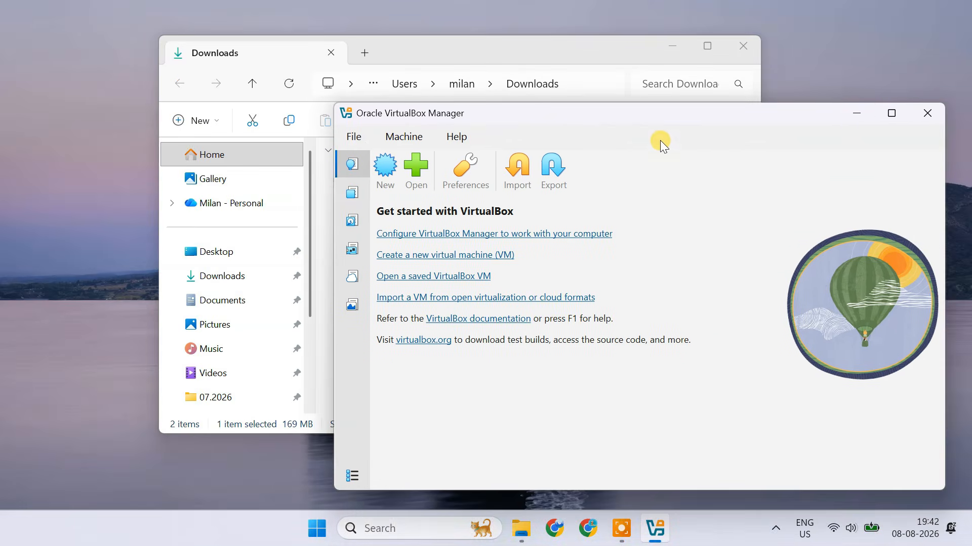
Reinstall the Oracle VirtualBox Extension Pack 7.2.14 from the Downloads folder, agree to its license, and minimize VirtualBox Manager.
left_click(861, 111)
left_click(378, 229)
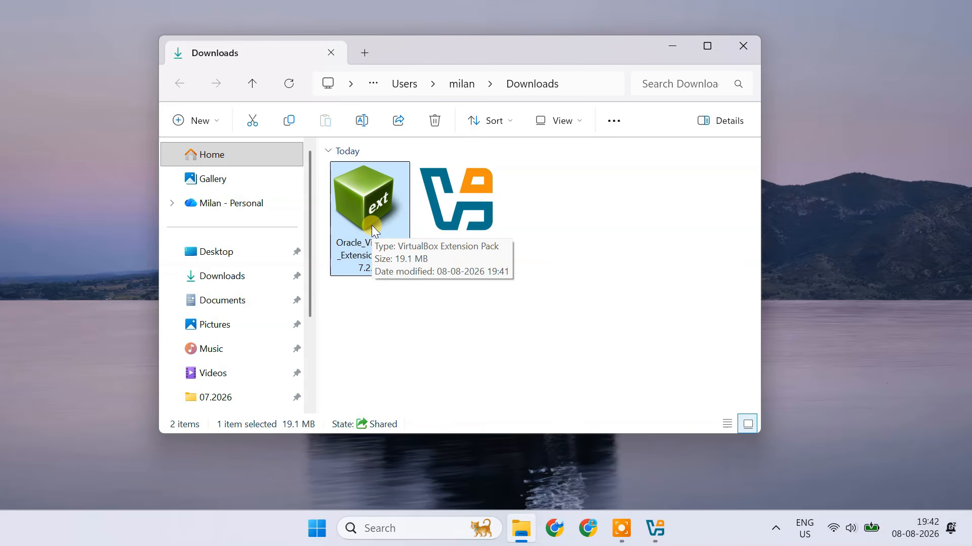
double_click(372, 226)
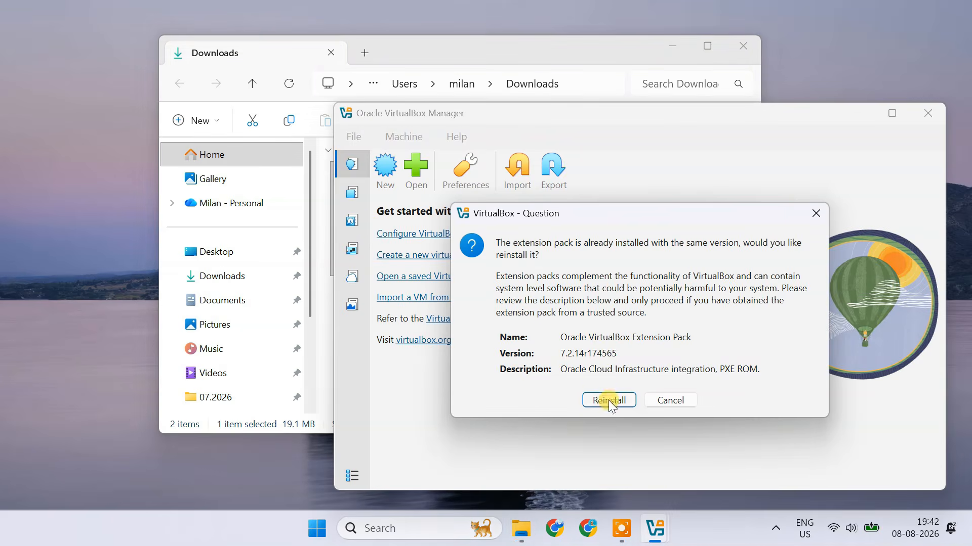
left_click(612, 402)
left_click_drag(839, 184, 842, 423)
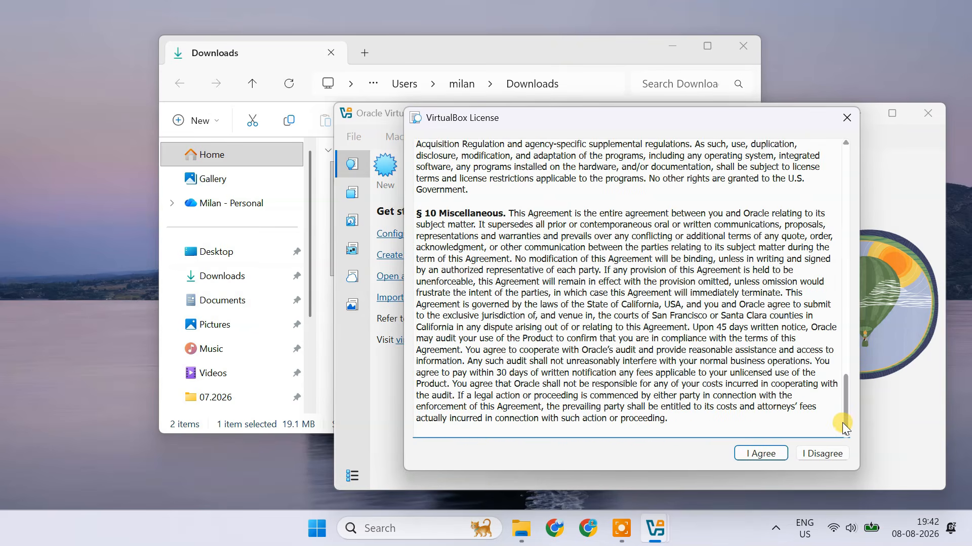
left_click(770, 454)
left_click(858, 114)
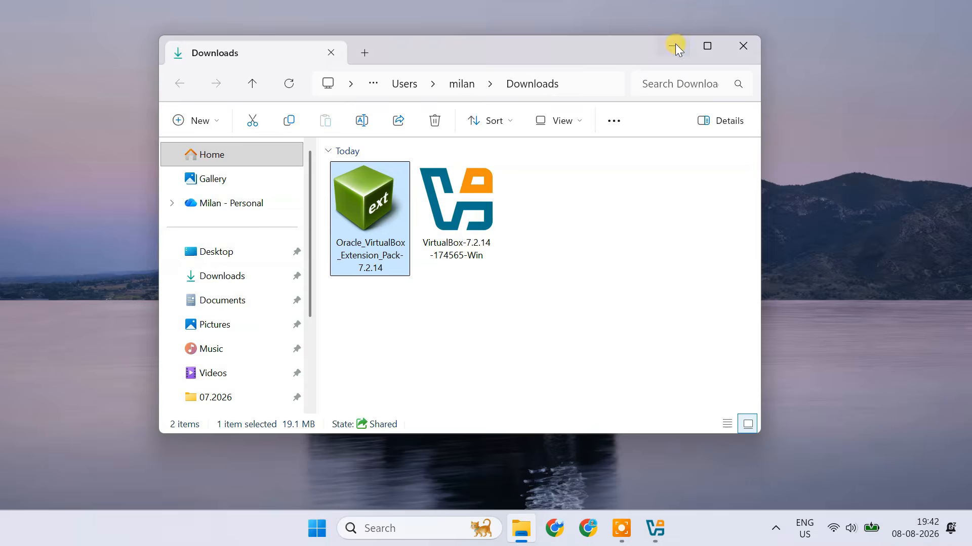
Switch to Chrome, search for "download kali linux" and open the Get Kali page on kali.org.
left_click(675, 45)
left_click(588, 529)
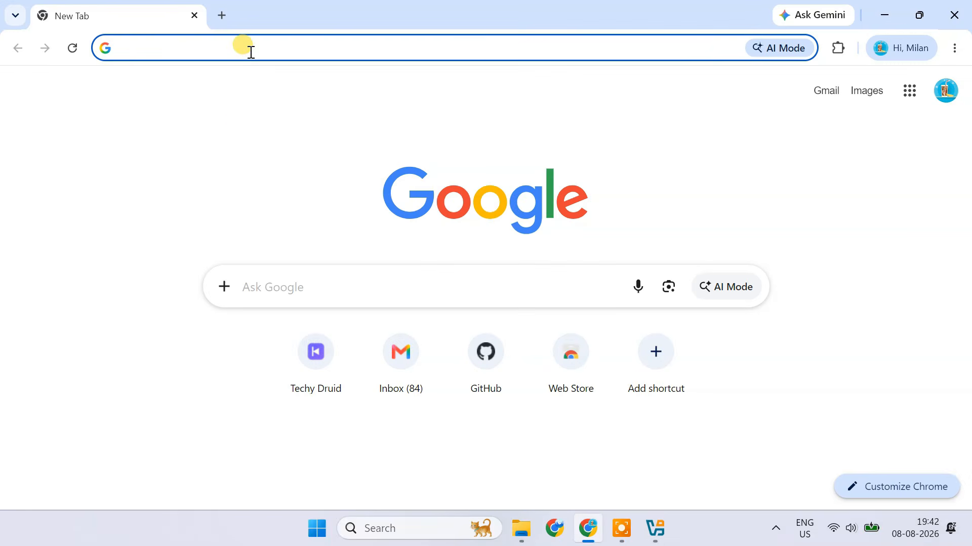
type("download kali linux")
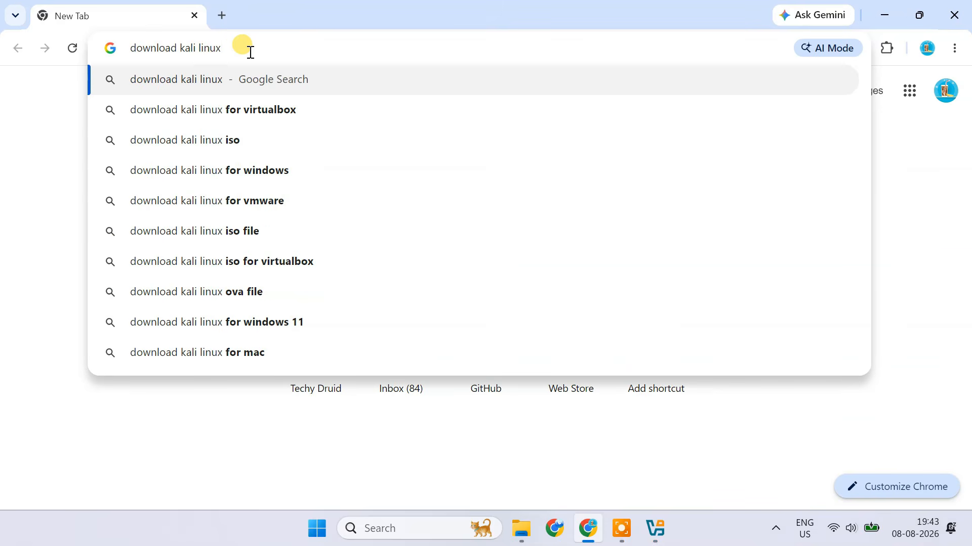
key("Return")
left_click(96, 240)
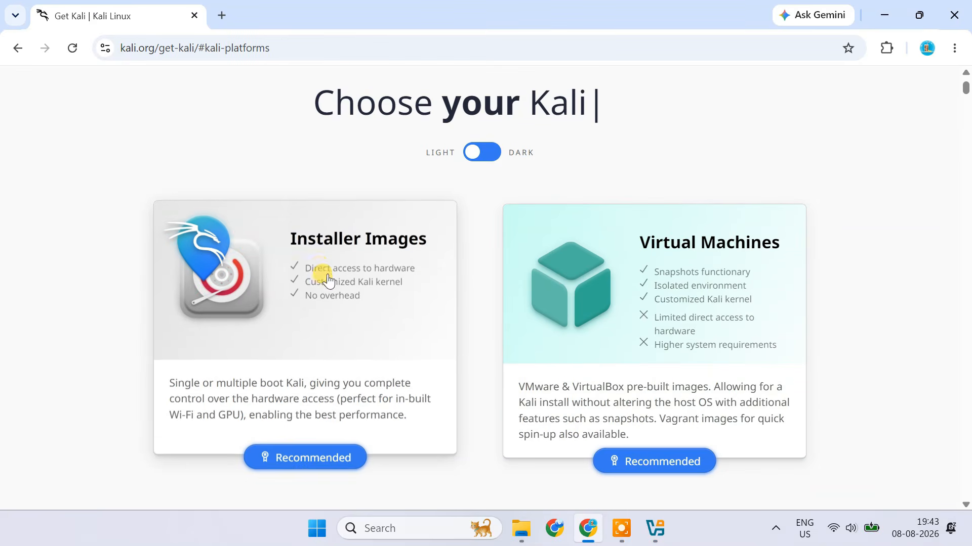
View the Installer Images section and open the Pre-built Virtual Machines section of the Get Kali page.
left_click(358, 255)
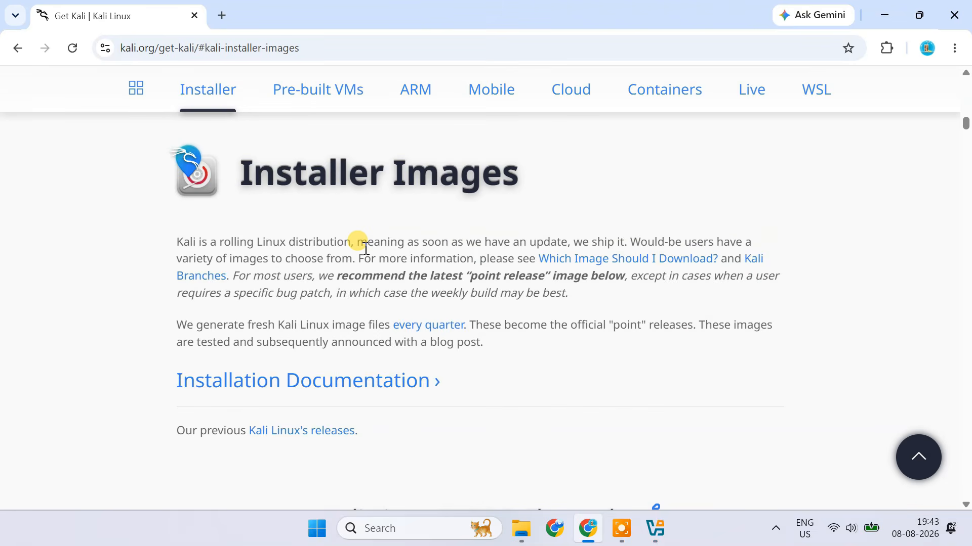
scroll(673, 372, "down", 6)
scroll(684, 380, "down", 15)
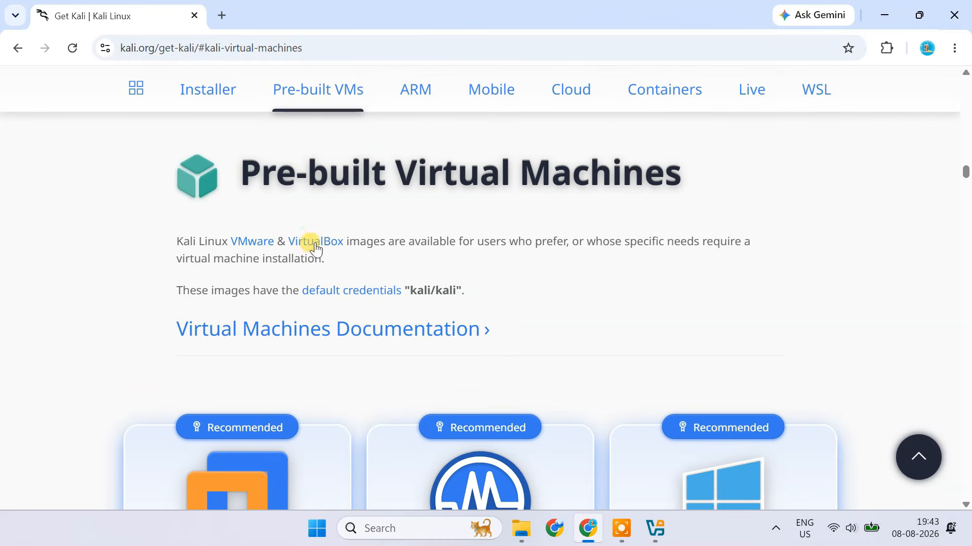
left_click_drag(235, 163, 681, 175)
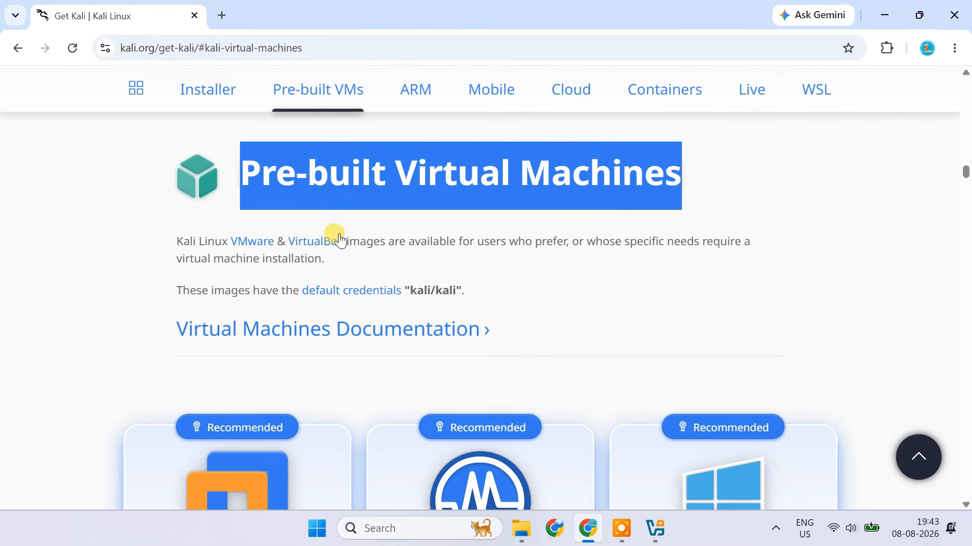
left_click(397, 219)
Download the pre-built Kali Linux 2026.2 image for VirtualBox, check the download history, and close Chrome.
scroll(831, 296, "down", 3)
scroll(831, 296, "down", 2)
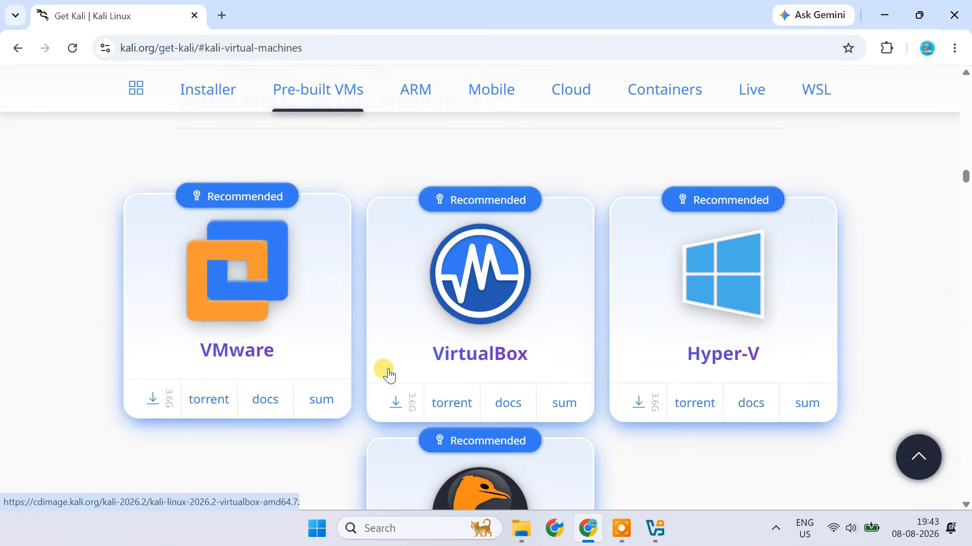
scroll(790, 355, "down", 3)
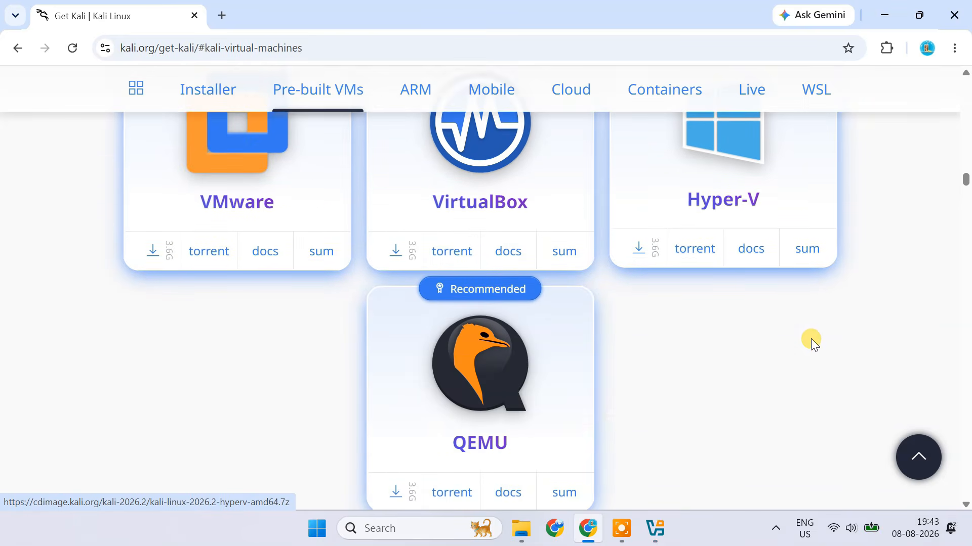
scroll(614, 420, "up", 3)
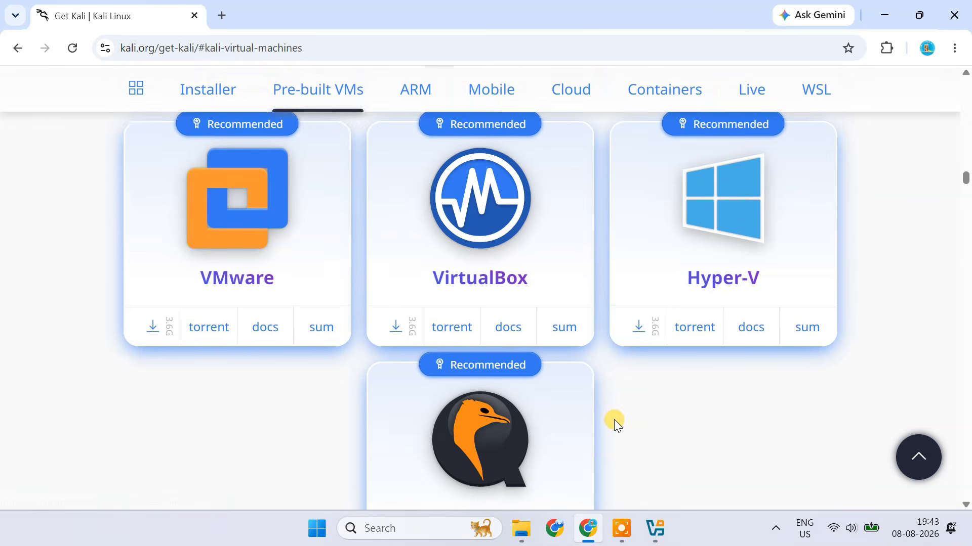
left_click(474, 342)
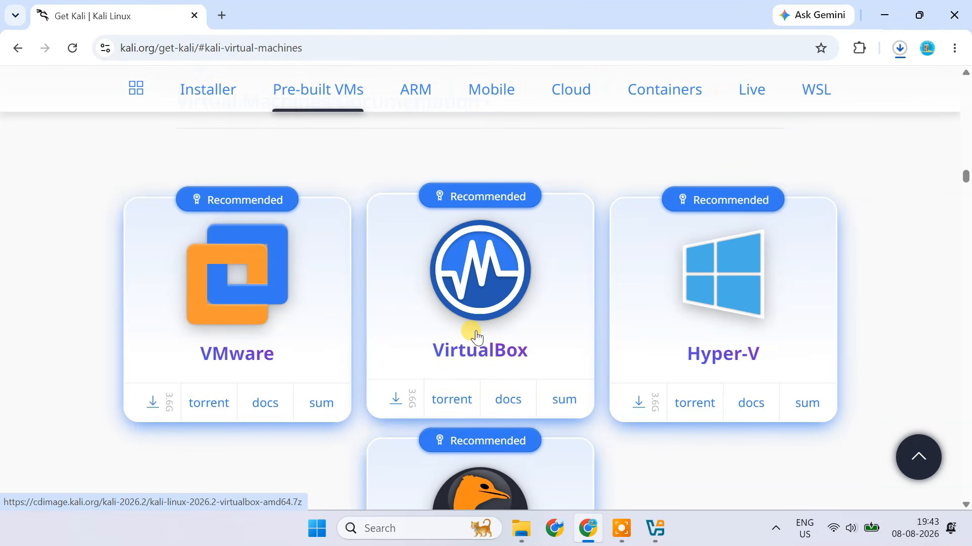
left_click(894, 56)
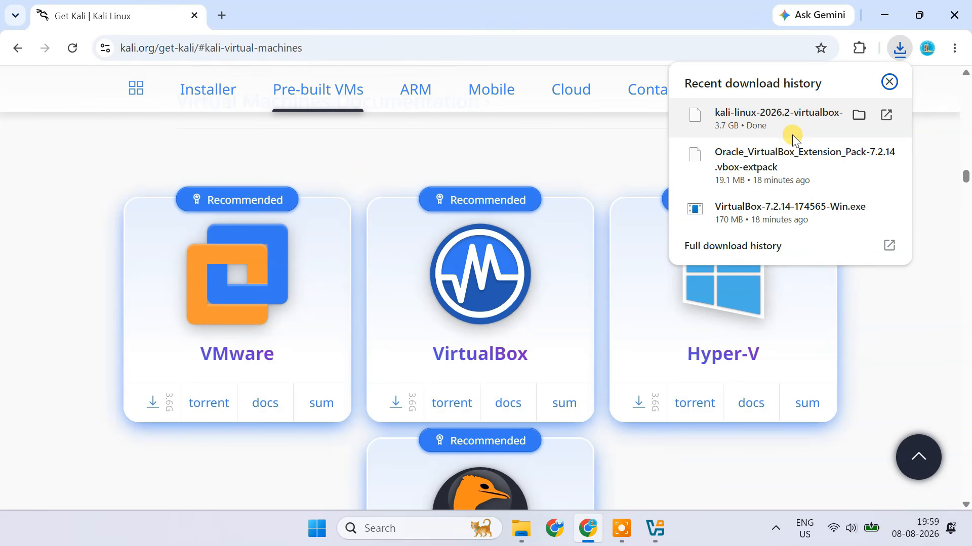
left_click(953, 15)
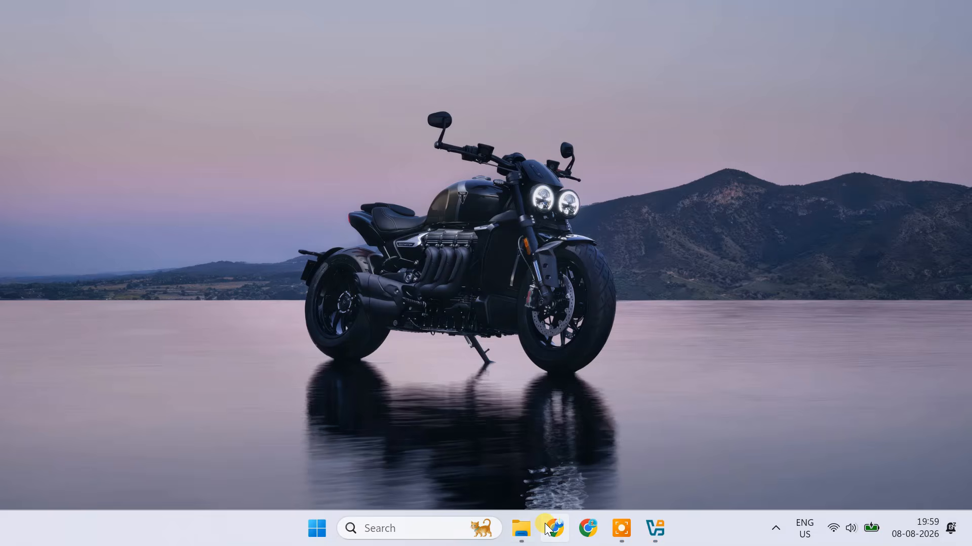
Extract kali-linux-2026.2-virtualbox-amd64.7z in the Downloads folder with WinRAR into the folder "kali-linux-2026.2-virtualbox-amd64".
left_click(532, 533)
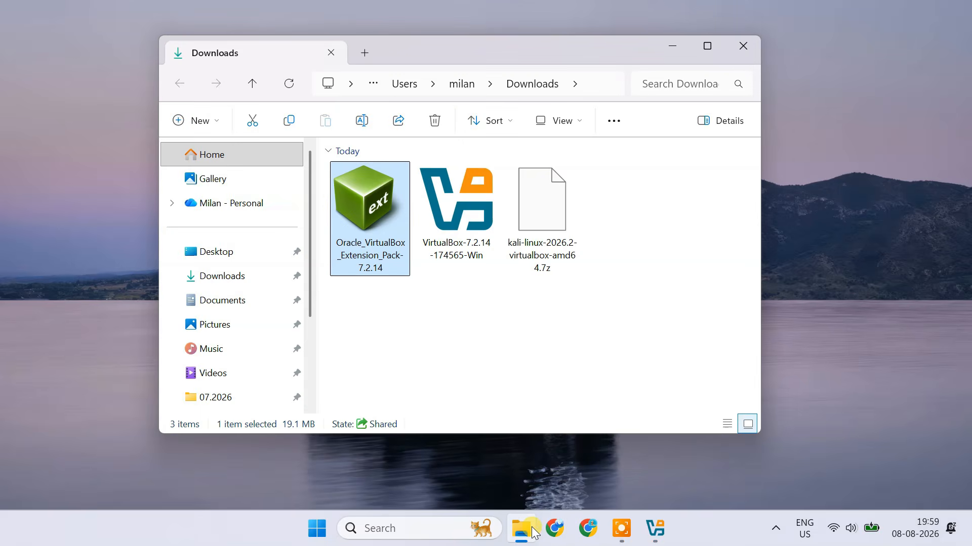
left_click(548, 223)
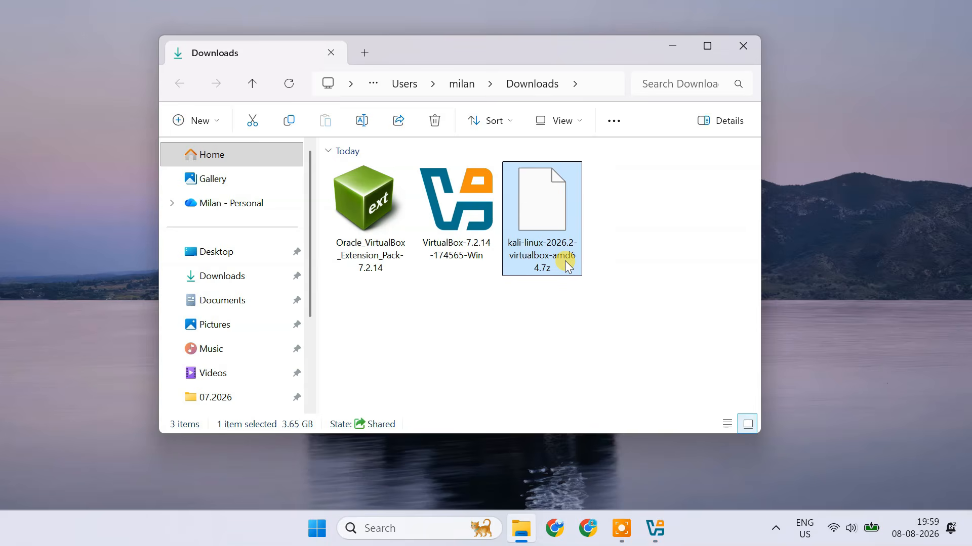
right_click(564, 260)
mouse_move(645, 380)
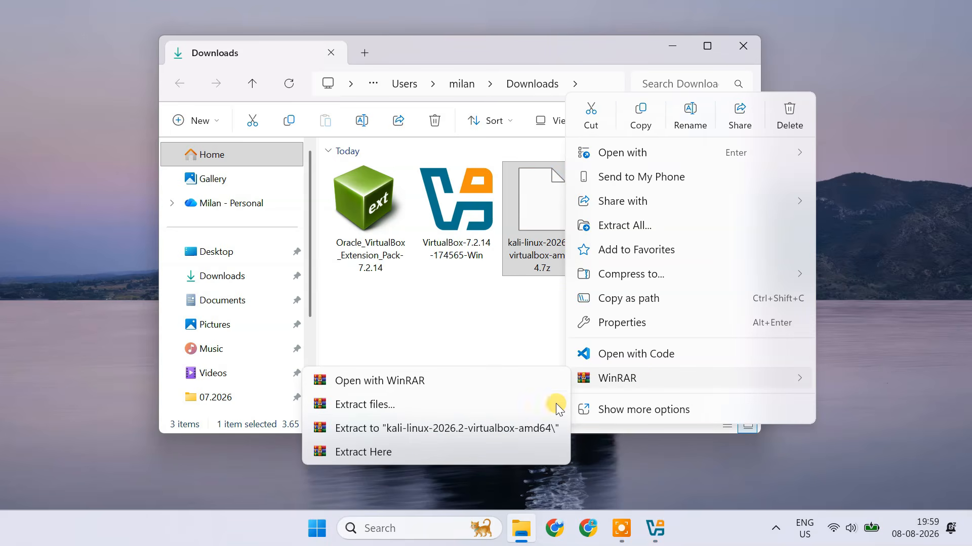
left_click(406, 431)
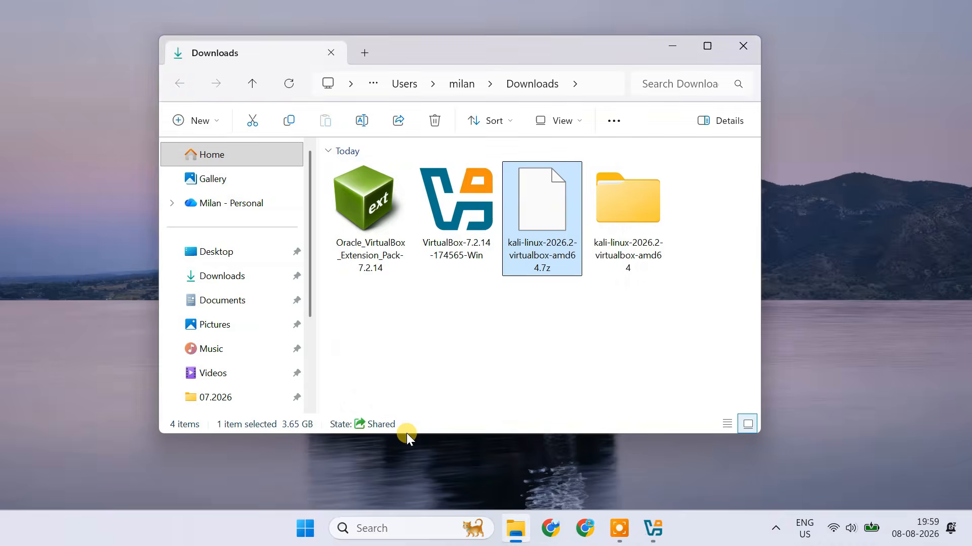
Examine the machine definition and virtual disk image files inside the extracted kali-linux-2026.2-virtualbox-amd64 folder, then close the file window.
left_click(633, 220)
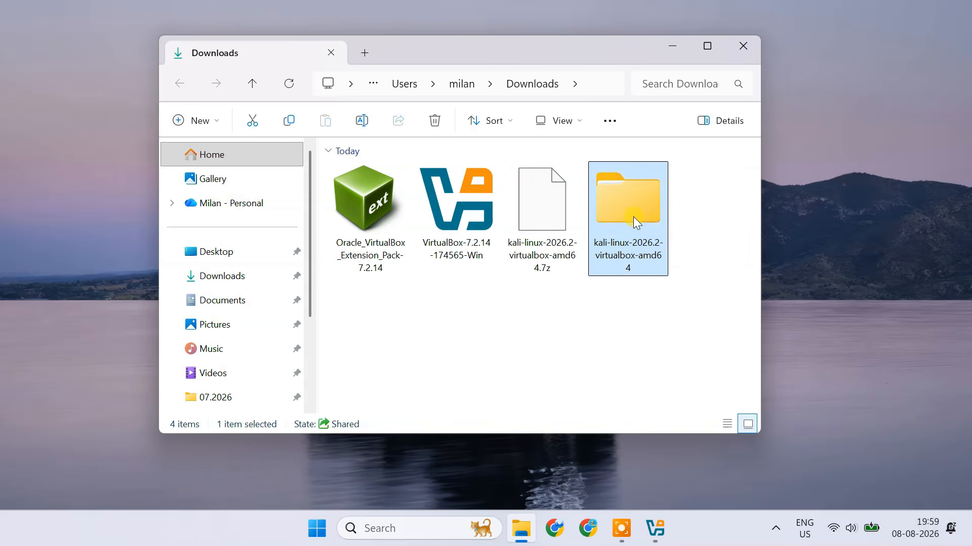
double_click(633, 217)
double_click(430, 191)
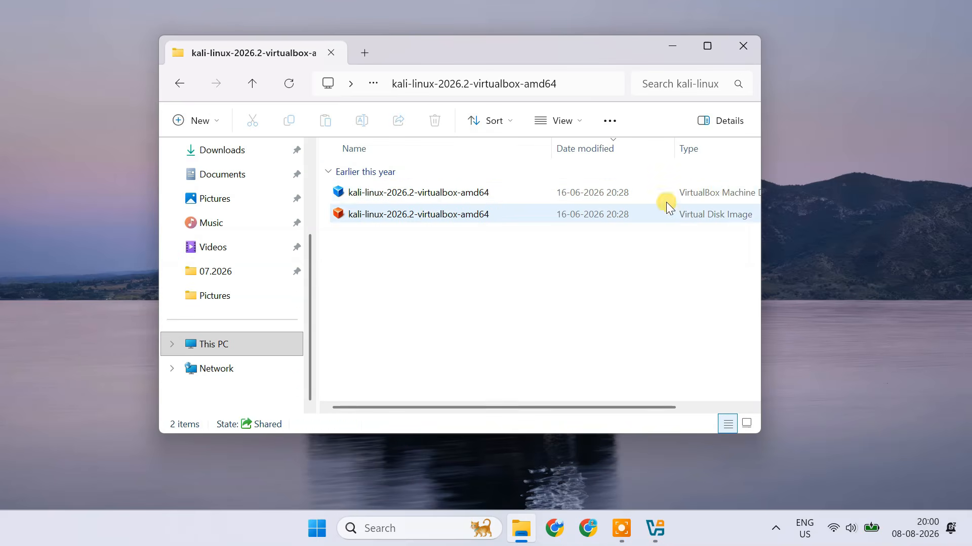
left_click_drag(760, 148, 785, 148)
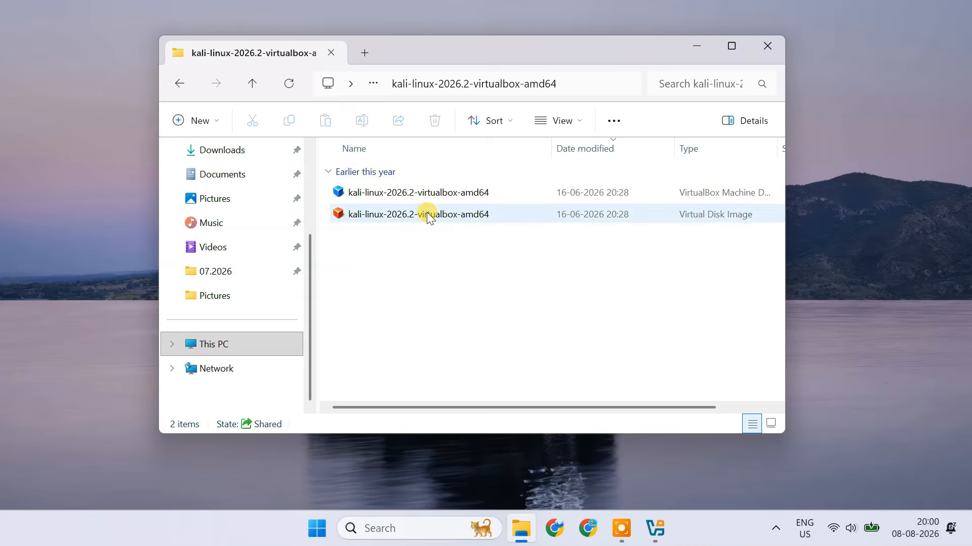
left_click(403, 221)
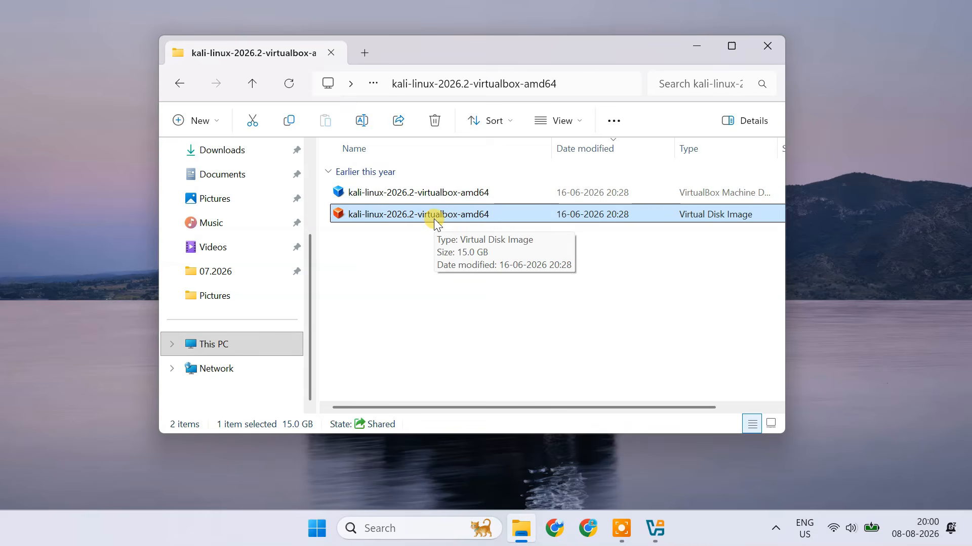
left_click(429, 197)
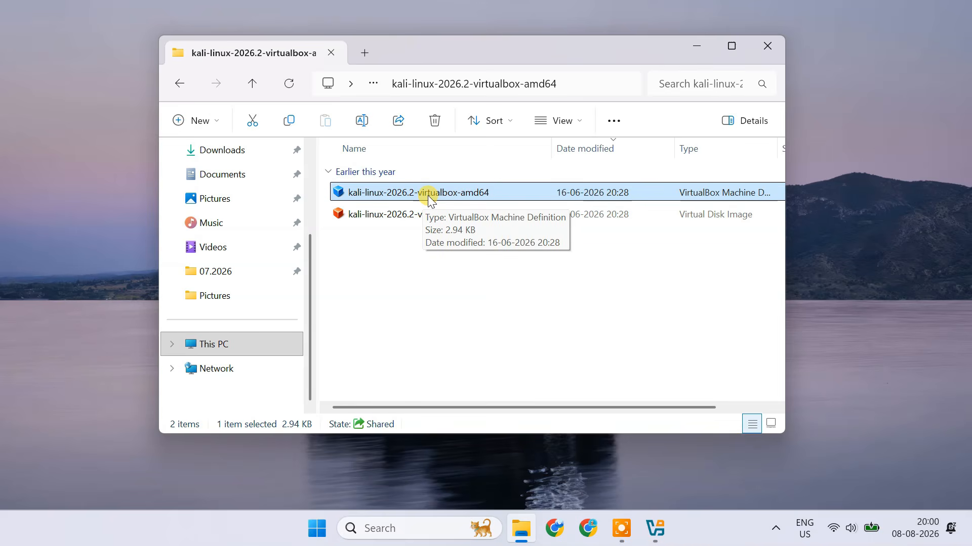
left_click(763, 49)
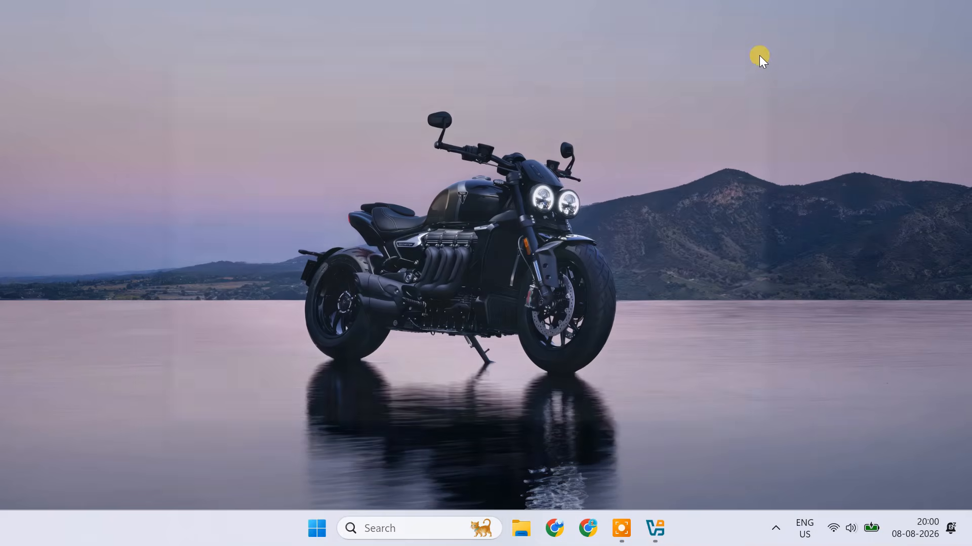
Switch to Oracle VirtualBox Manager, close its duplicate window, and reposition the remaining one on the desktop.
mouse_move(655, 529)
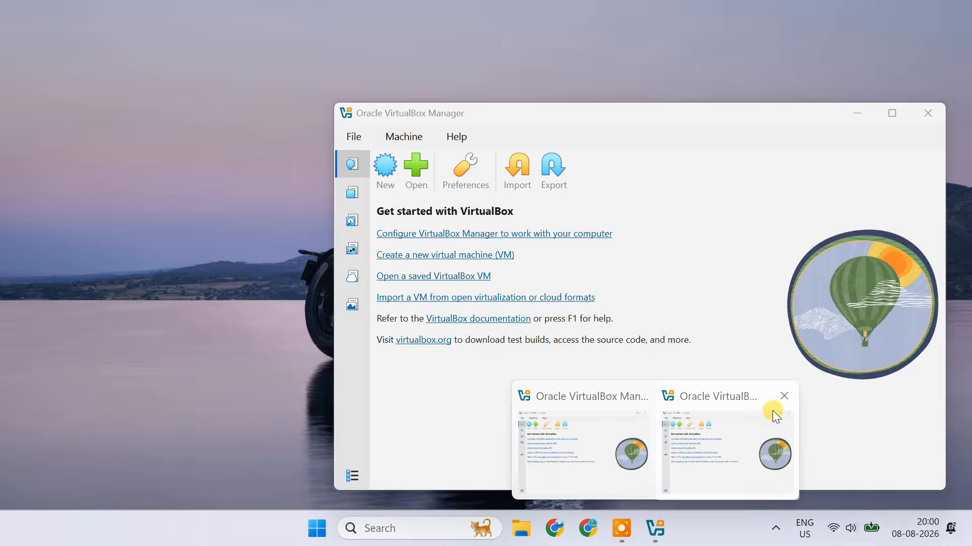
left_click(784, 396)
left_click(687, 475)
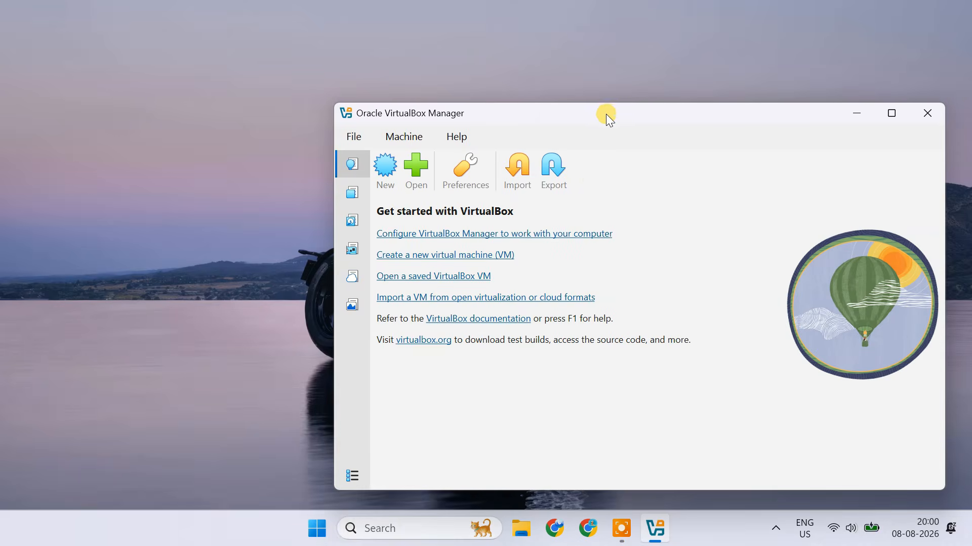
left_click_drag(605, 114, 519, 45)
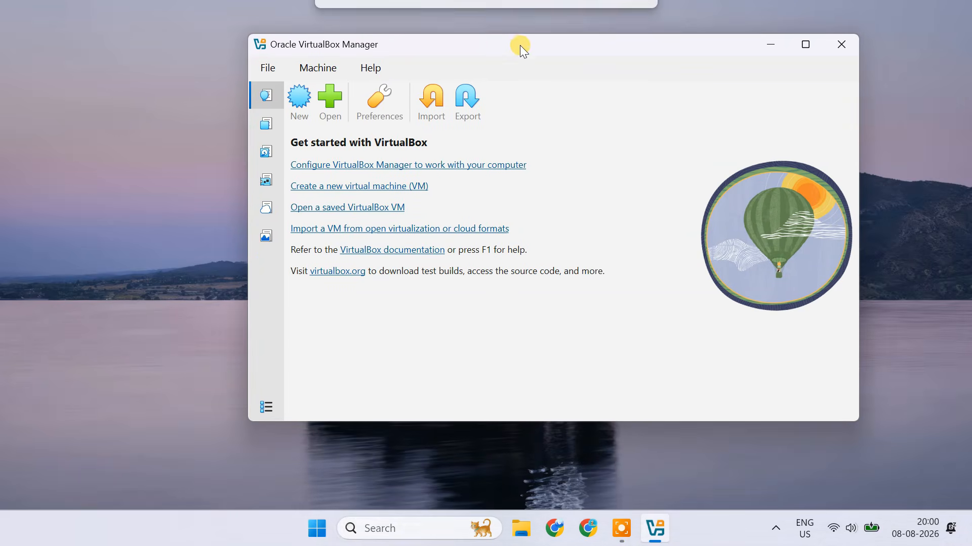
Add the existing virtual machine kali-linux-2026.2-virtualbox-amd64 from the extracted folder in Downloads.
left_click(330, 105)
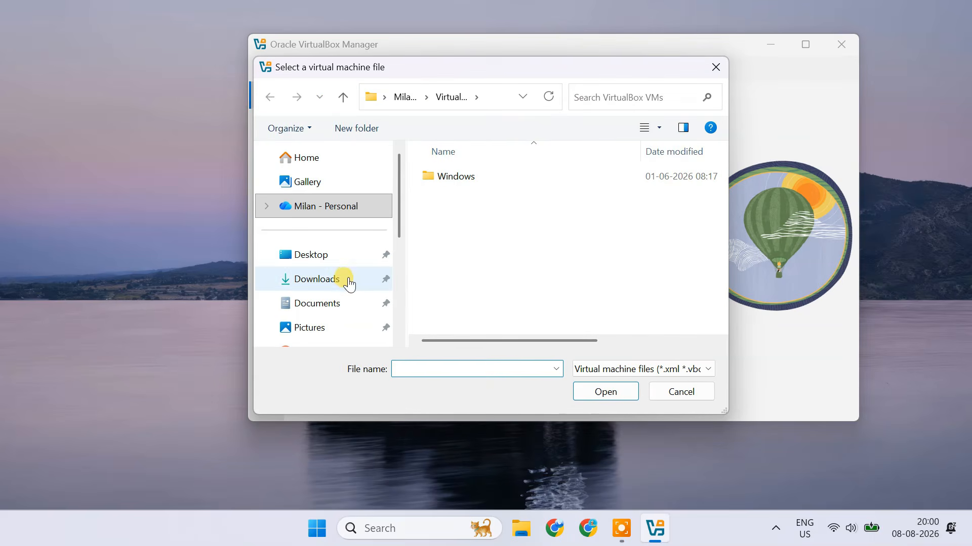
left_click(316, 279)
double_click(453, 228)
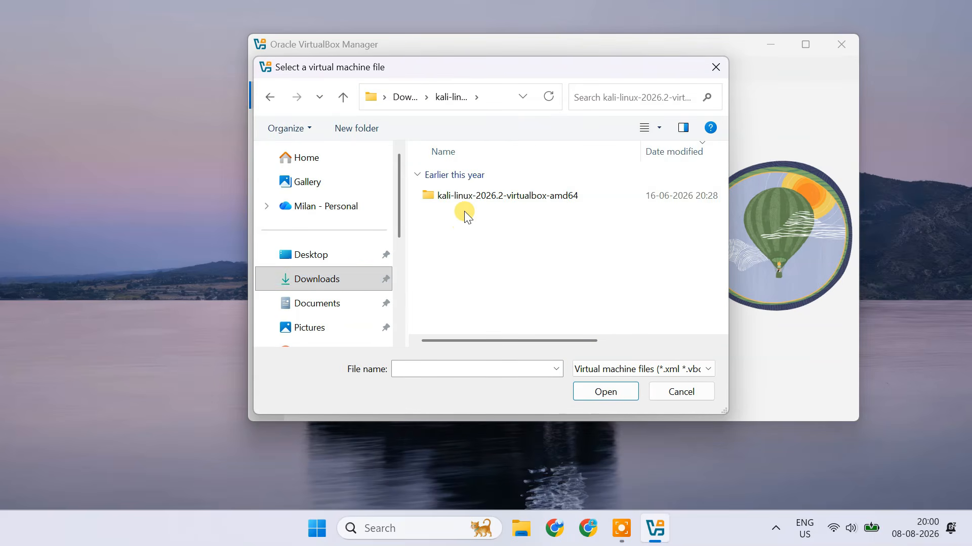
double_click(469, 196)
left_click(467, 198)
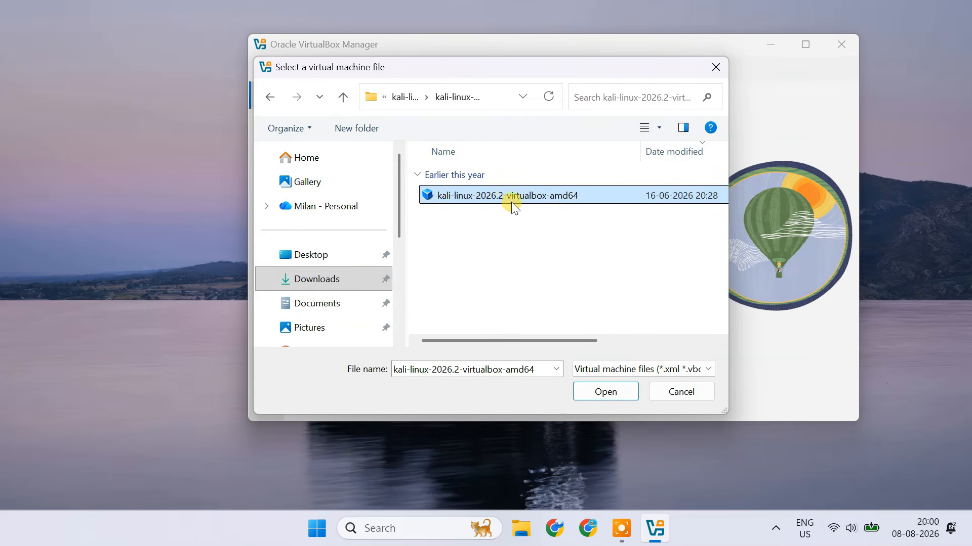
left_click(612, 395)
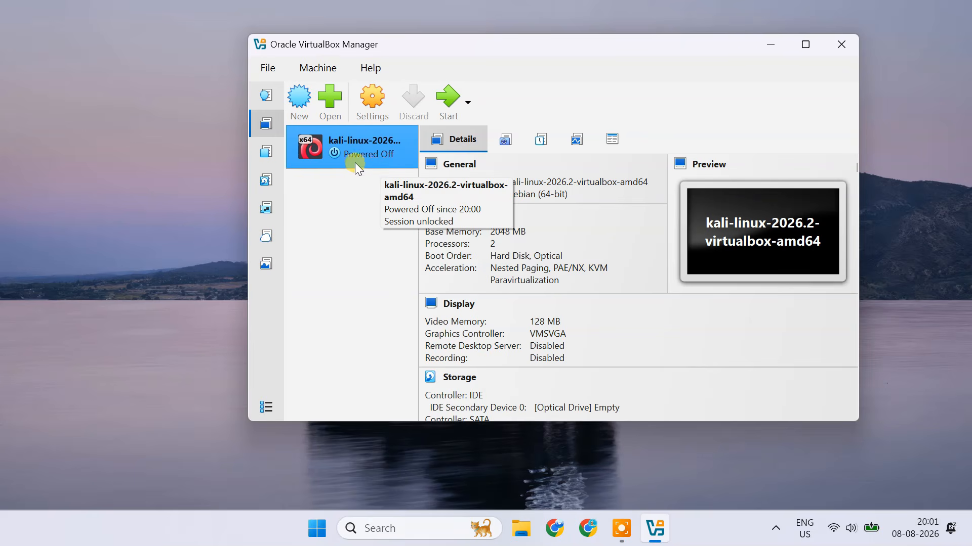
Open the Kali machine's settings in Expert mode and check that Shared Clipboard and Drag-and-Drop use Bidirectional.
left_click(370, 99)
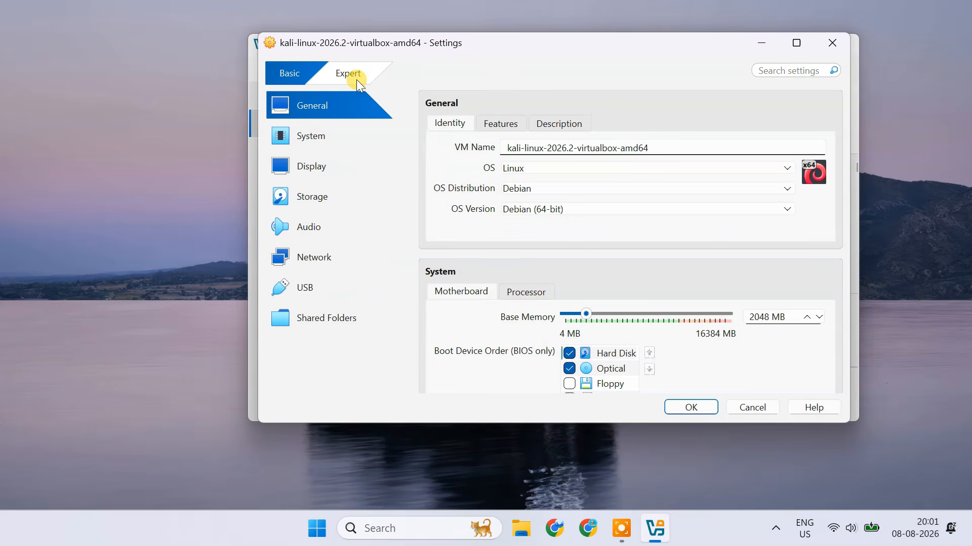
left_click(352, 80)
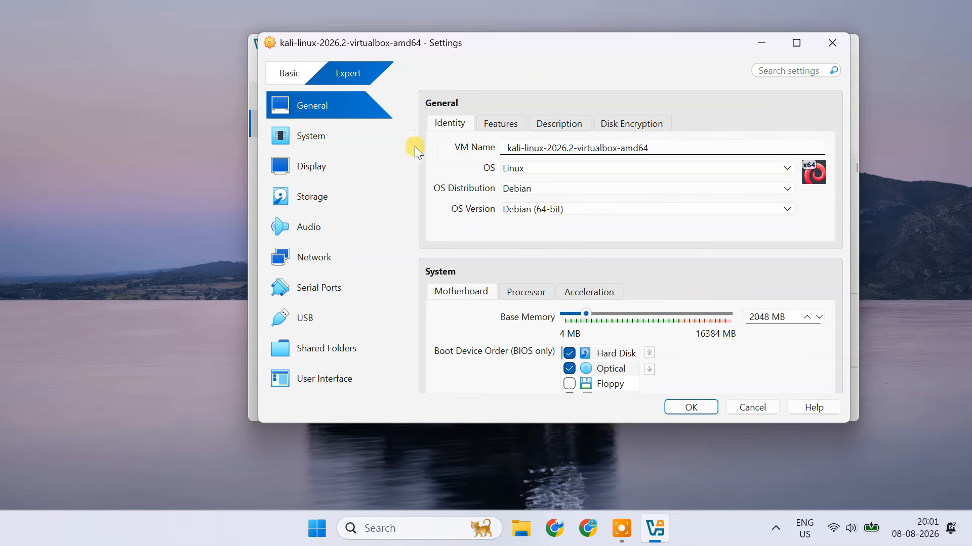
left_click(501, 128)
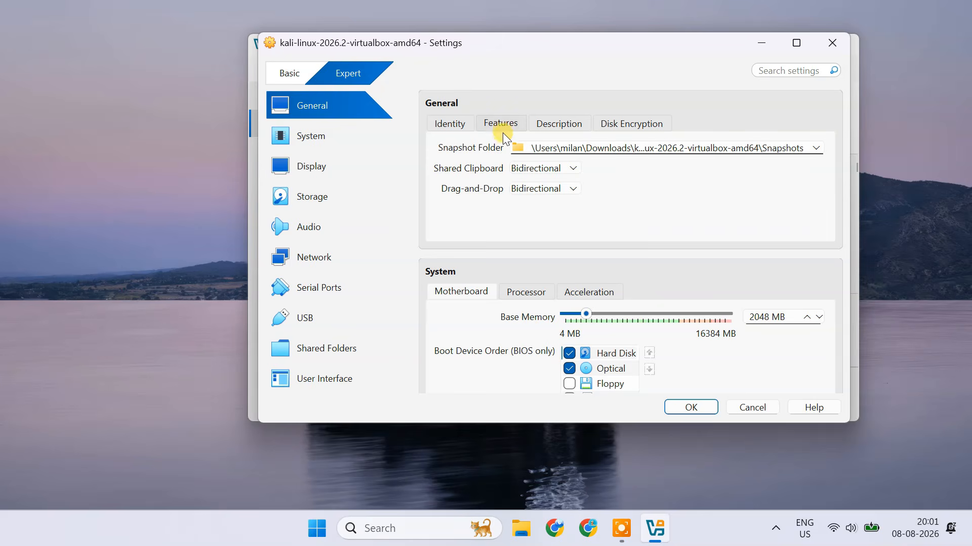
left_click(569, 169)
left_click(570, 169)
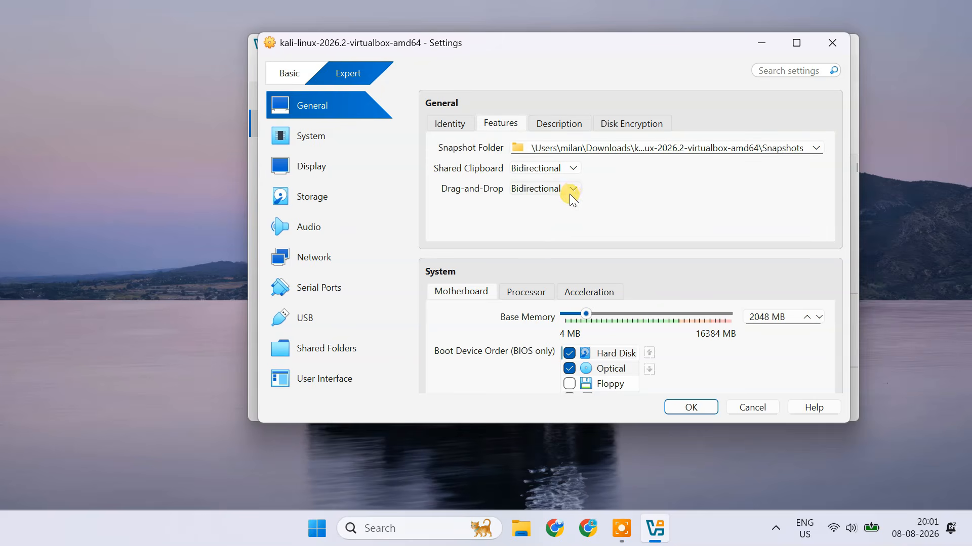
left_click(572, 190)
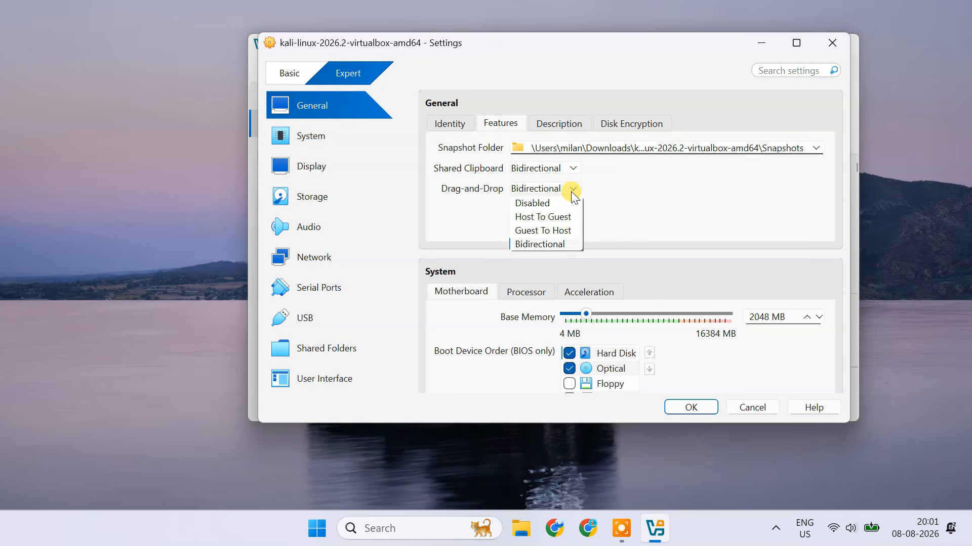
left_click(543, 246)
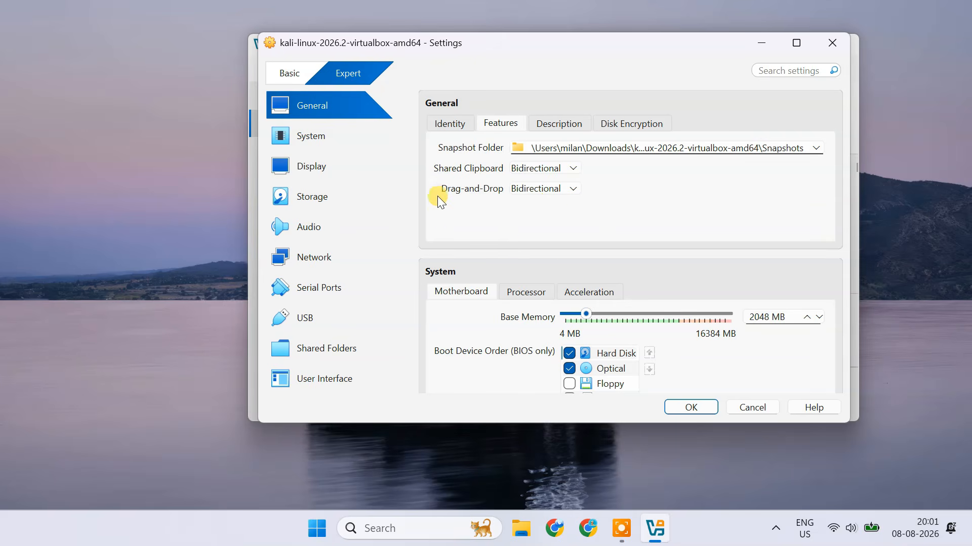
Check the host's installed memory in Task Manager and set the Kali machine's base memory to 8192 MB.
left_click(336, 141)
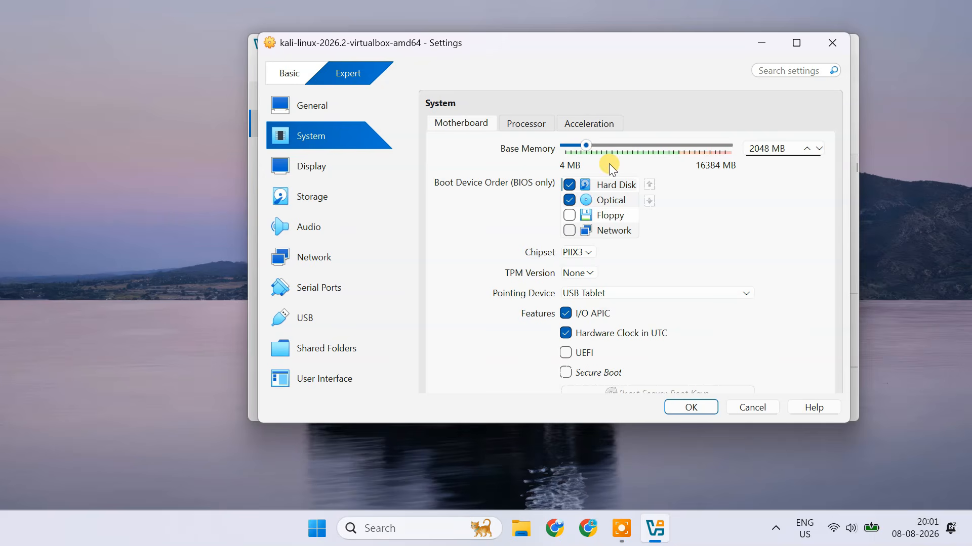
left_click_drag(749, 150, 774, 154)
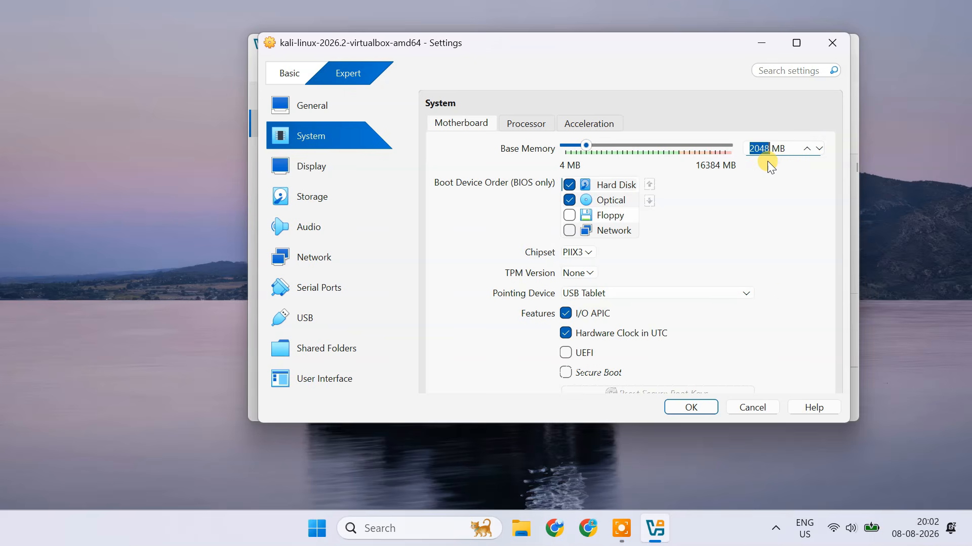
right_click(722, 540)
left_click(764, 469)
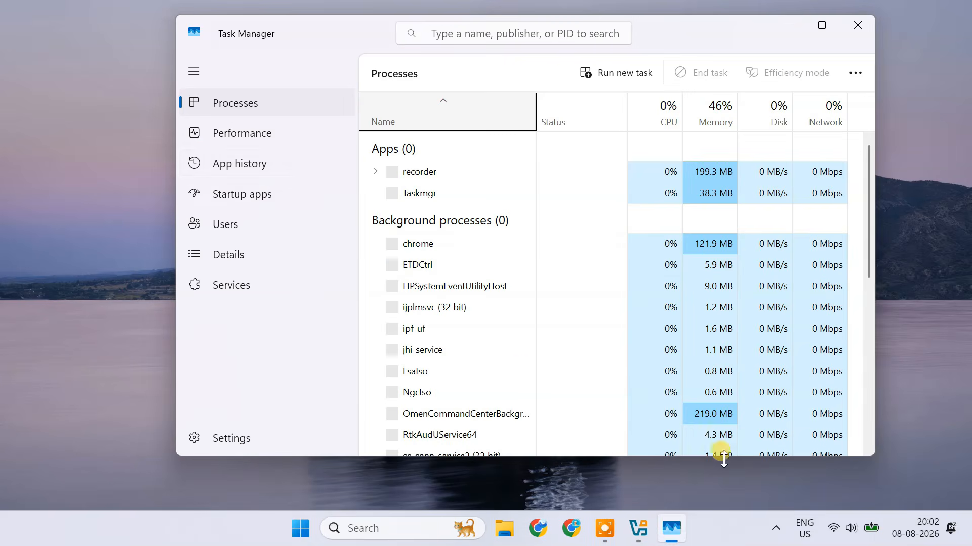
left_click(289, 141)
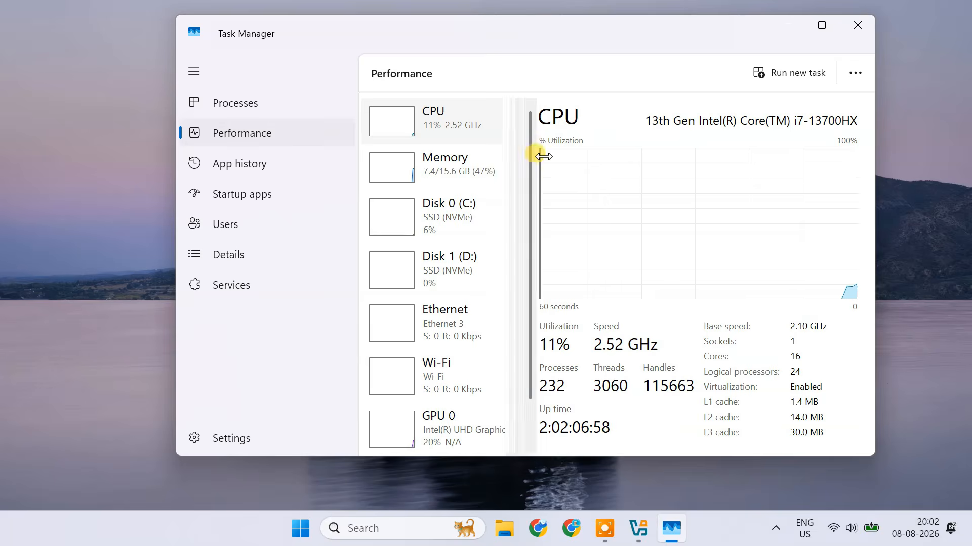
left_click_drag(522, 157, 563, 158)
left_click(448, 170)
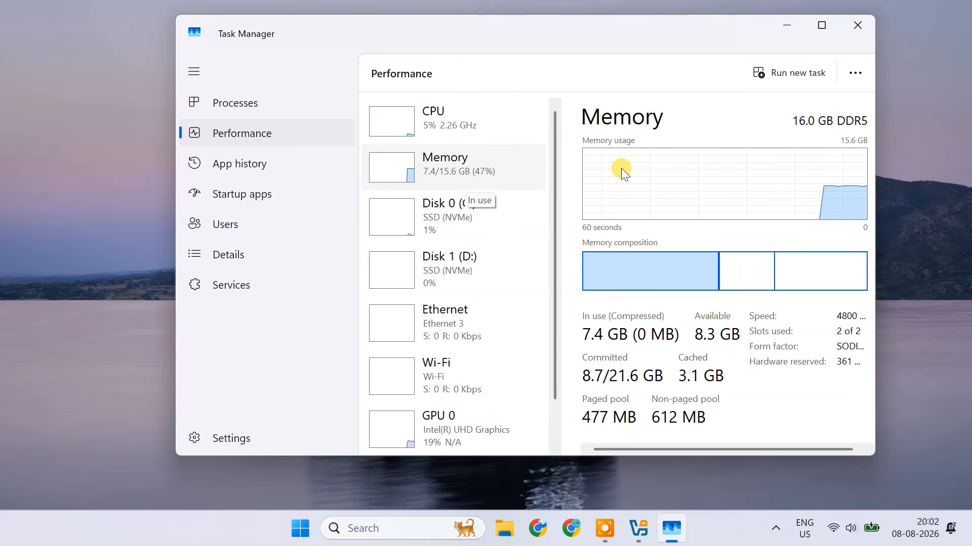
left_click(856, 24)
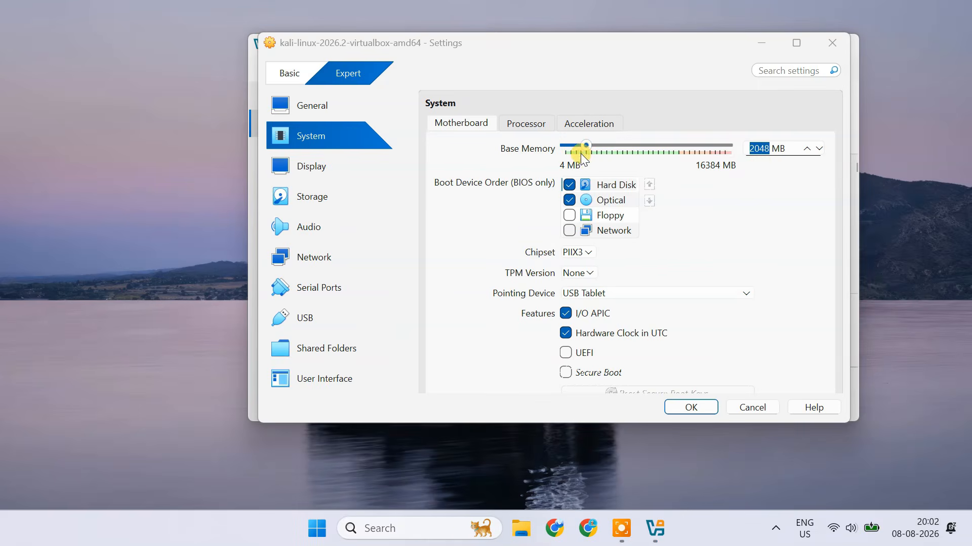
left_click_drag(592, 145, 649, 155)
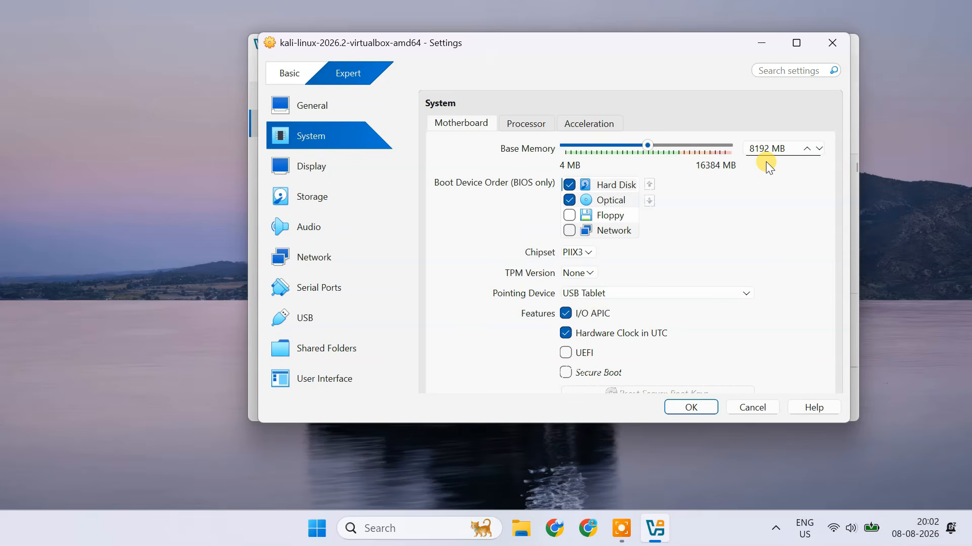
Check the host's processor in Task Manager, then set the machine's number of CPUs to 8 and video memory to 128 MB.
left_click(539, 126)
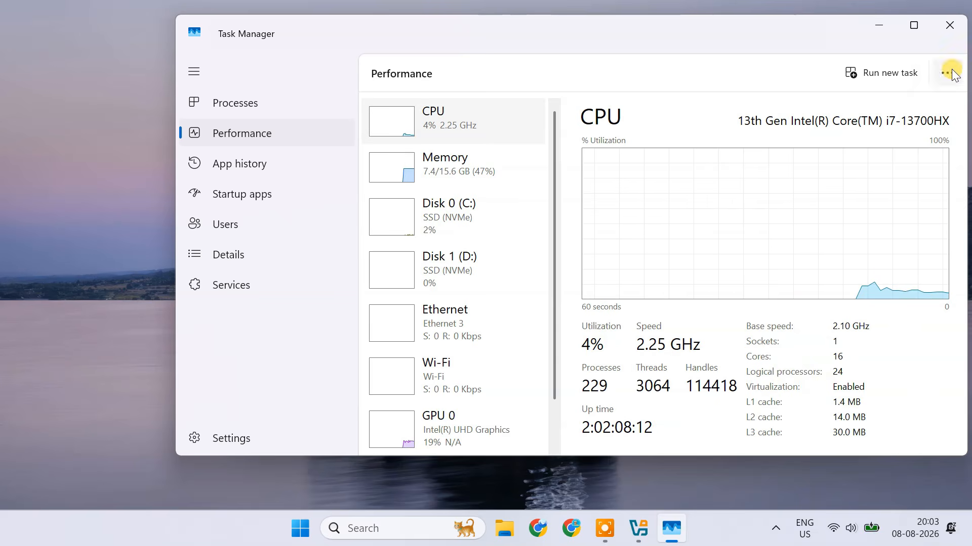
left_click(949, 30)
left_click_drag(521, 148, 569, 148)
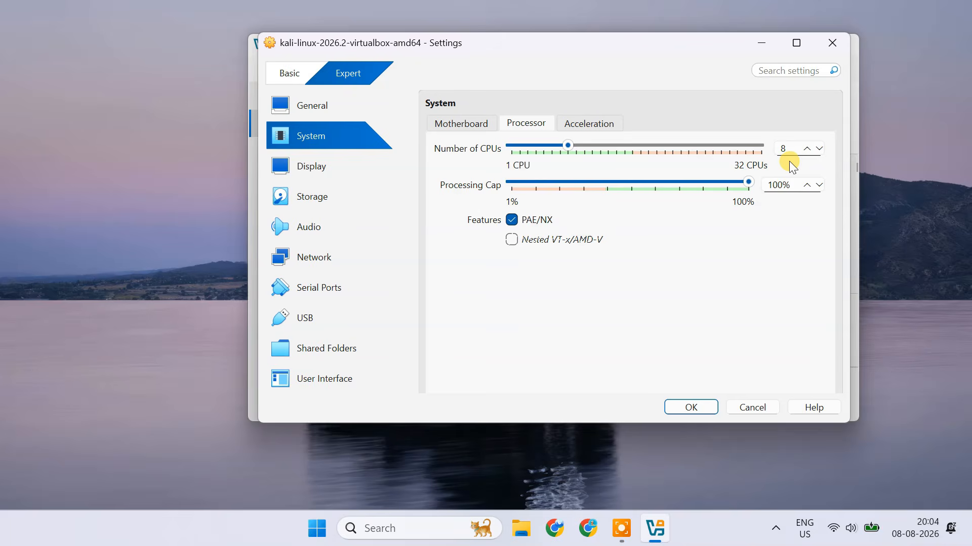
left_click(332, 169)
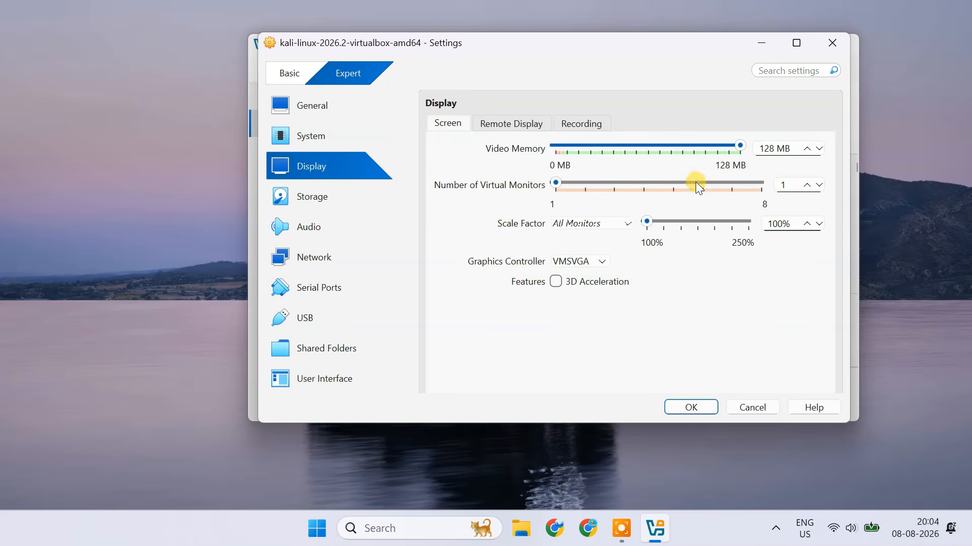
mouse_move(739, 146)
left_mouse_down()
mouse_move(700, 147)
mouse_move(745, 153)
left_mouse_up()
Try Bridged Adapter for network Adapter 1, set it back to NAT and save the machine's settings.
left_click(337, 256)
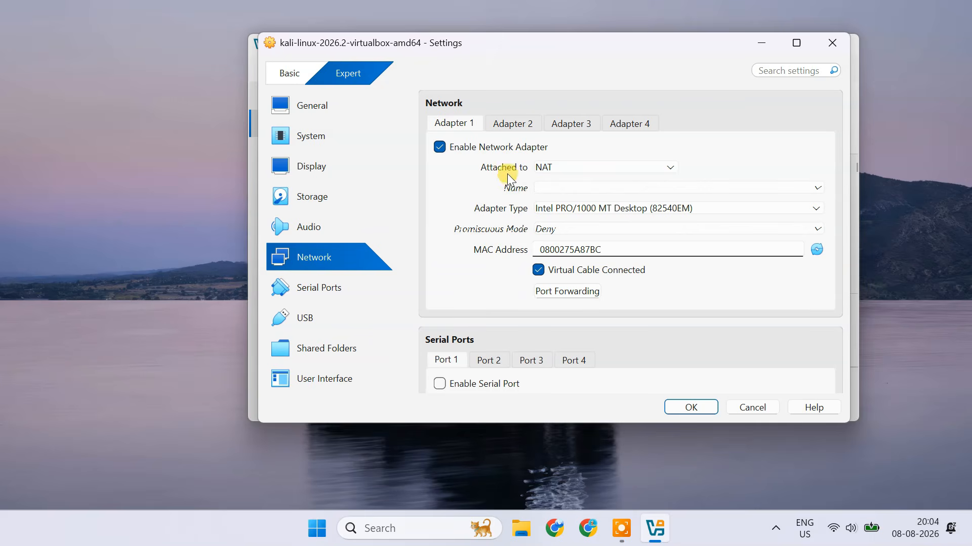
left_click(602, 168)
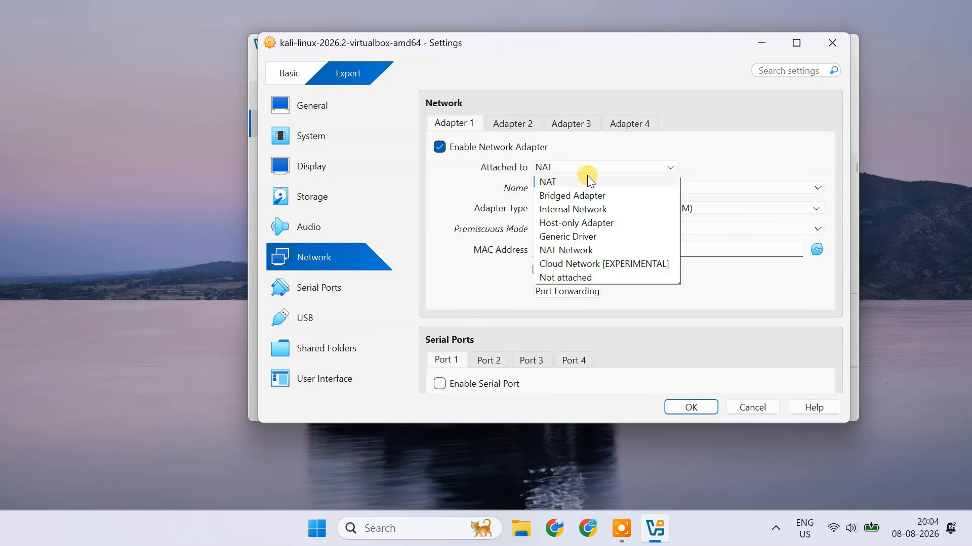
left_click(576, 182)
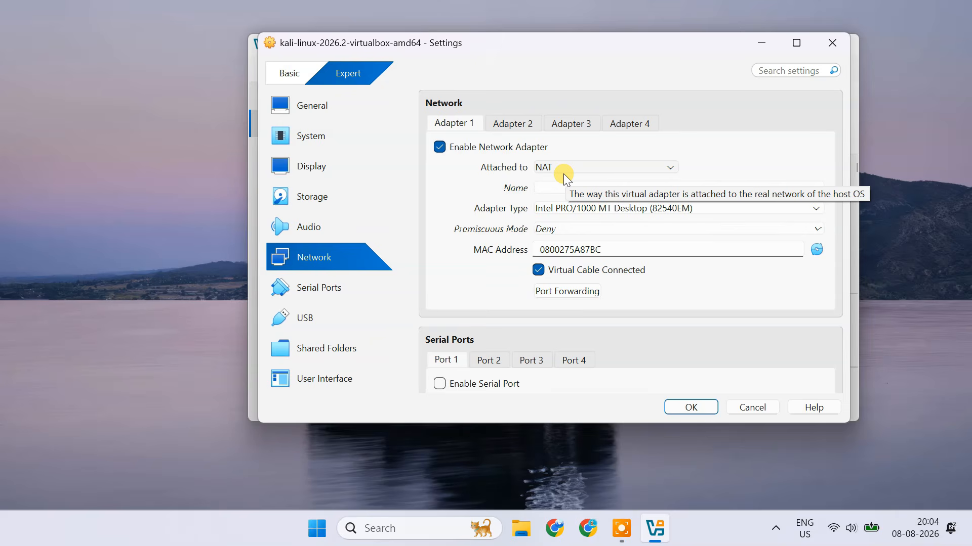
left_click(569, 170)
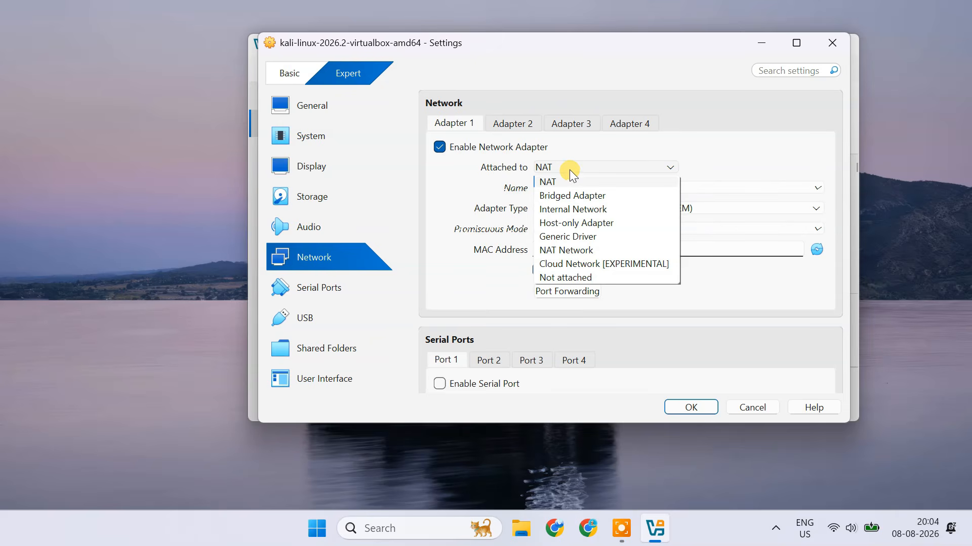
left_click(571, 195)
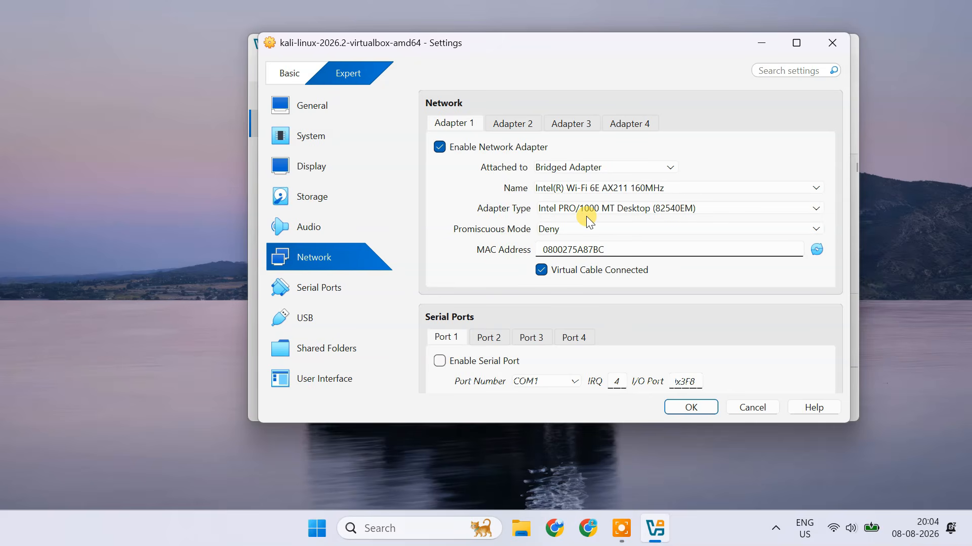
left_click(592, 166)
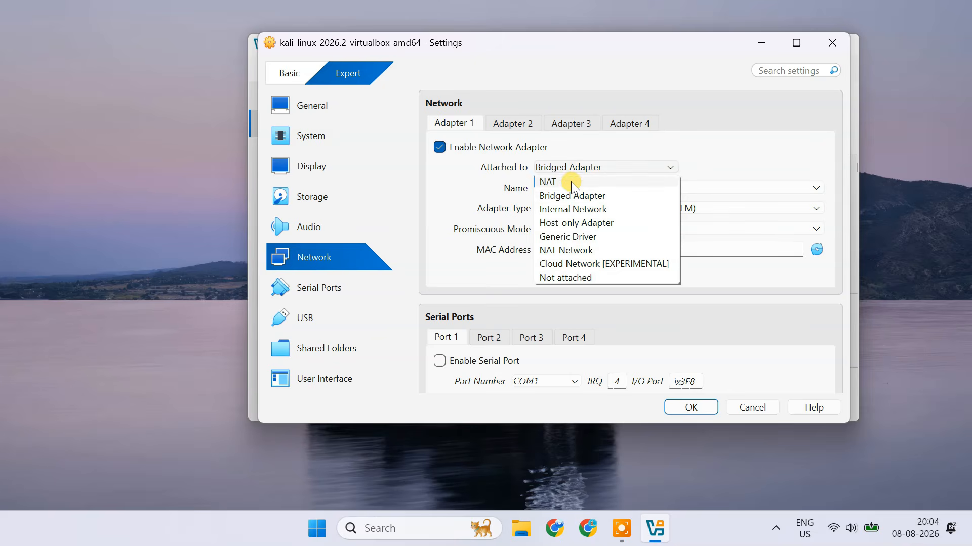
left_click(572, 184)
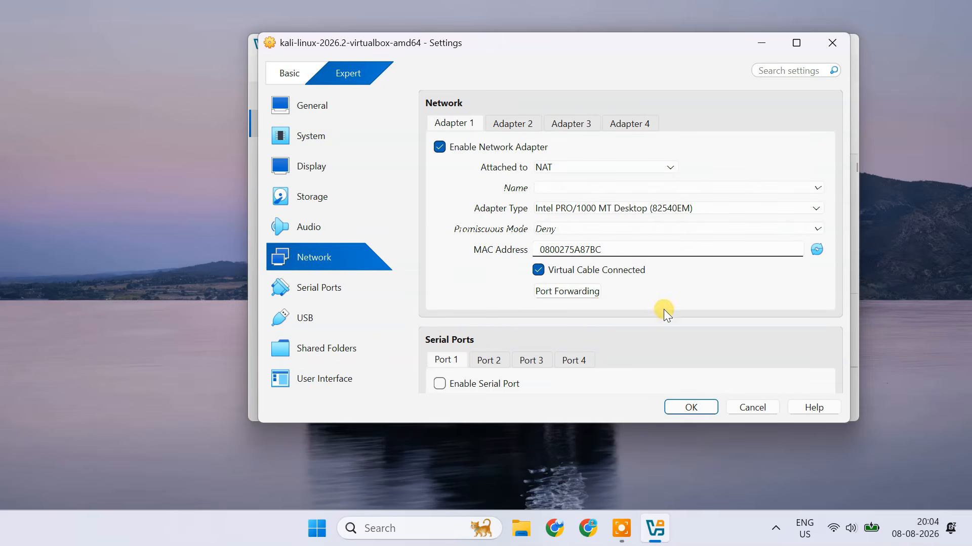
left_click(691, 408)
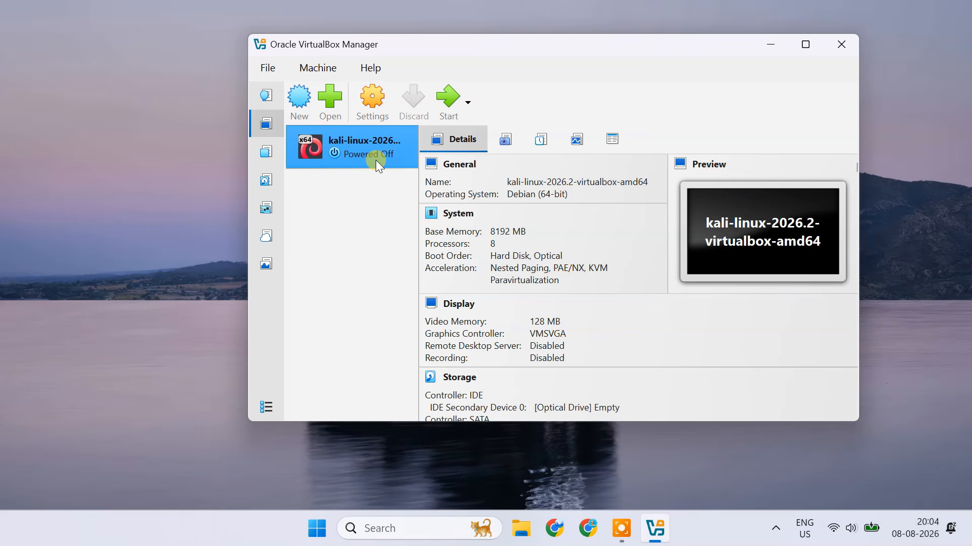
Start the Kali virtual machine and log in with the default username and account password.
left_click(445, 111)
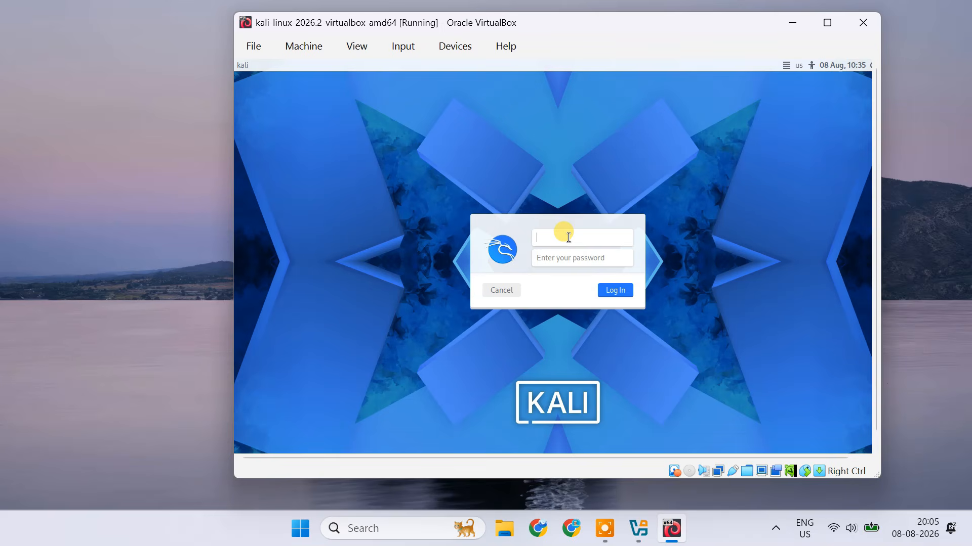
type("kali")
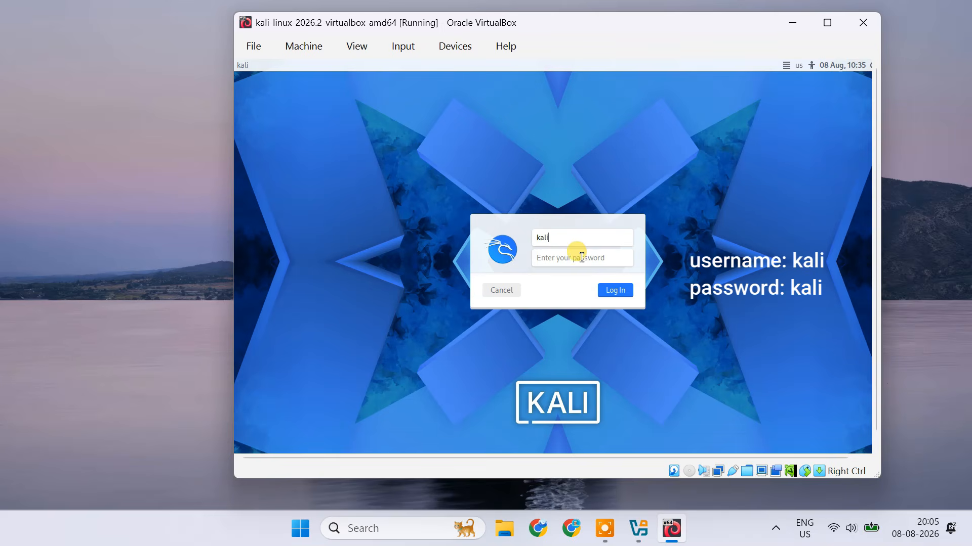
type("ali")
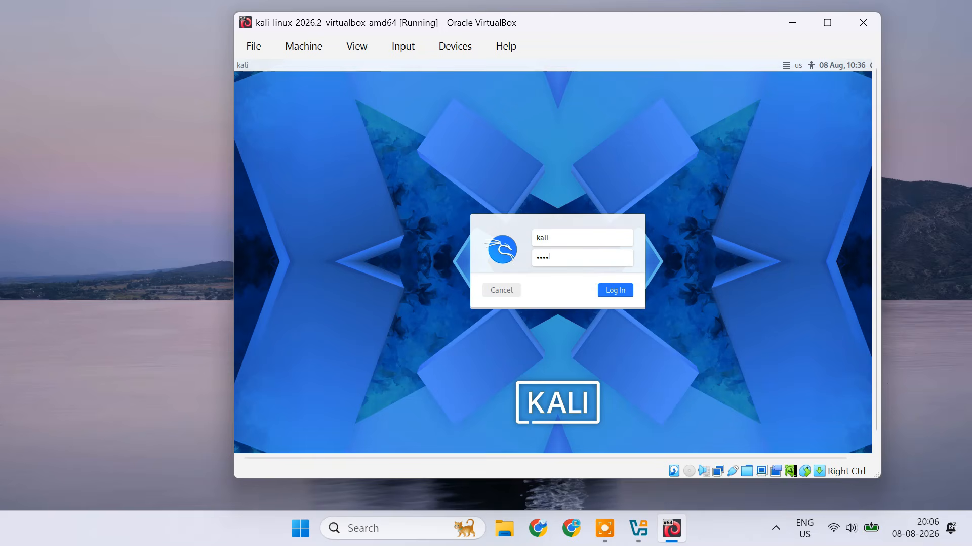
left_click(622, 293)
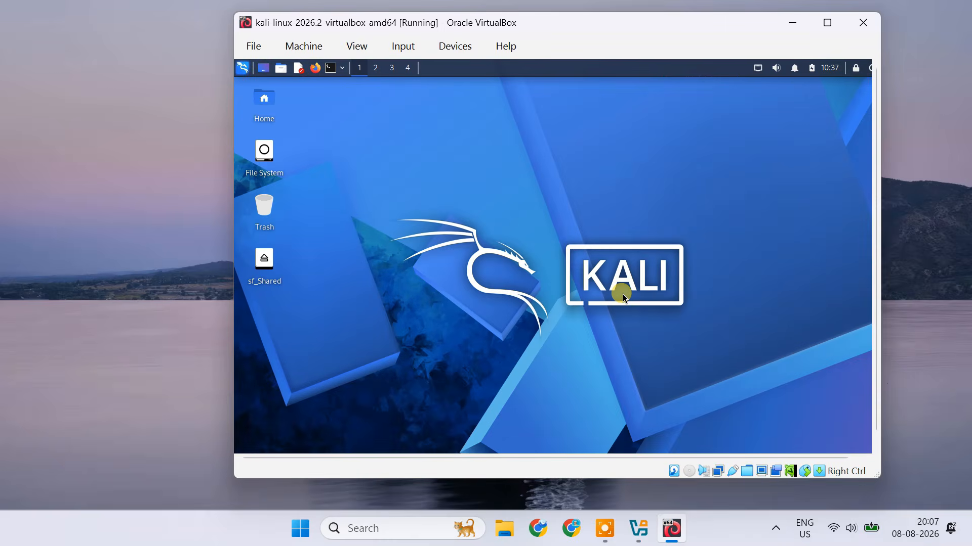
Open a terminal, run cat /etc/os-release and check the system's NAME and VERSION lines.
left_click(330, 68)
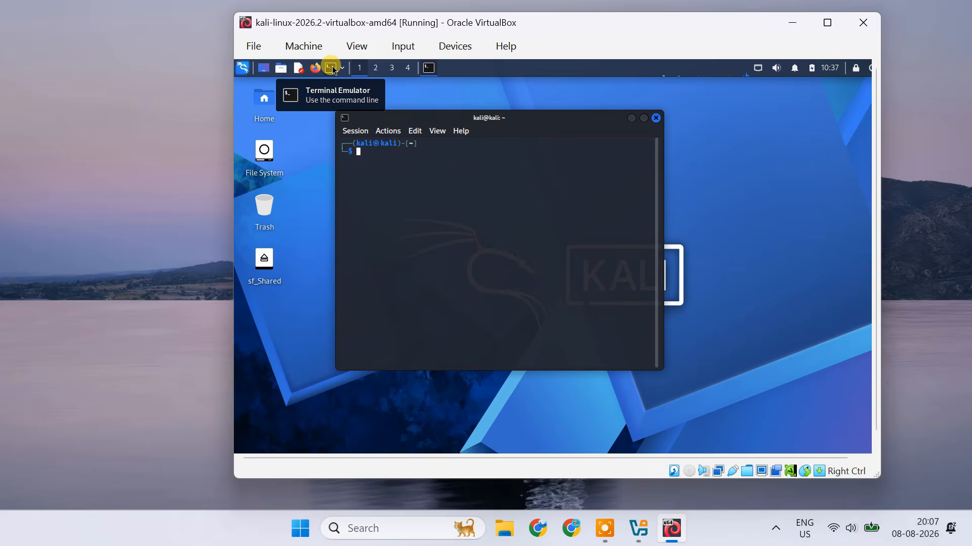
type("cat /etc/os")
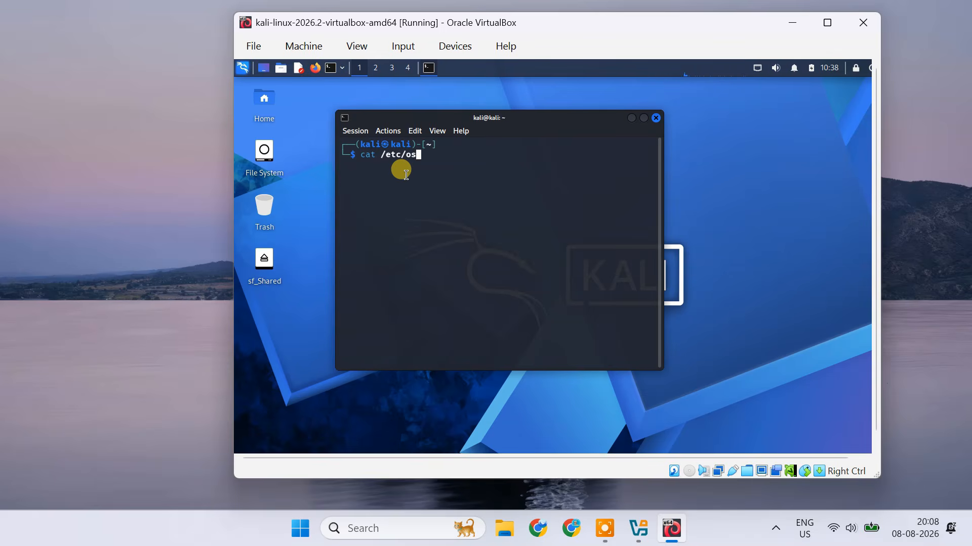
type("-release")
key("Return")
left_click_drag(342, 198, 423, 200)
left_click(424, 198)
left_click_drag(343, 197, 424, 194)
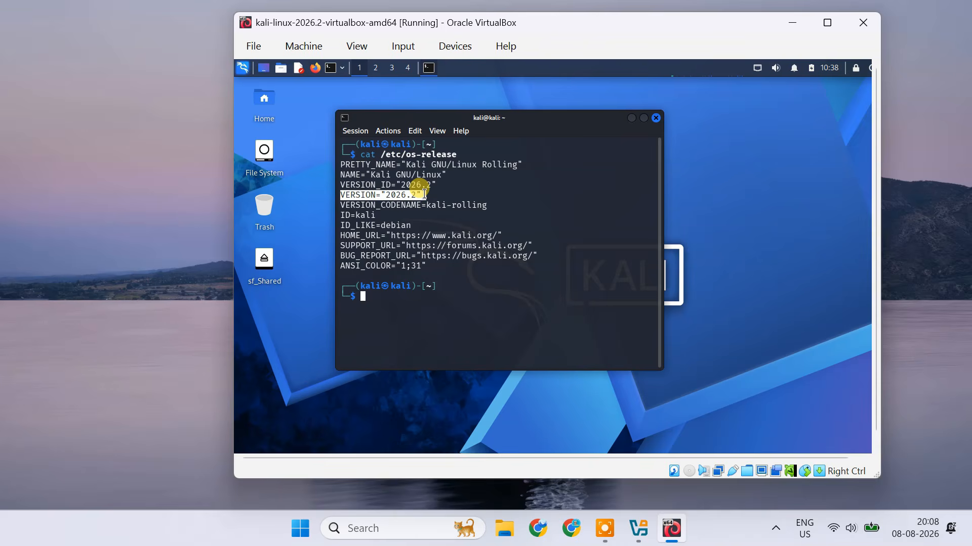
left_click(423, 195)
left_click_drag(341, 175, 452, 177)
left_click(452, 177)
left_click_drag(340, 197, 423, 195)
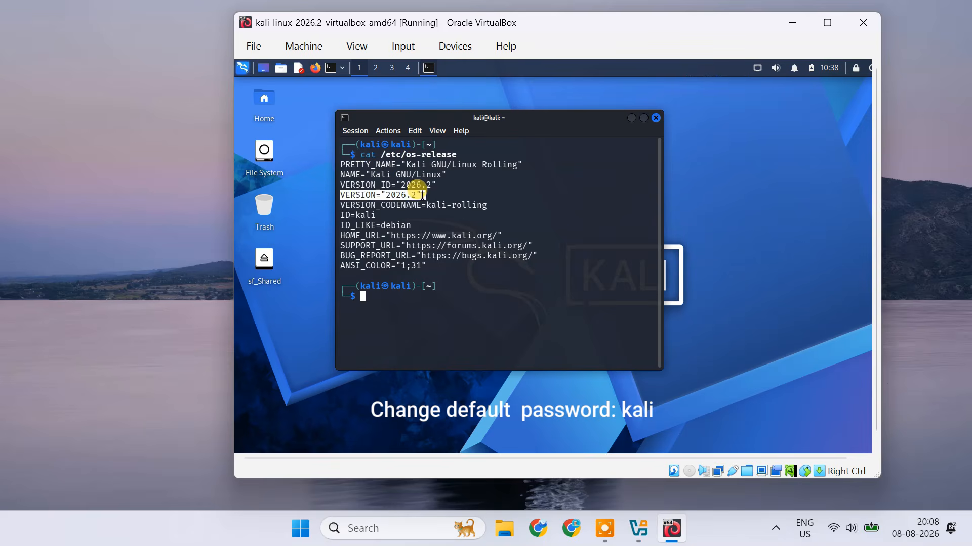
left_click(430, 196)
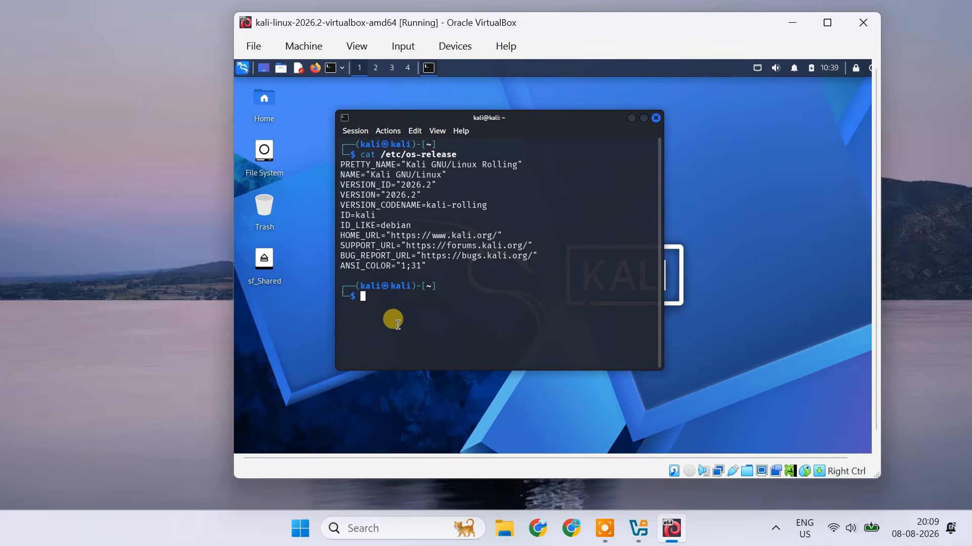
Change the default account password with passwd, entering the current password and the new password twice.
type("passwd")
key("Return")
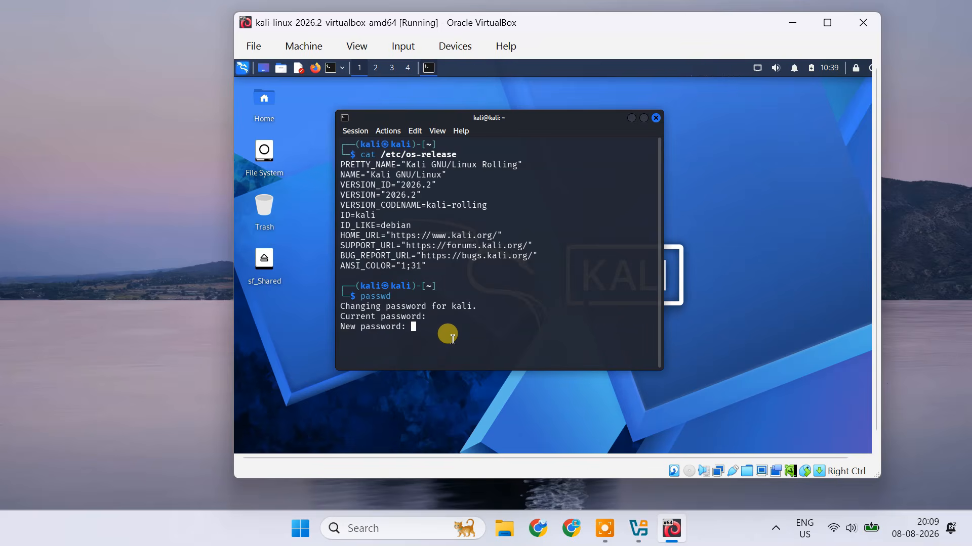
key("Return")
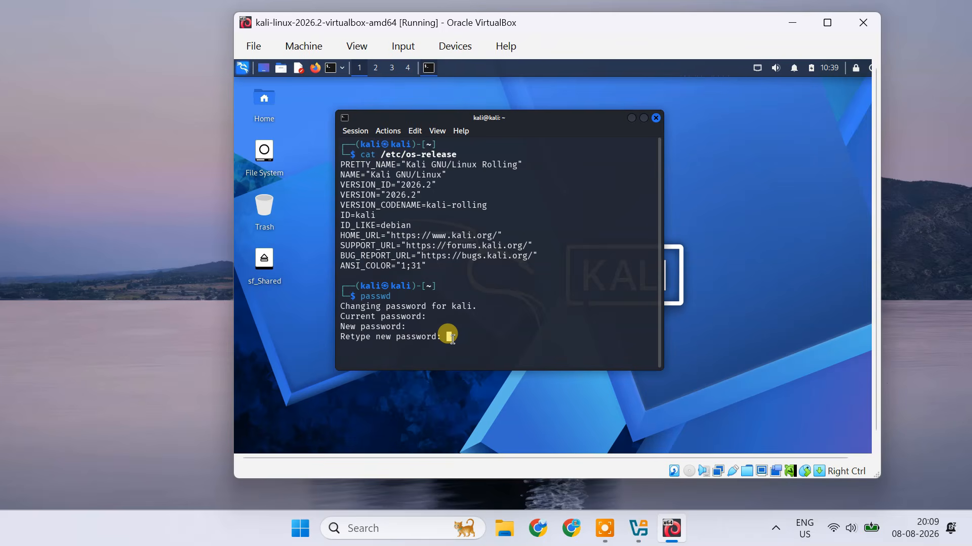
key("Return")
left_click_drag(380, 327, 538, 326)
left_click(494, 338)
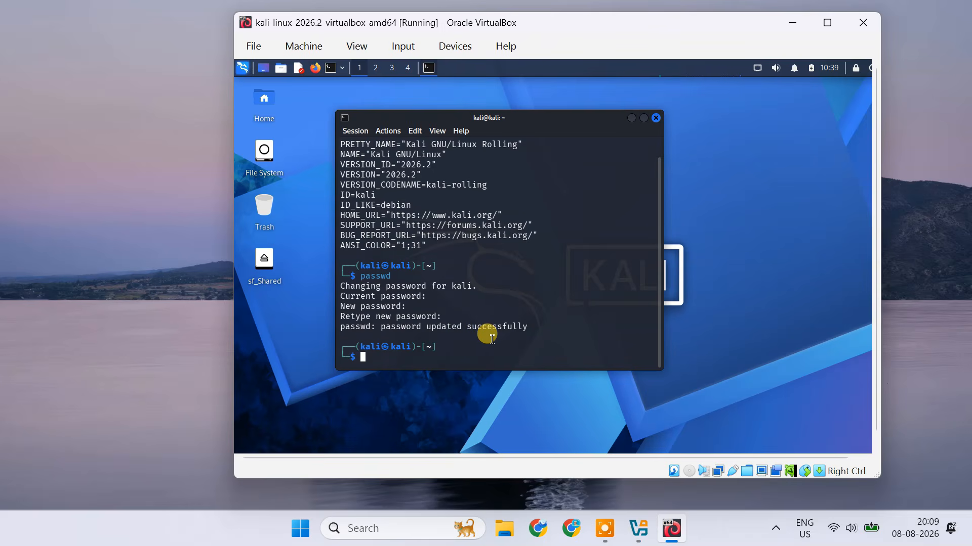
Update and upgrade all packages with sudo apt update && sudo apt full-upgrade -y, entering the sudo password.
type("sudo apt update ")
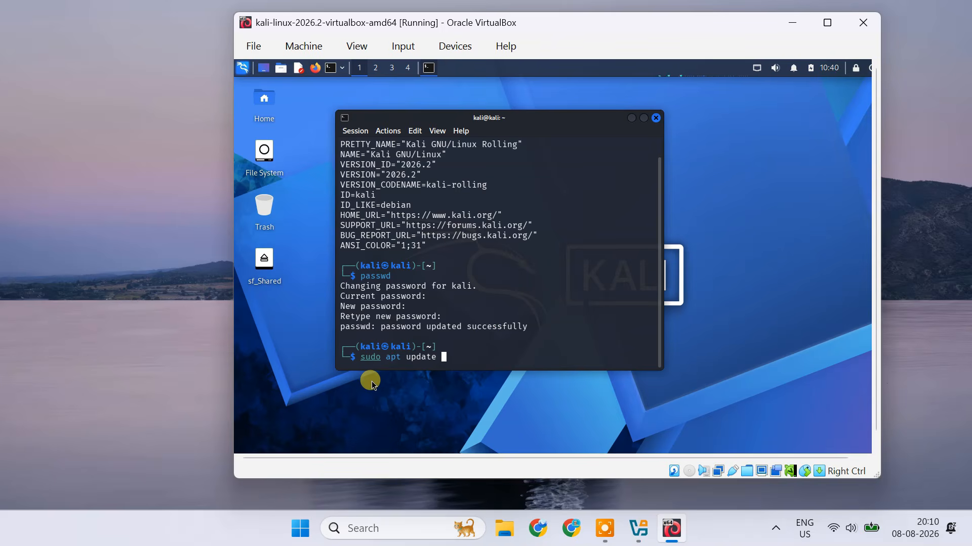
type("&& sudo apt")
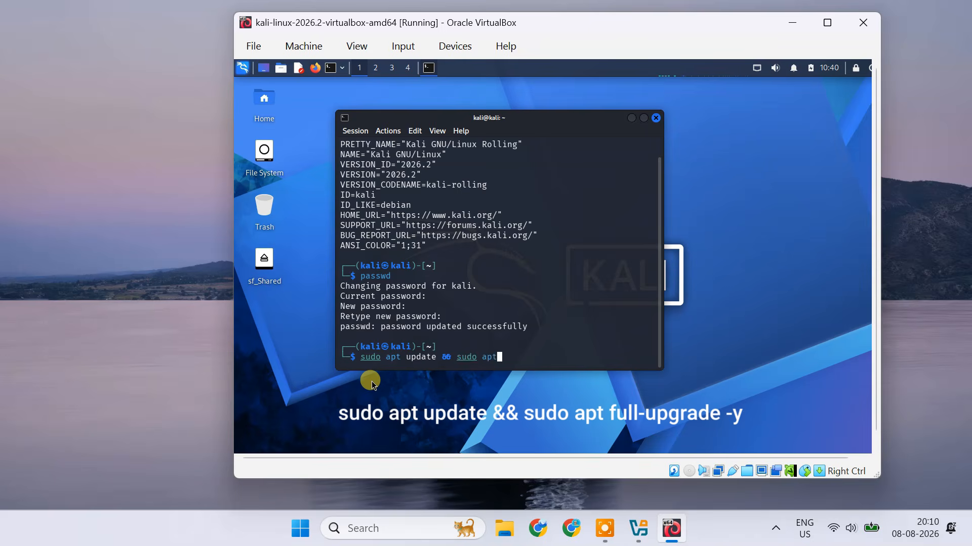
type(" full-upgrade -y")
key("Return")
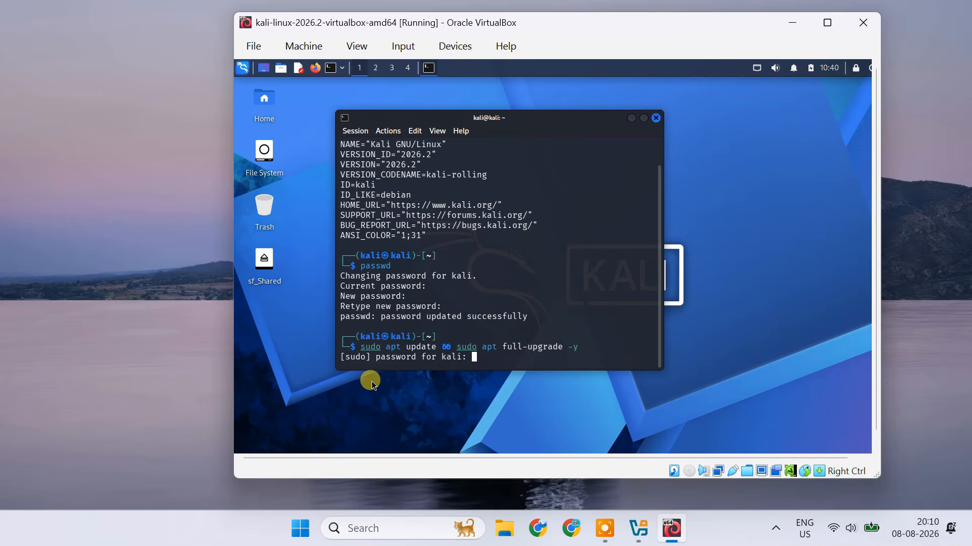
key("Return")
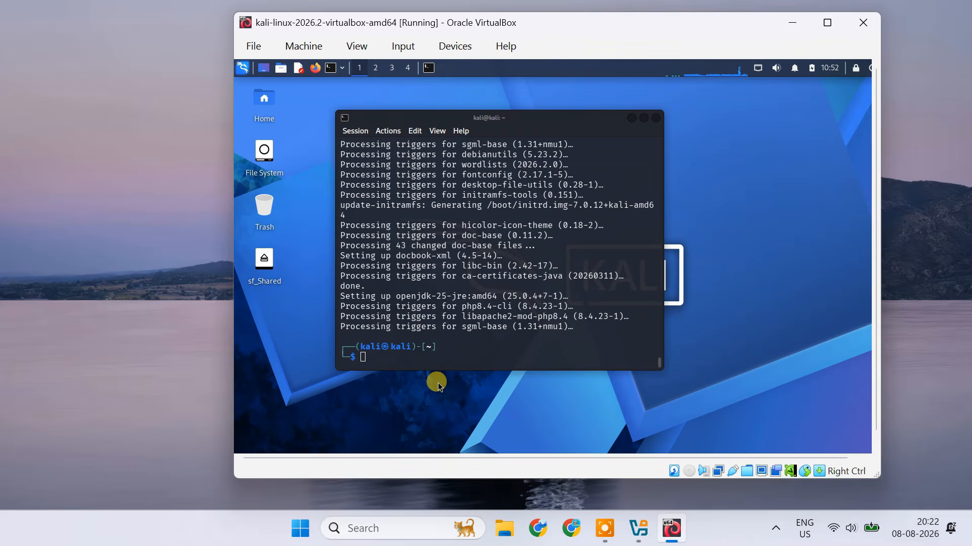
Restart the system with sudo reboot and log back in with the account password.
left_click(395, 355)
type("sudo reboot")
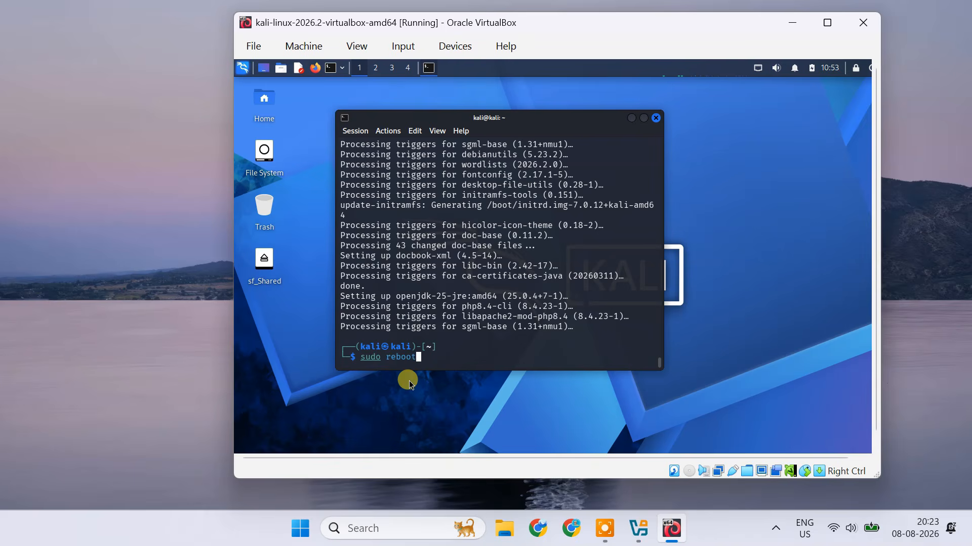
key("Return")
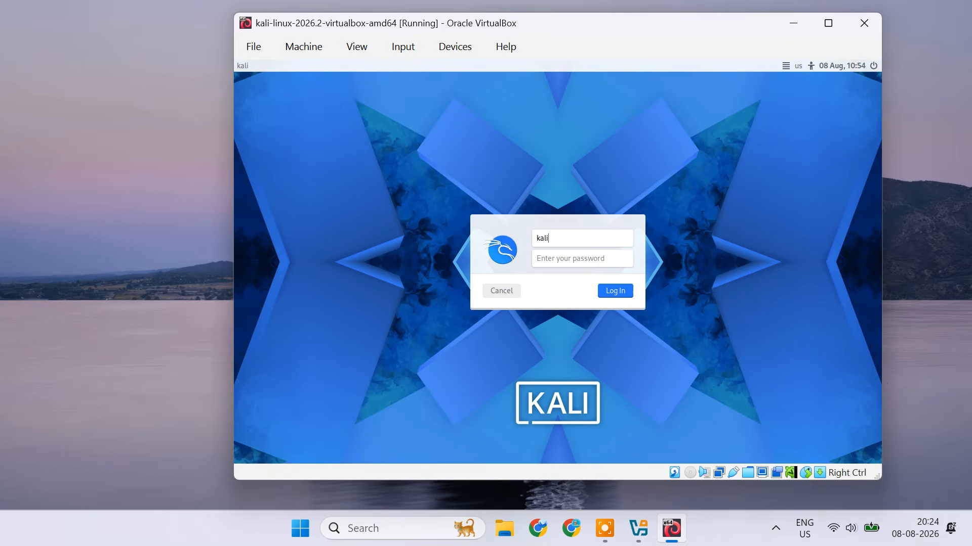
left_click(584, 260)
key("Return")
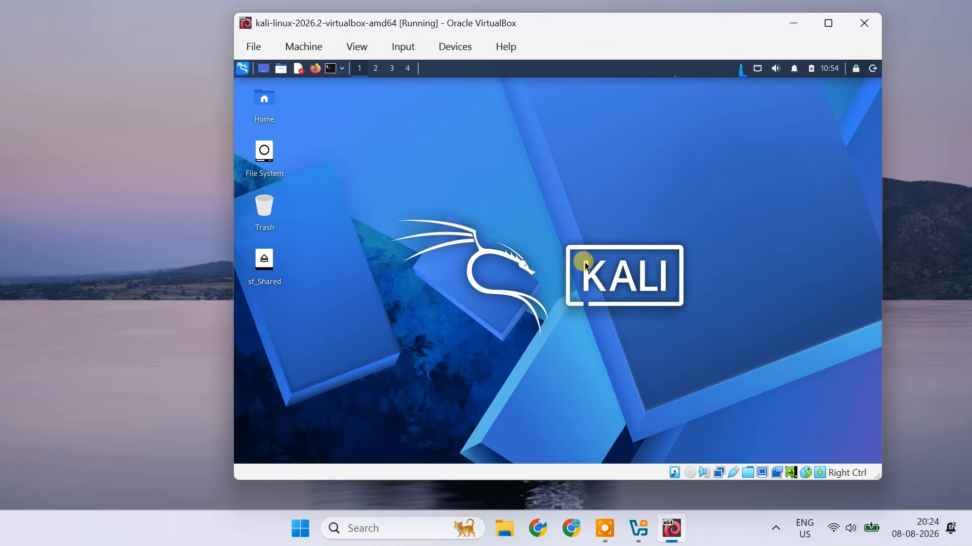
Resize and reposition the virtual machine window and switch it to Full-screen Mode.
left_click_drag(233, 13, 96, 5)
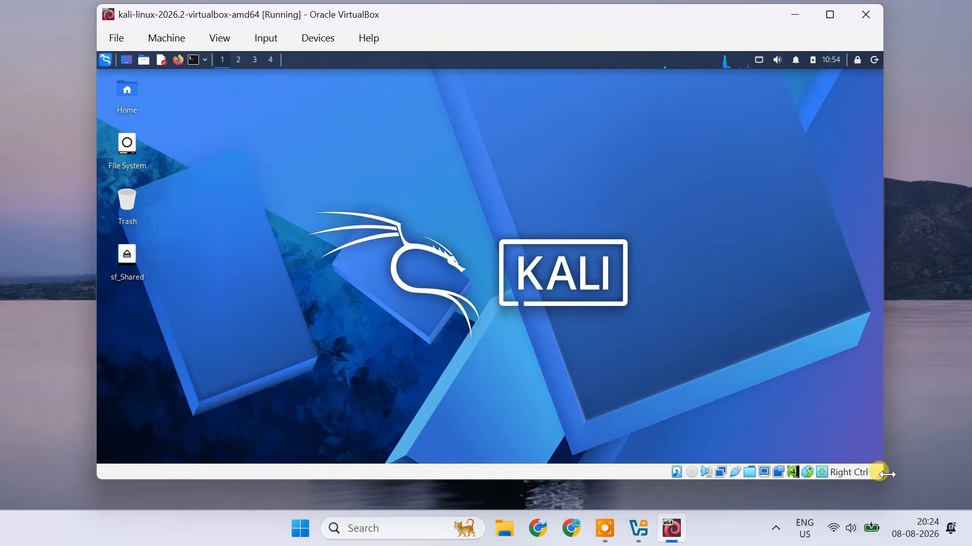
left_click_drag(882, 478, 962, 508)
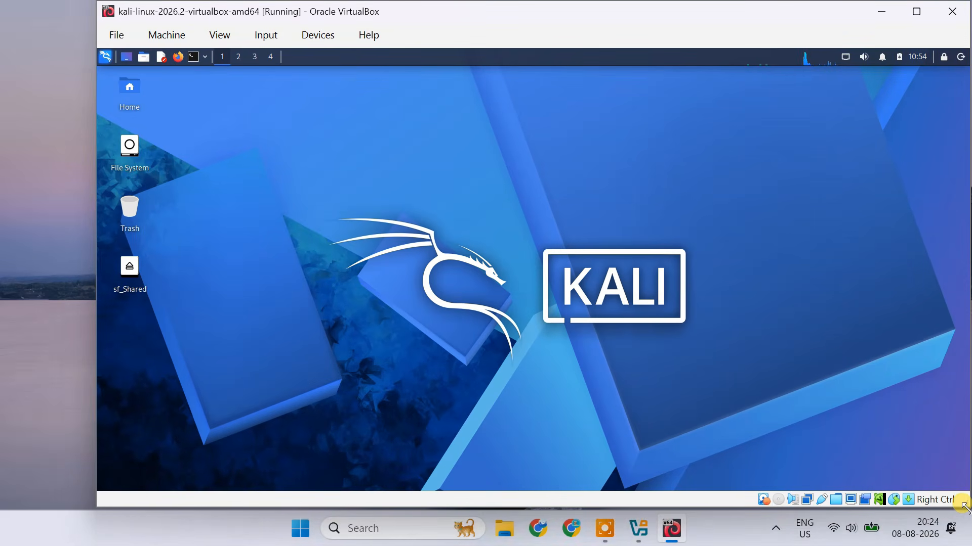
left_click_drag(94, 256, 116, 259)
left_click_drag(621, 22, 703, 20)
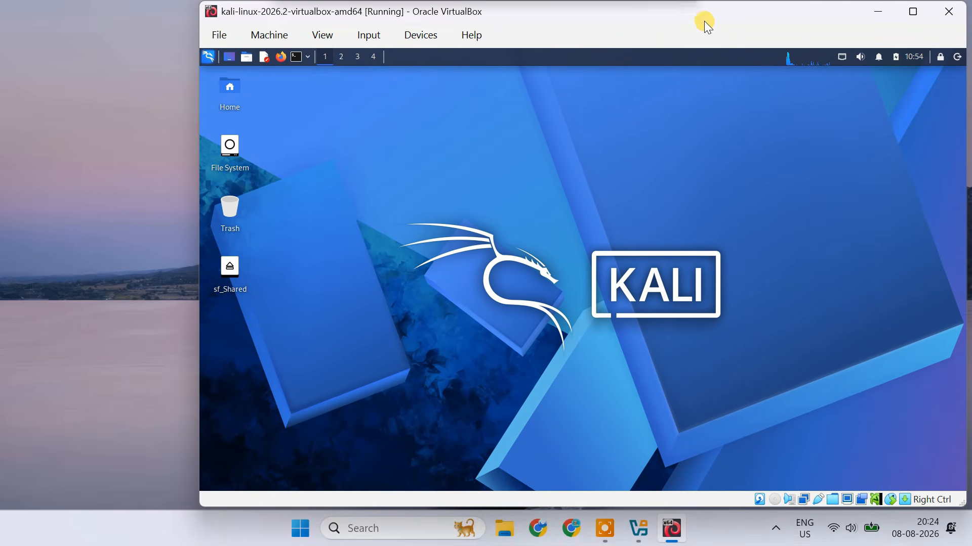
left_click(324, 35)
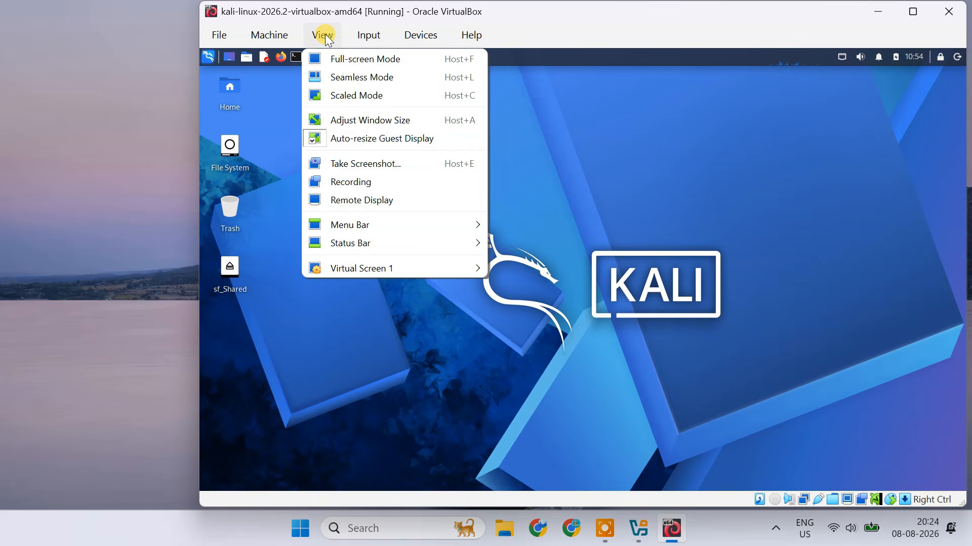
left_click(357, 59)
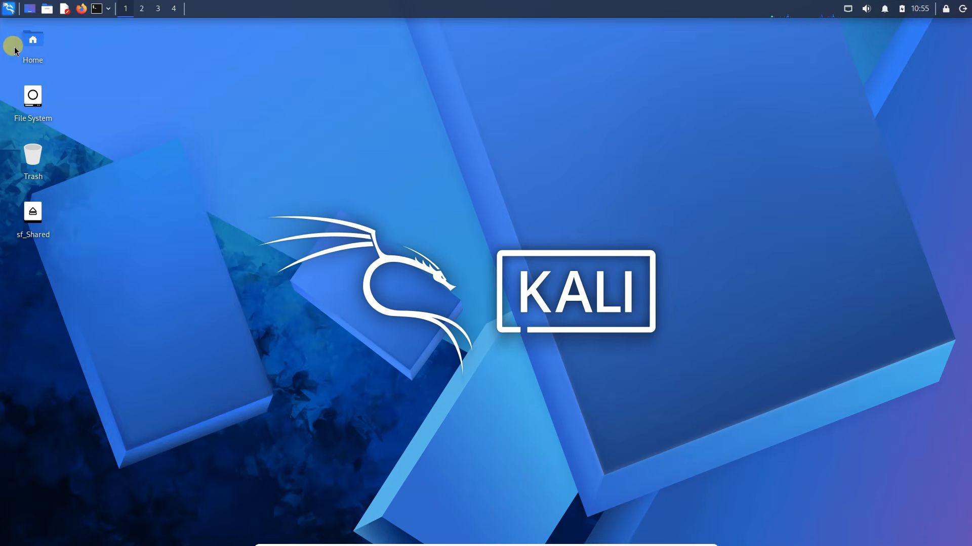
Search Kali's applications for "settings" and open the Settings Manager.
left_click(9, 8)
type("settings")
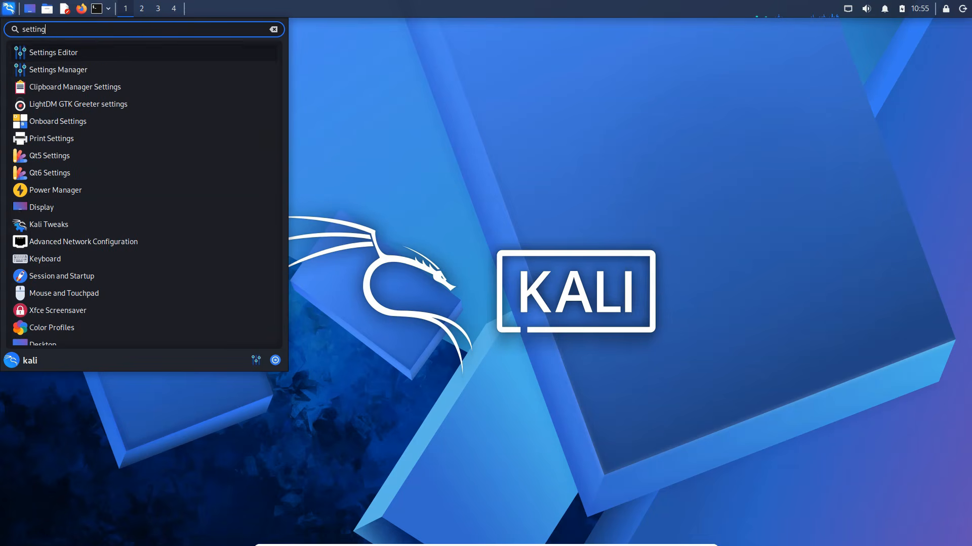
left_click(68, 71)
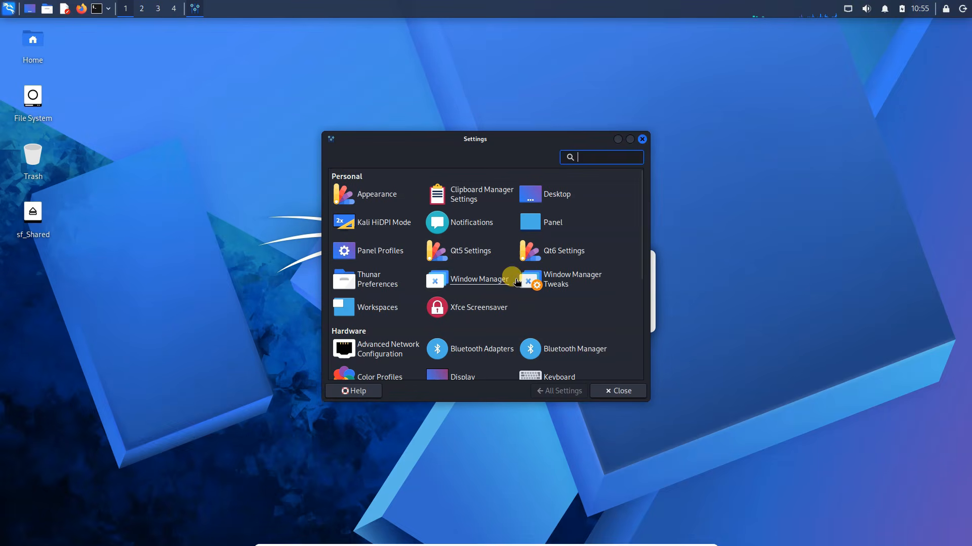
Set the Virtual-1 display scale to 1.25, keep that configuration and leave the virtual machine's full-screen mode.
scroll(637, 253, "down", 3)
left_click(462, 308)
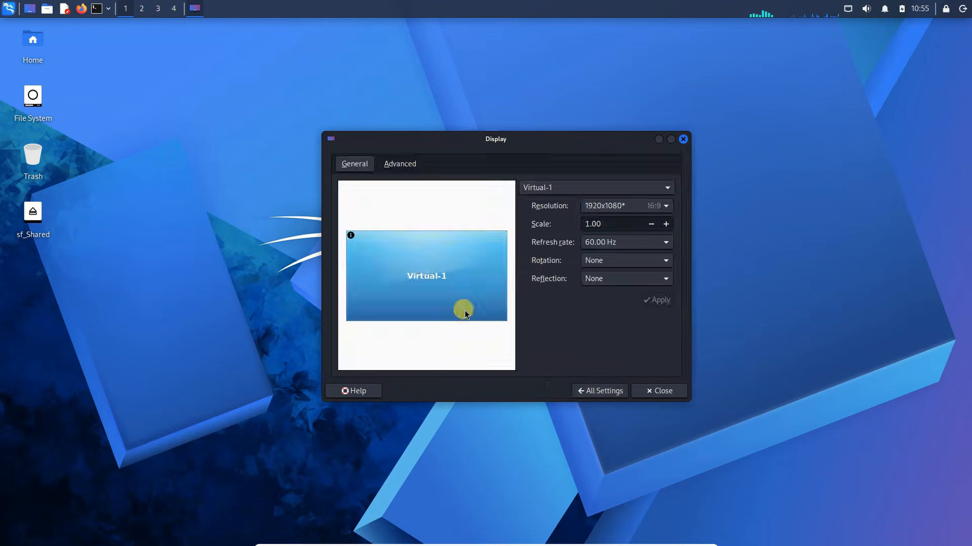
left_click(666, 225)
left_click(655, 301)
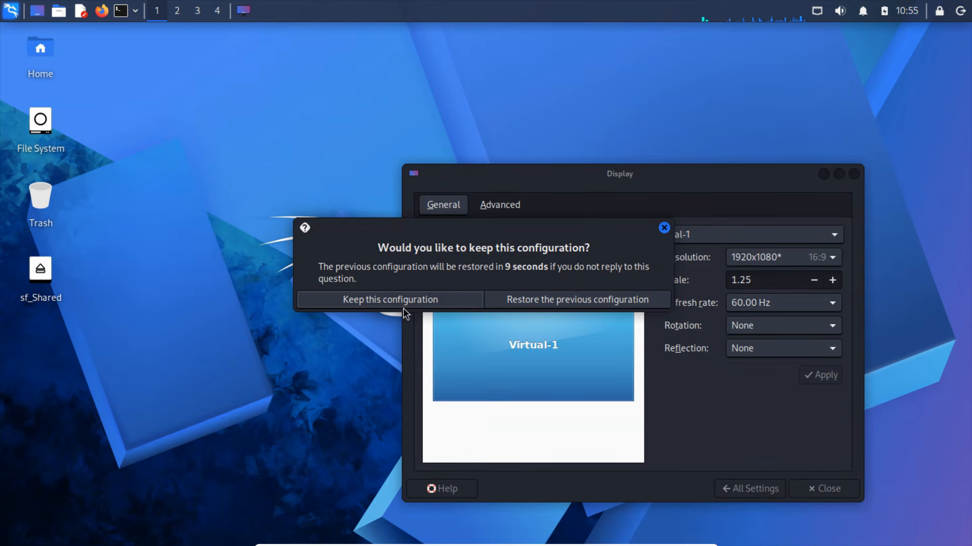
left_click(403, 306)
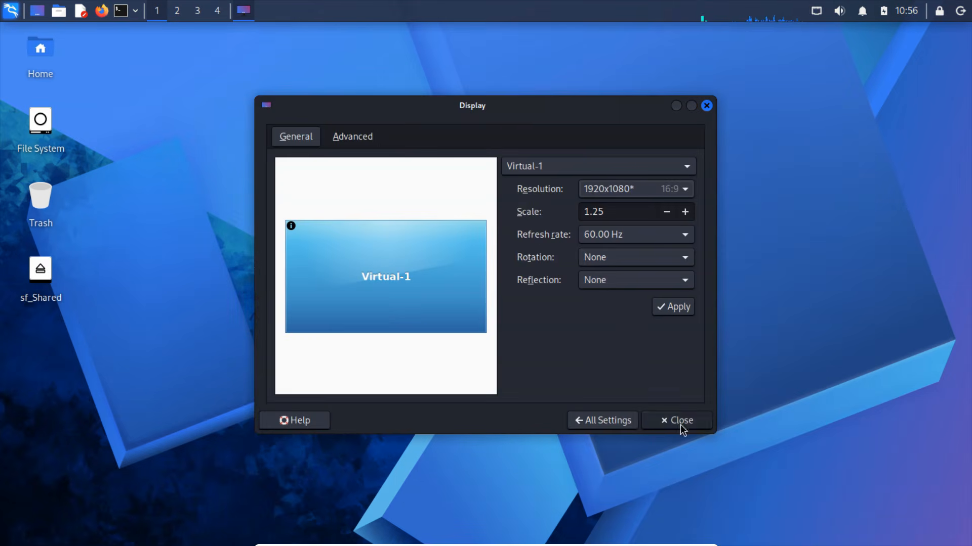
left_click(680, 424)
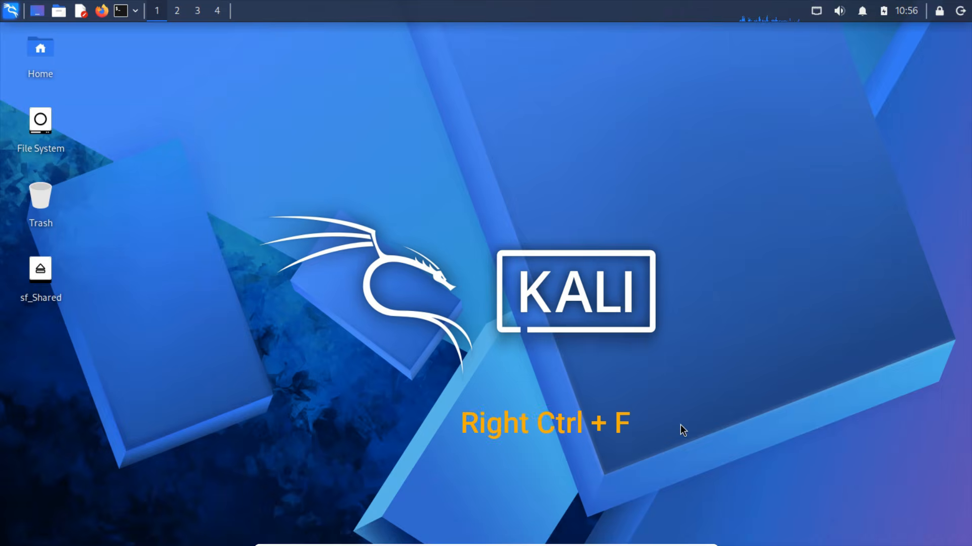
key("Control_R+f")
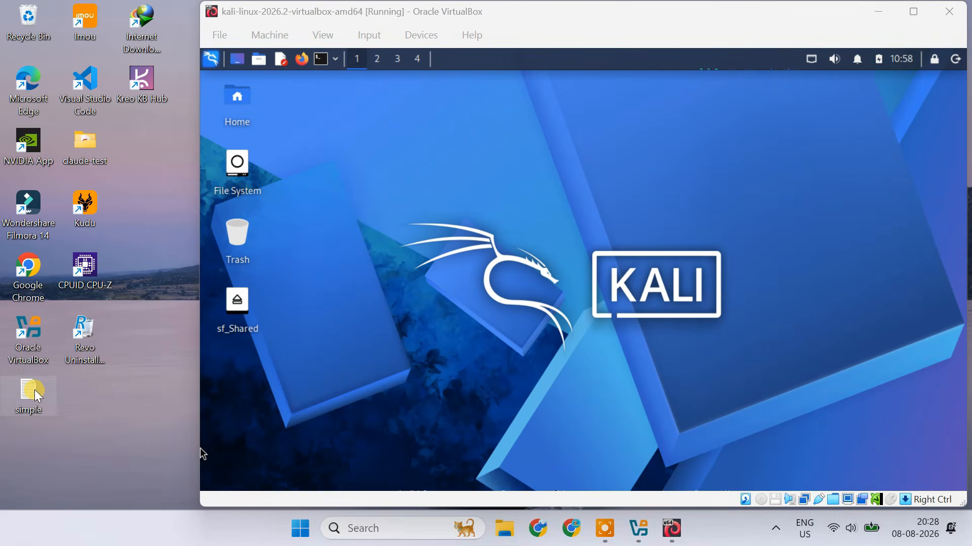
Copy the first two lines of simple.txt from the Windows desktop and paste them into a new Mousepad document in Kali.
double_click(34, 390)
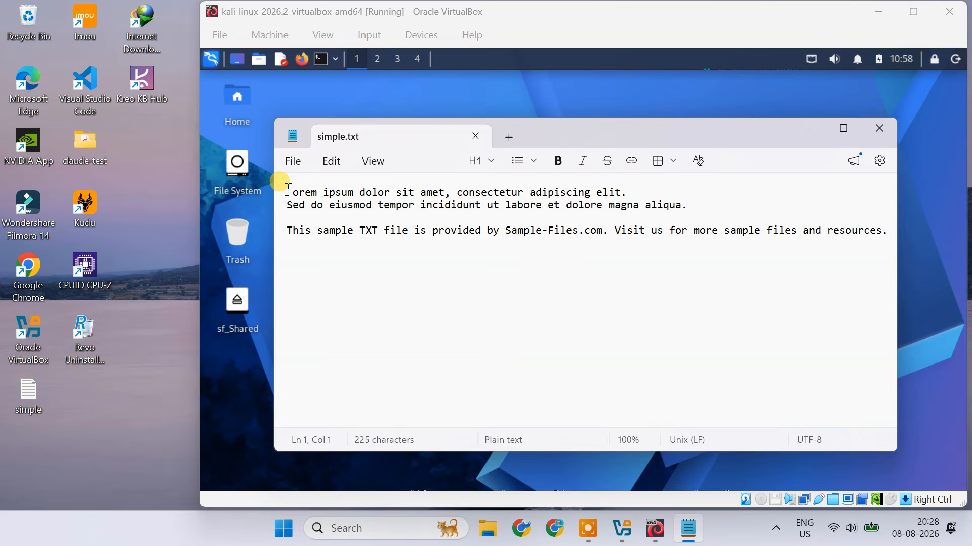
left_click_drag(290, 190, 629, 204)
right_click(619, 198)
left_click(711, 372)
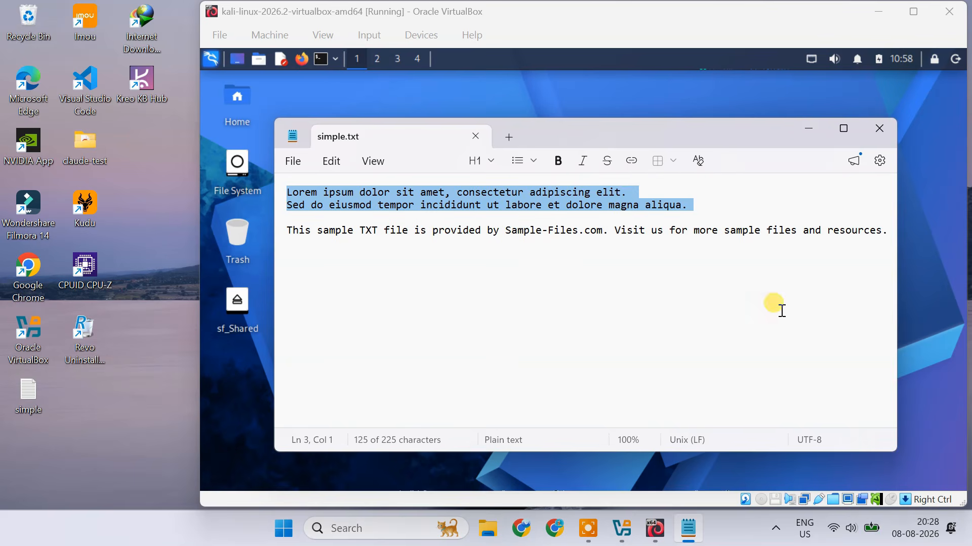
left_click(879, 128)
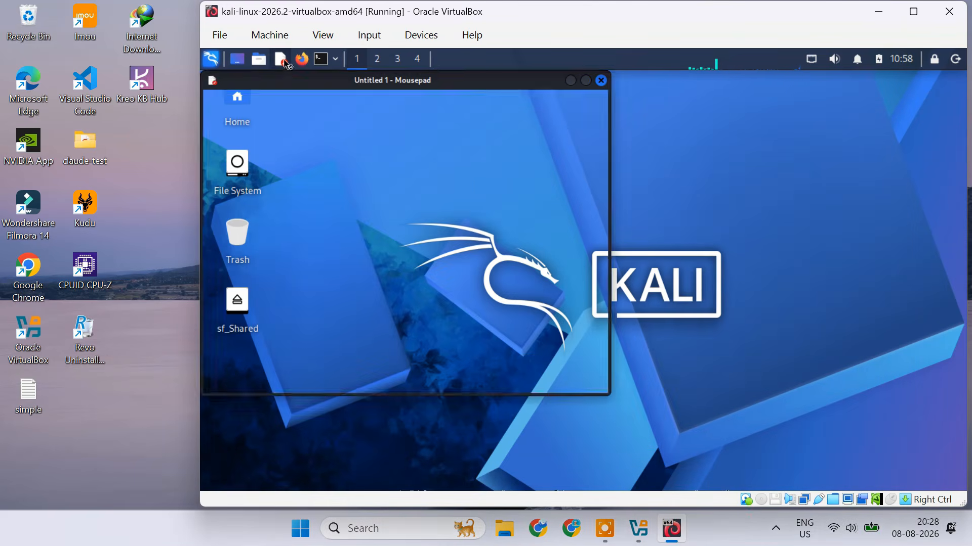
left_click(282, 59)
right_click(356, 195)
left_click(414, 282)
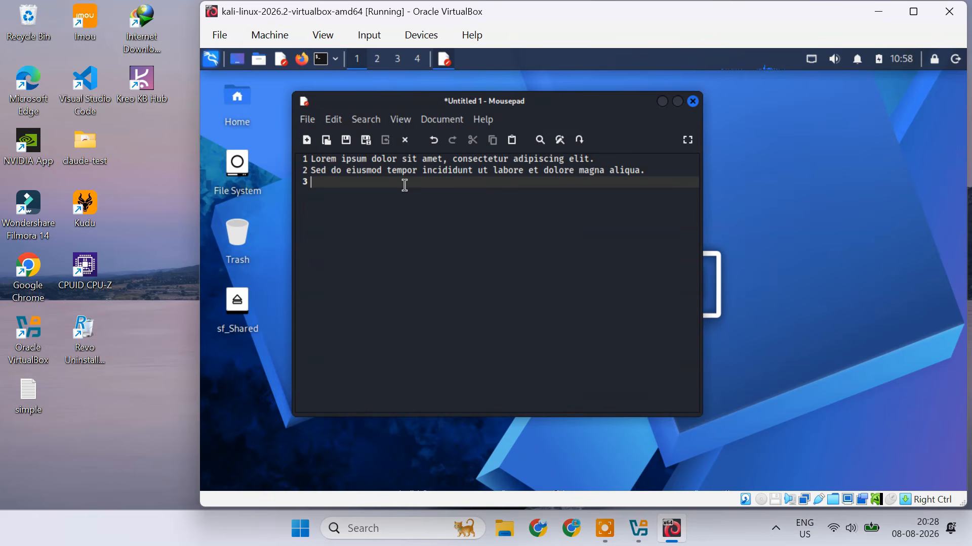
Copy the second line from Kali's Mousepad document and paste it below the last paragraph of simple.txt in Windows.
left_click_drag(312, 170, 643, 168)
right_click(618, 169)
left_click(657, 233)
double_click(43, 387)
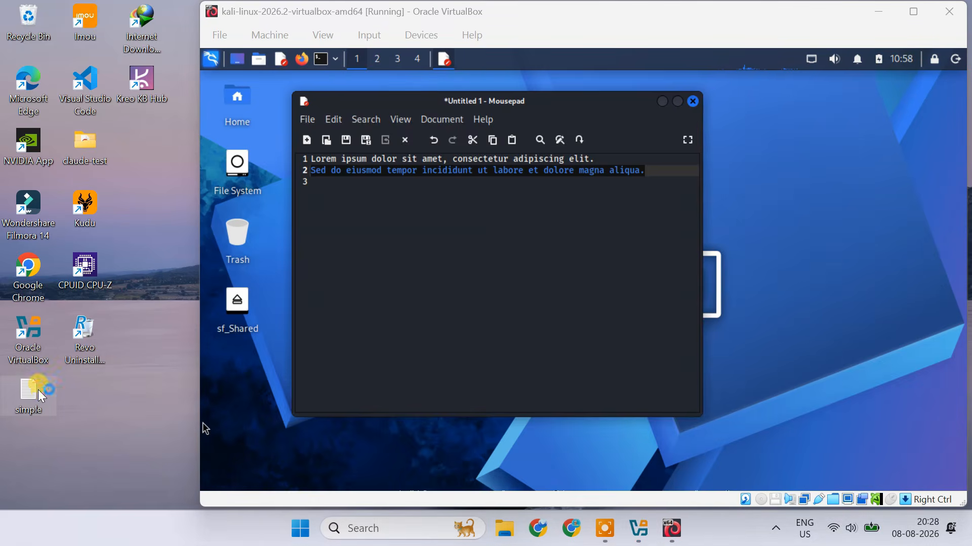
left_click(890, 235)
key("Return")
key("Return")
right_click(339, 277)
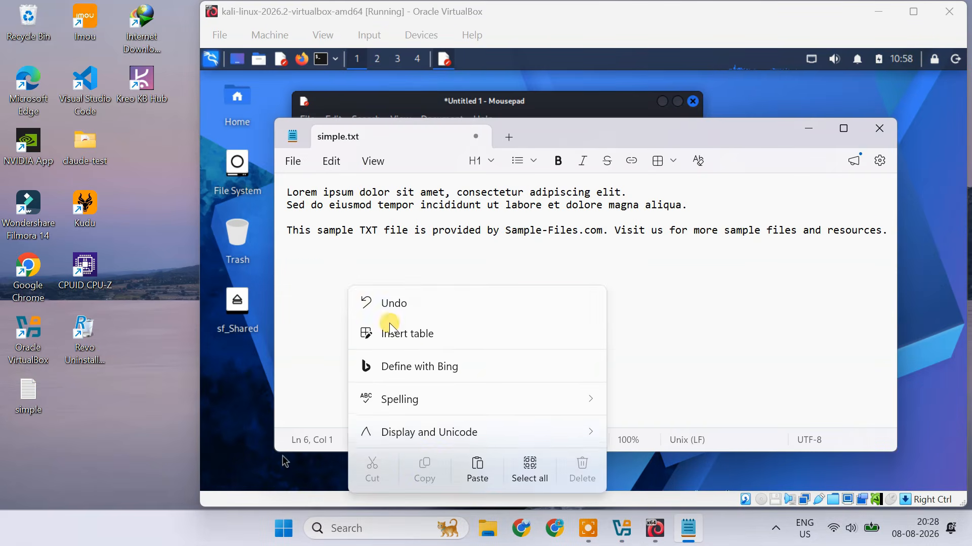
left_click(473, 473)
Close simple.txt in Windows and the Mousepad document in Kali without saving either one.
left_click(879, 128)
left_click(585, 327)
left_click(692, 100)
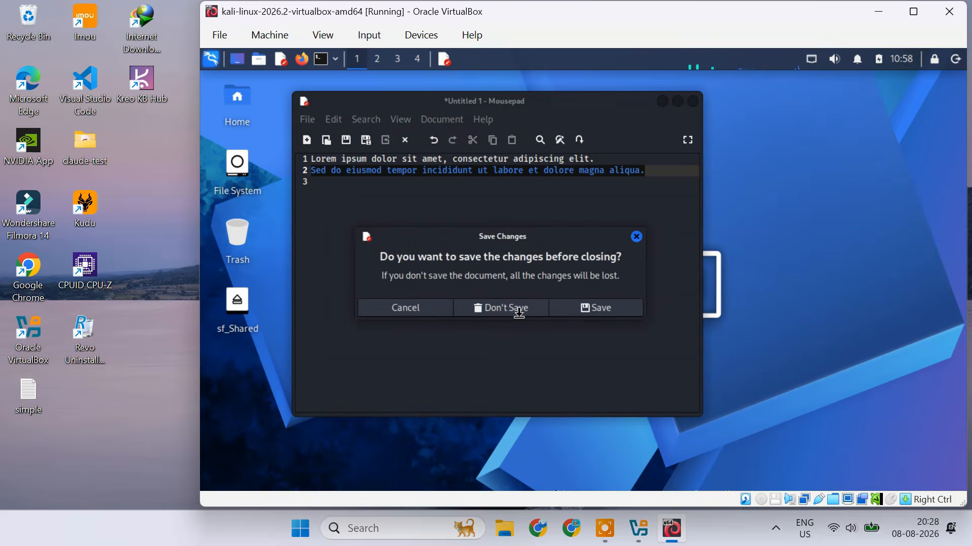
left_click(518, 311)
Transfer simple.txt from the Windows desktop onto the Kali desktop, open the copy to check its text and close it.
left_click_drag(32, 399, 314, 292)
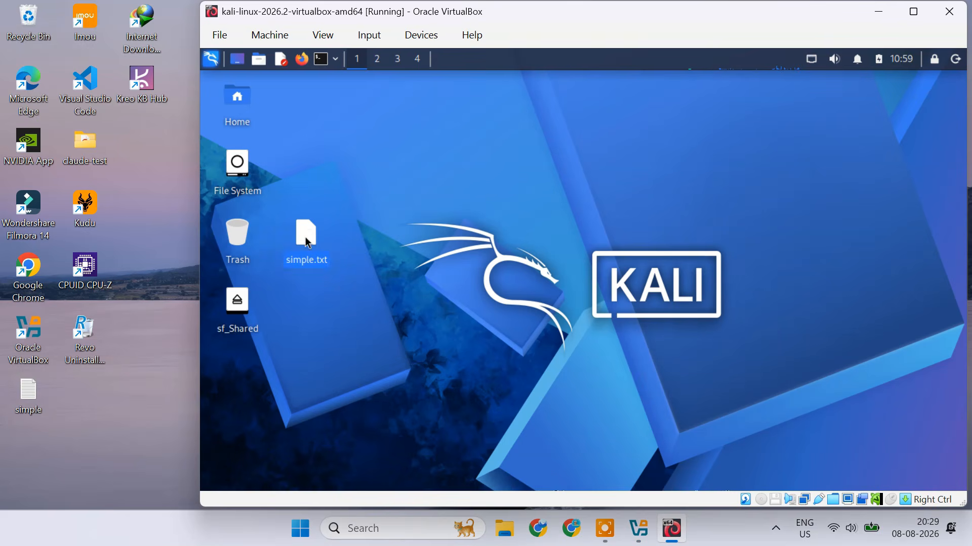
double_click(306, 238)
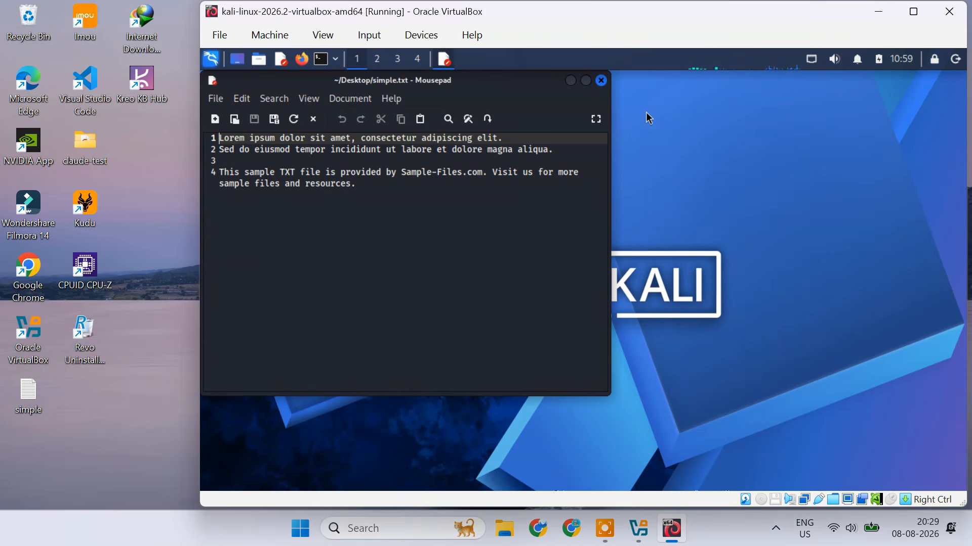
left_click(602, 80)
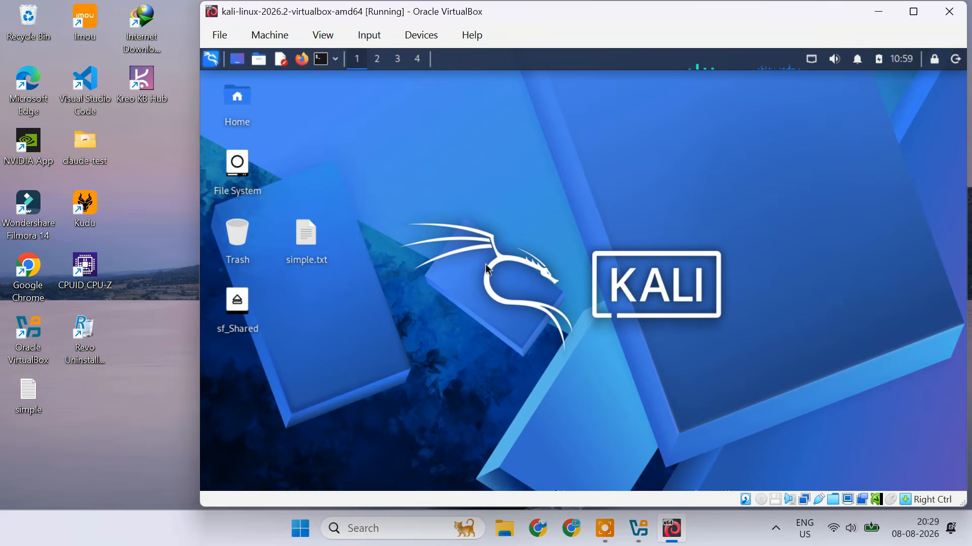
Create a new folder named Share in the Windows Documents folder and minimize File Explorer.
left_click(503, 529)
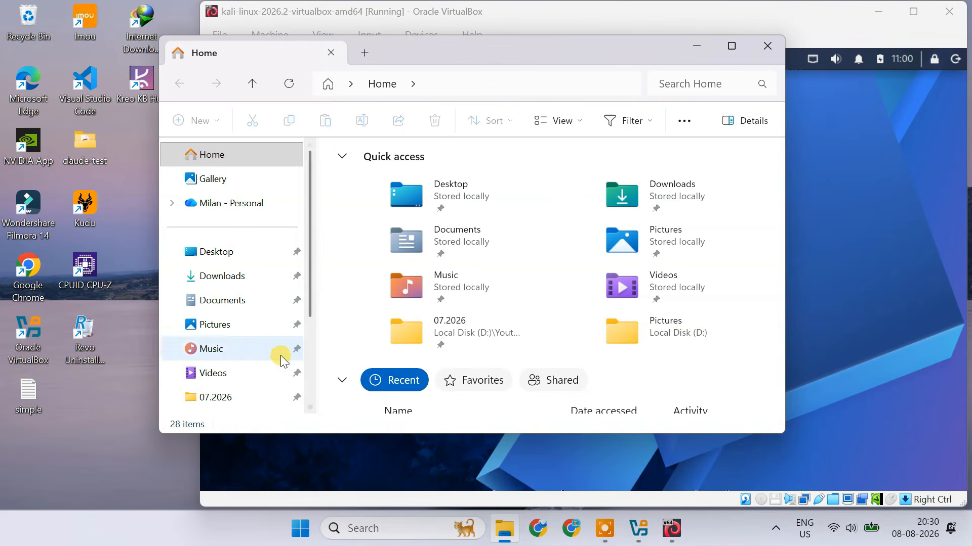
left_click(249, 306)
left_click(200, 122)
left_click(231, 151)
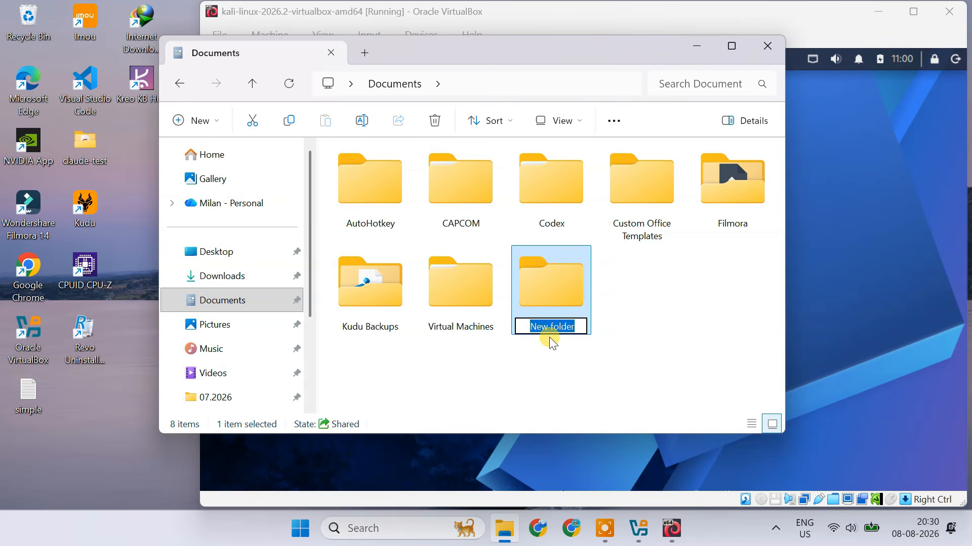
type("Share")
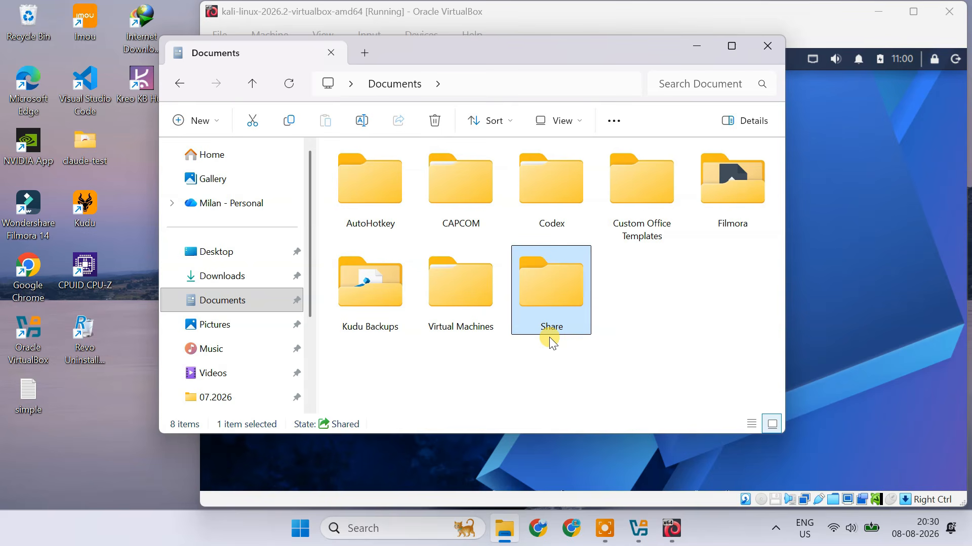
left_click(696, 46)
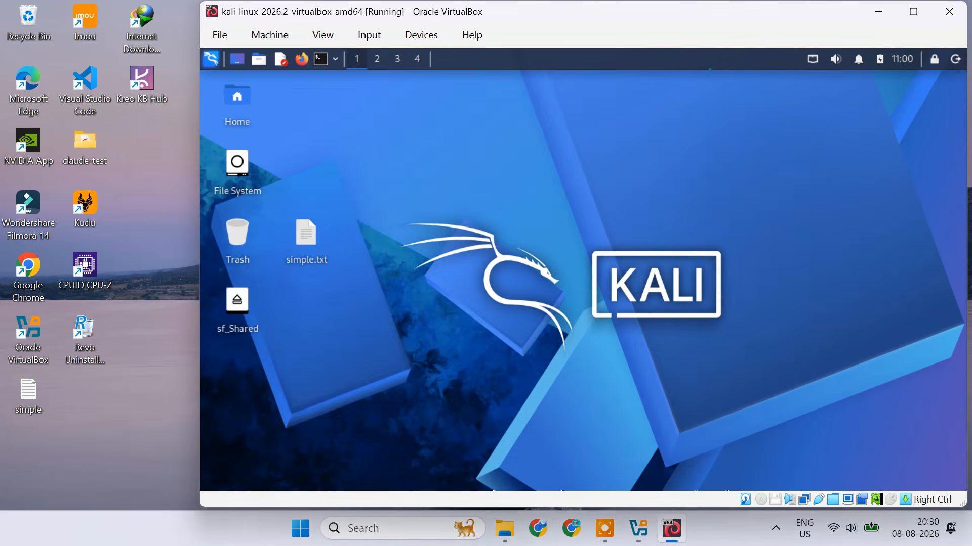
Shut down the running Kali virtual machine through VirtualBox and Kali's log-out dialog.
left_click(270, 35)
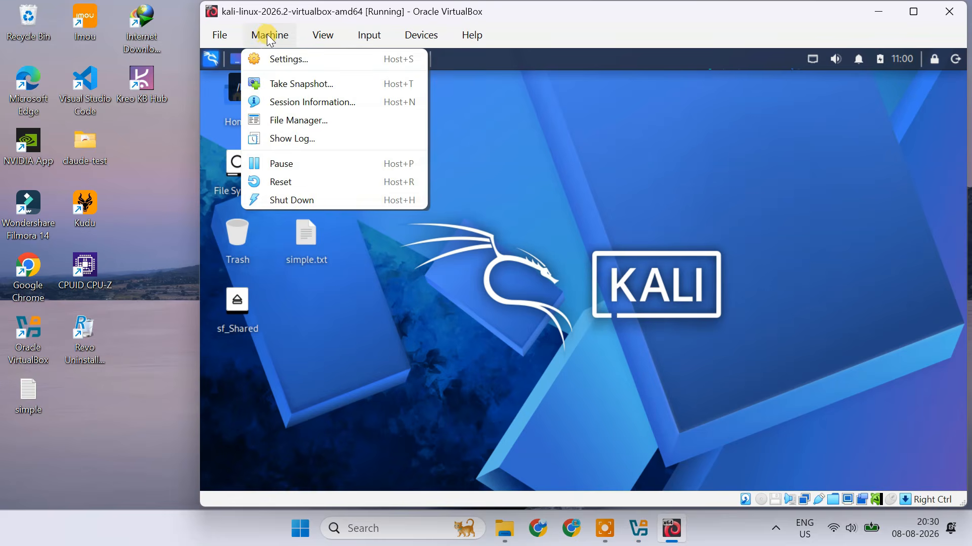
left_click(330, 199)
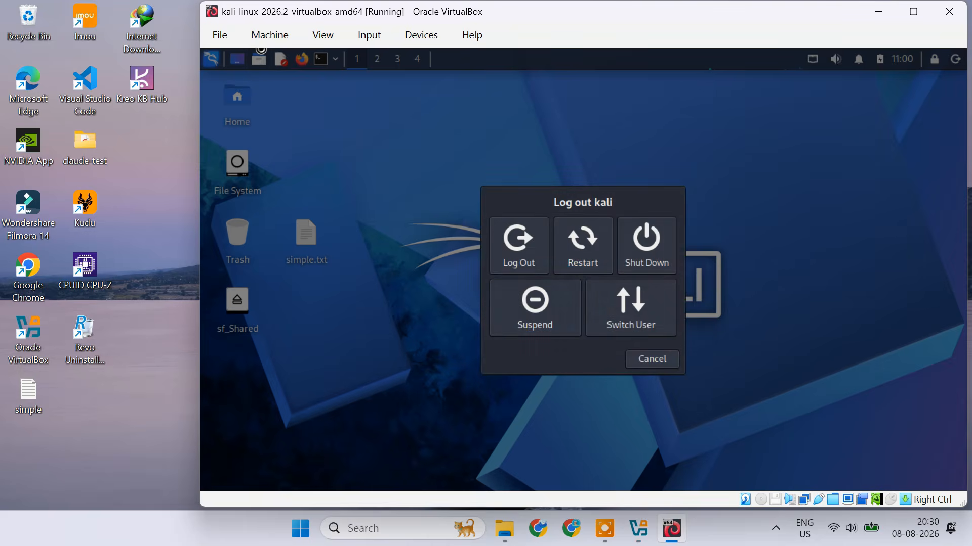
left_click(646, 248)
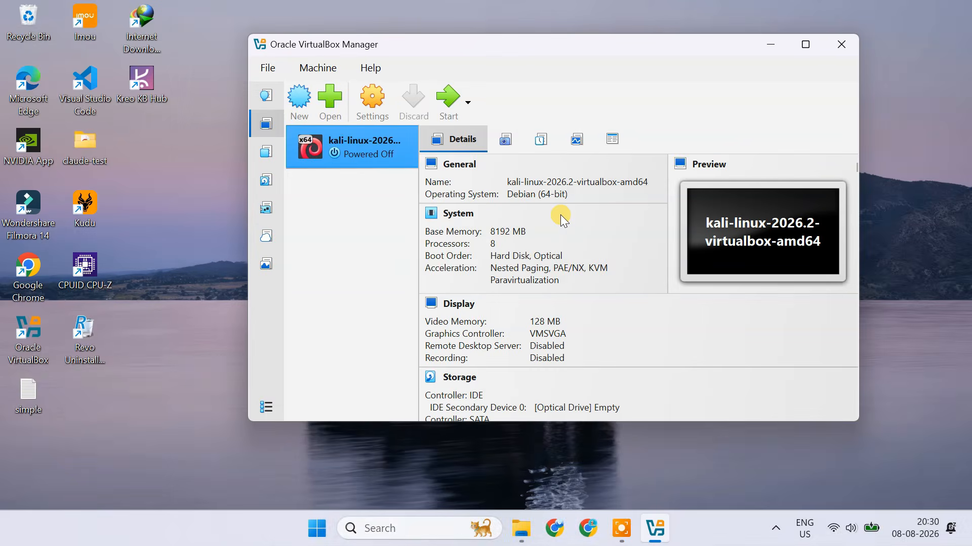
In the Kali machine's settings, add a new shared folder pointing to the Share folder in Windows Documents.
left_click(372, 104)
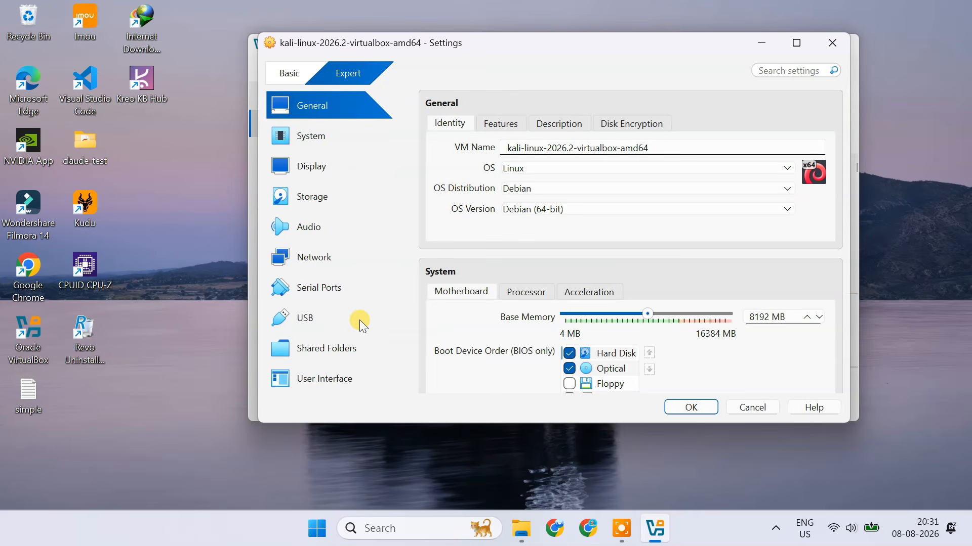
left_click(329, 354)
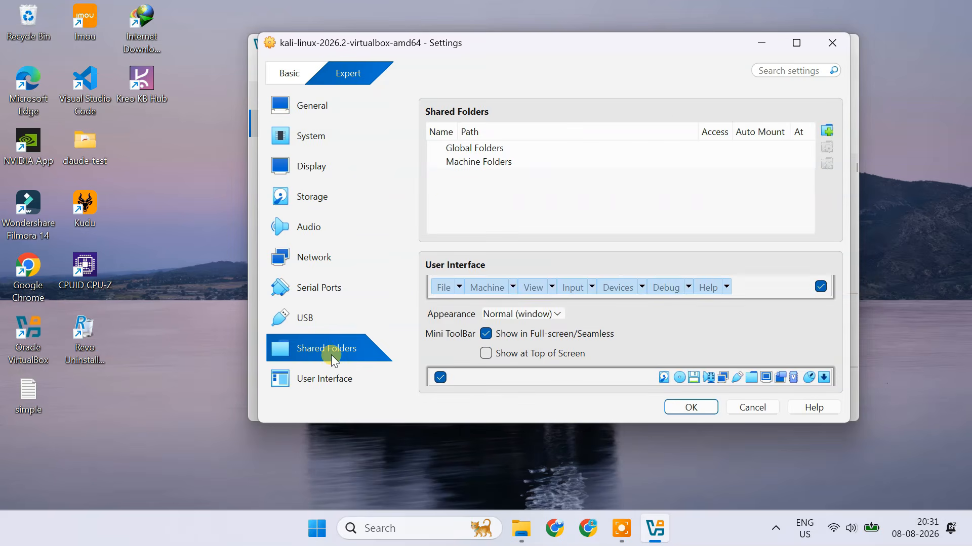
left_click(828, 132)
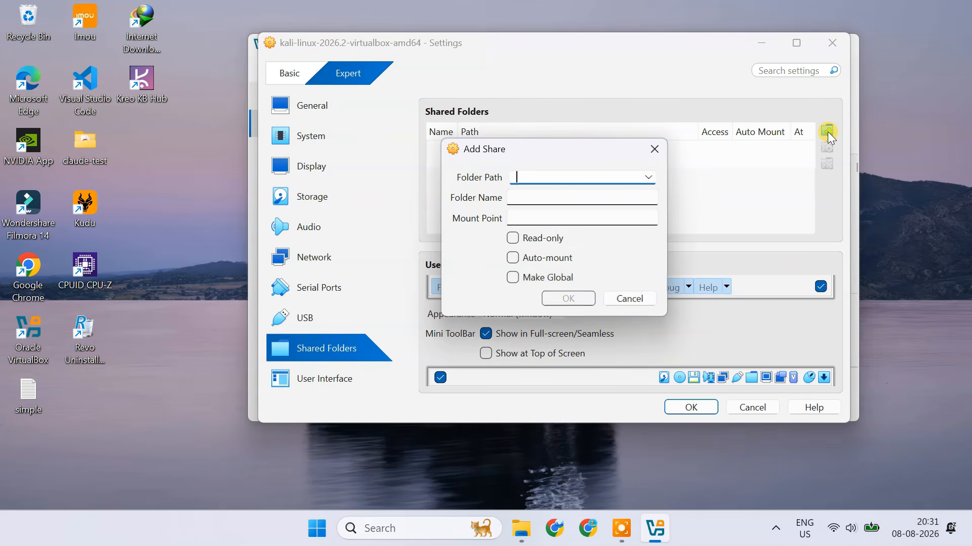
left_click(649, 177)
left_click(534, 209)
left_click(523, 319)
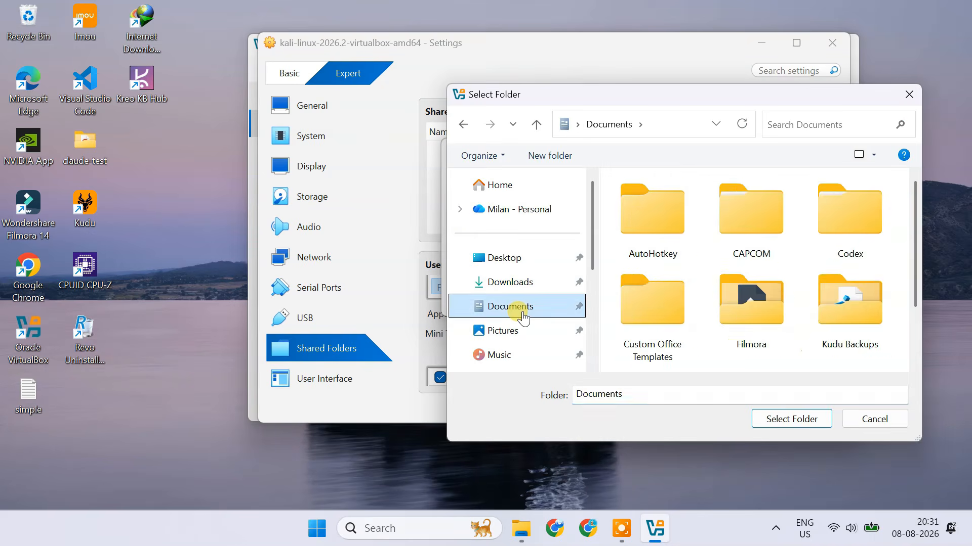
left_click_drag(910, 229, 915, 281)
left_click(680, 337)
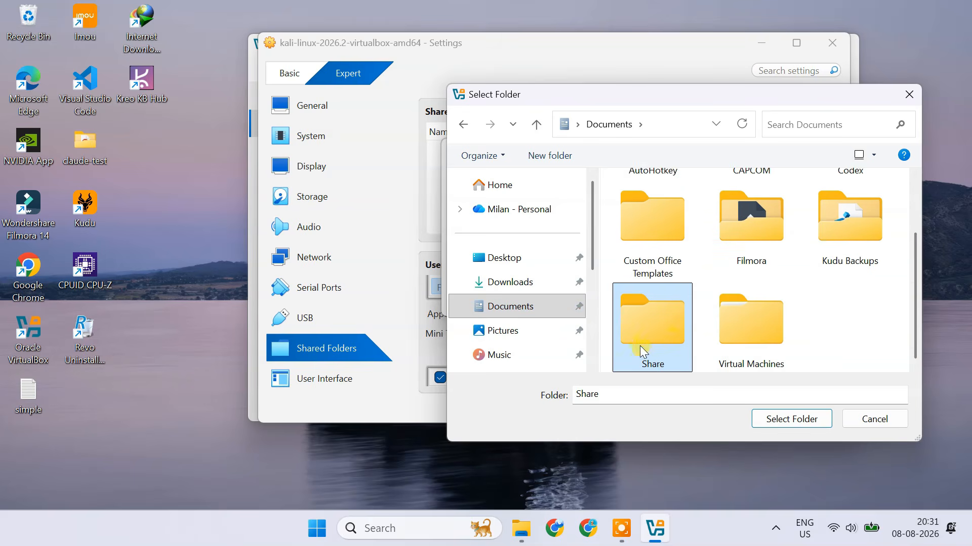
left_click(792, 421)
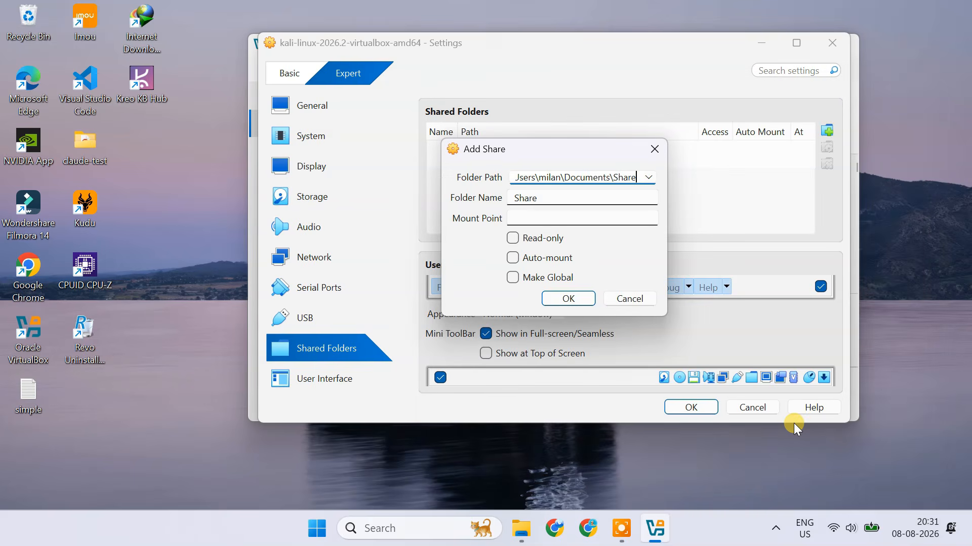
Enable Auto-mount for the new Share folder, add it and save the machine settings.
left_click(512, 258)
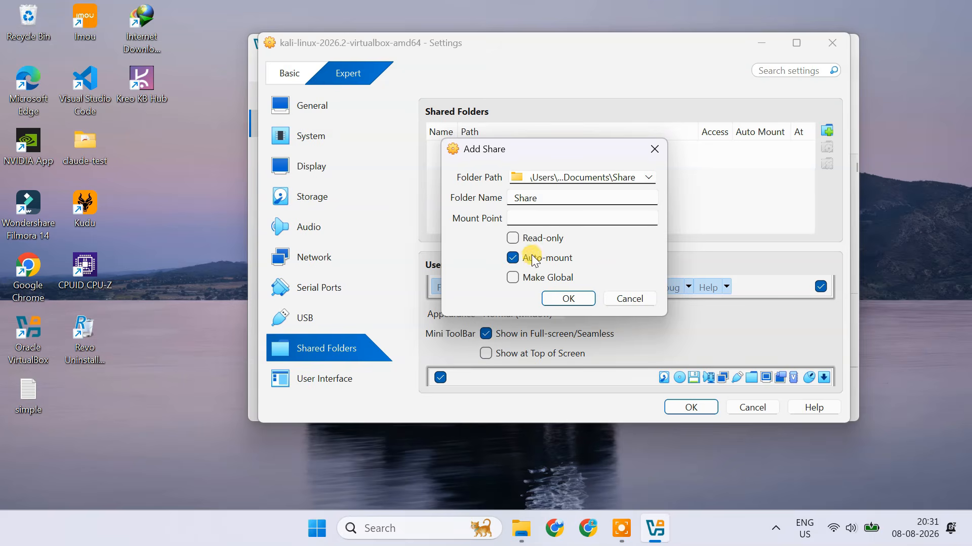
left_click(569, 299)
left_click(693, 408)
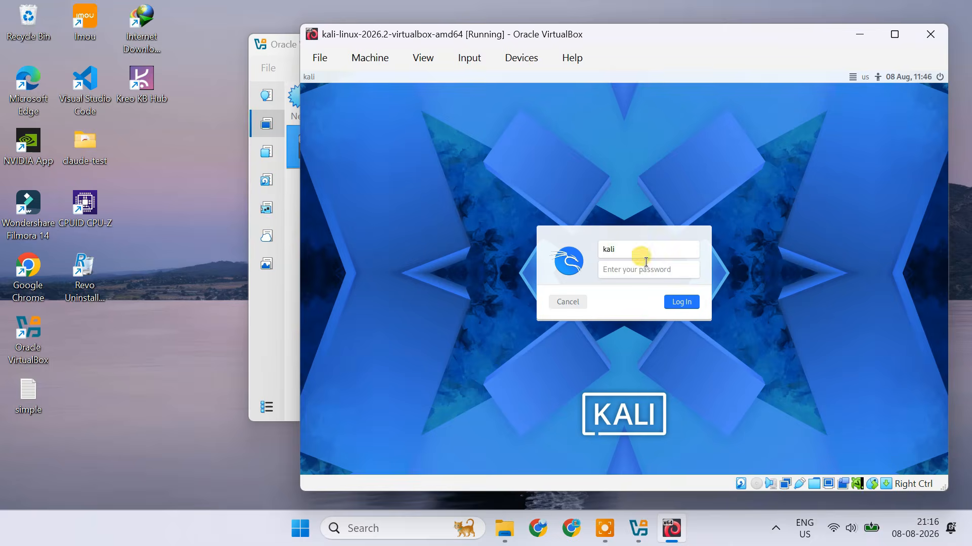
Open the file manager in the restarted Kali machine and go to the sf_Share shared folder.
left_click(681, 302)
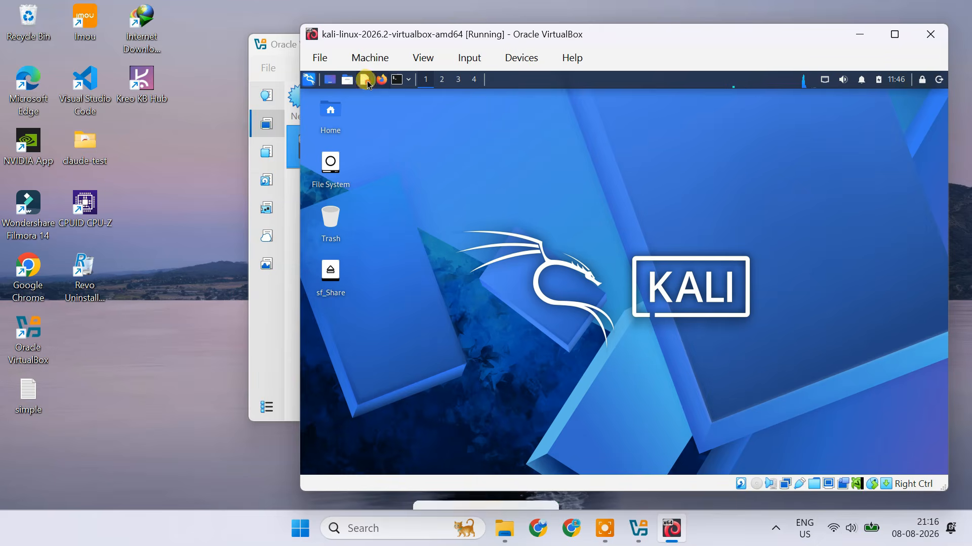
left_click(347, 79)
left_click(378, 95)
left_click_drag(509, 95, 574, 100)
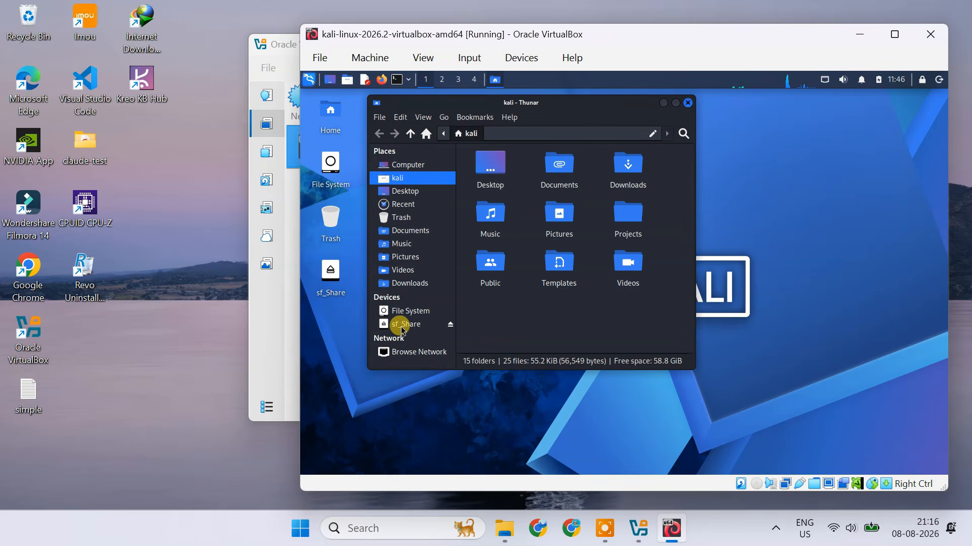
left_click(423, 328)
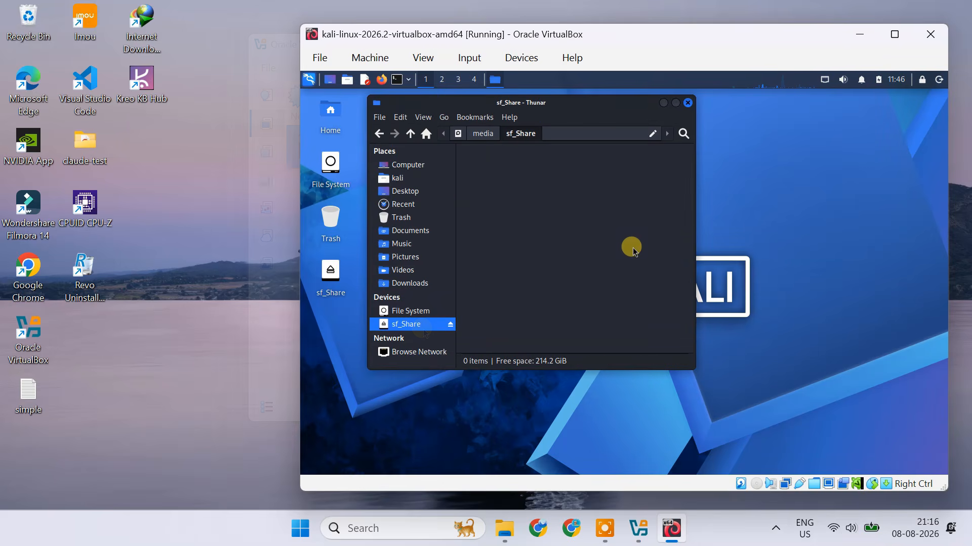
Switch to File Explorer in Windows and copy the first three images in the Pictures folder.
left_click(502, 531)
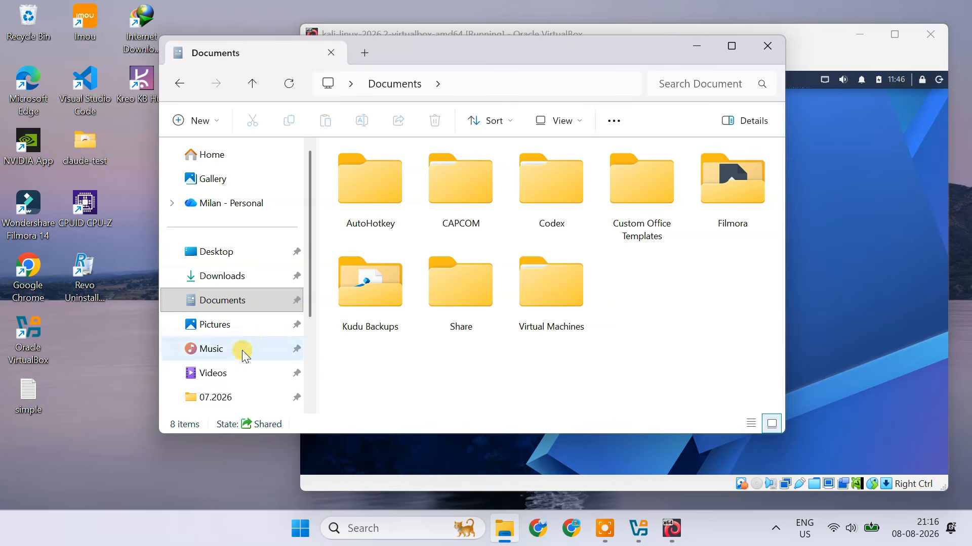
left_click(230, 326)
left_click_drag(327, 293, 548, 306)
right_click(547, 306)
left_click(620, 34)
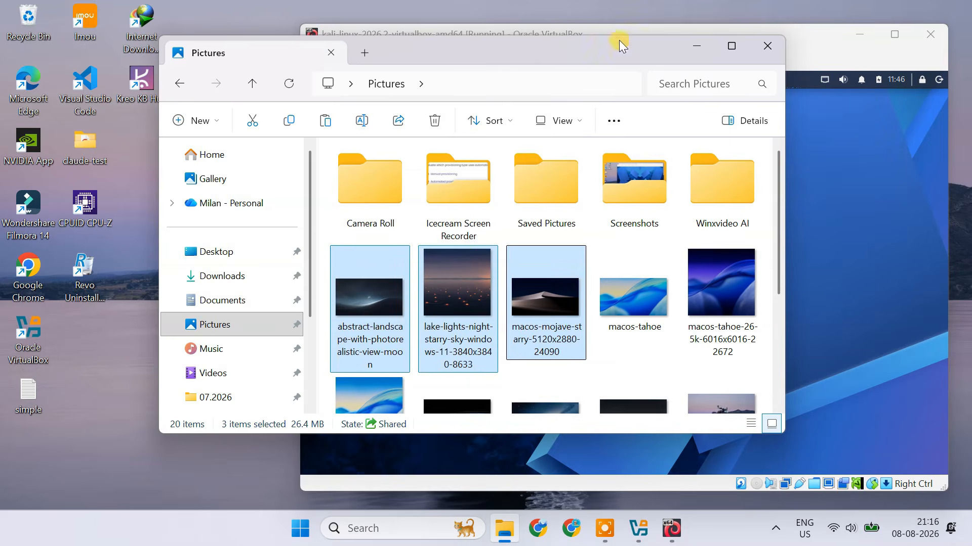
Paste the three copied images into the Share folder inside Windows Documents.
left_click(242, 302)
double_click(445, 298)
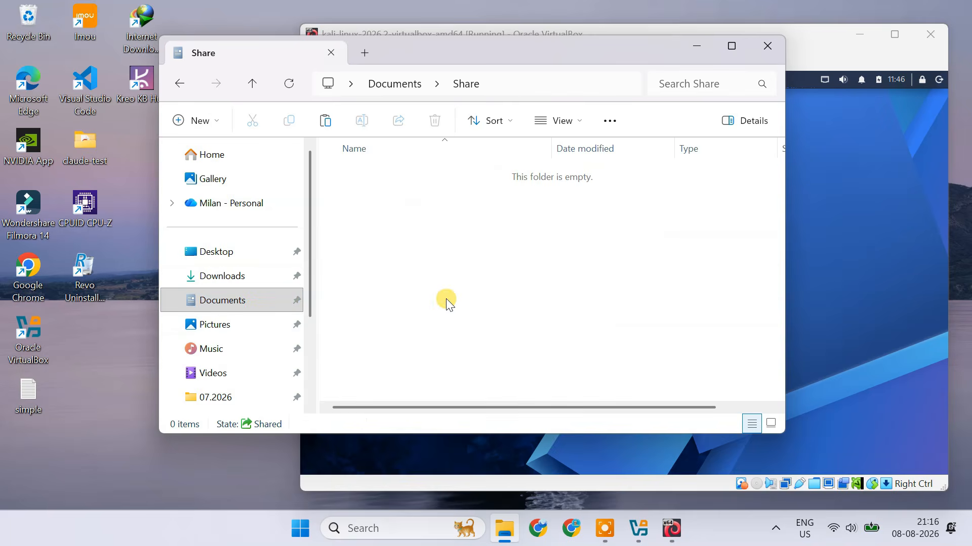
right_click(433, 231)
left_click(455, 228)
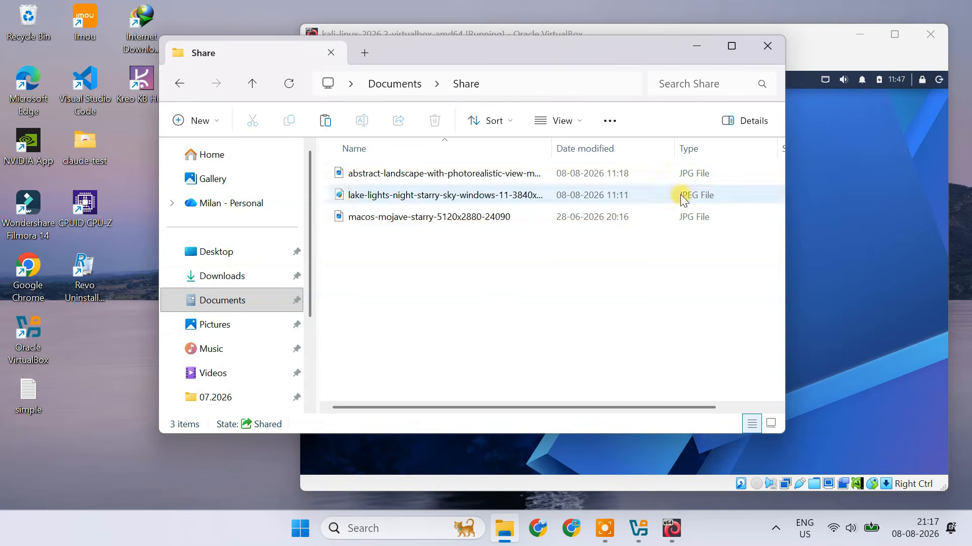
Return to the Kali machine, check the sf_Share folder for the copied images and close the file manager.
left_click(696, 46)
left_click(436, 311)
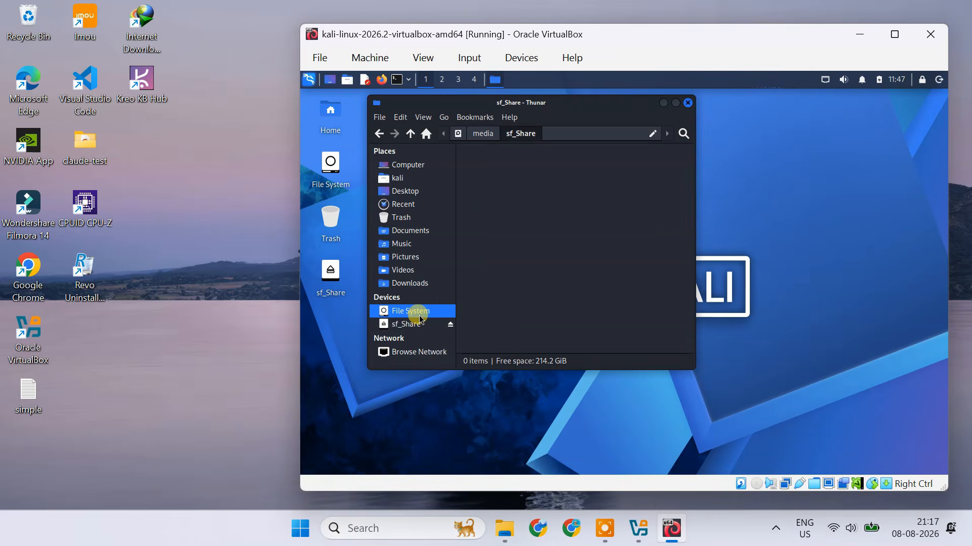
left_click(415, 326)
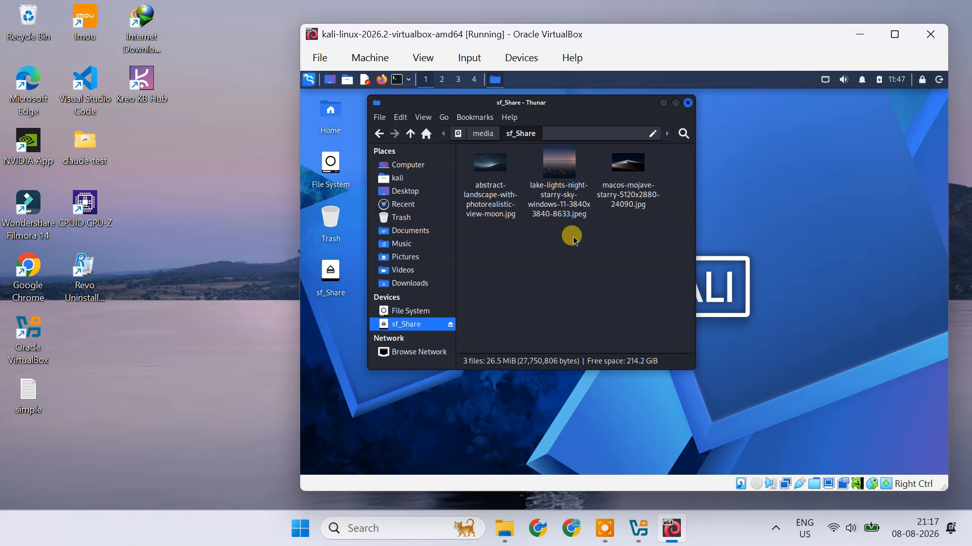
left_click(688, 103)
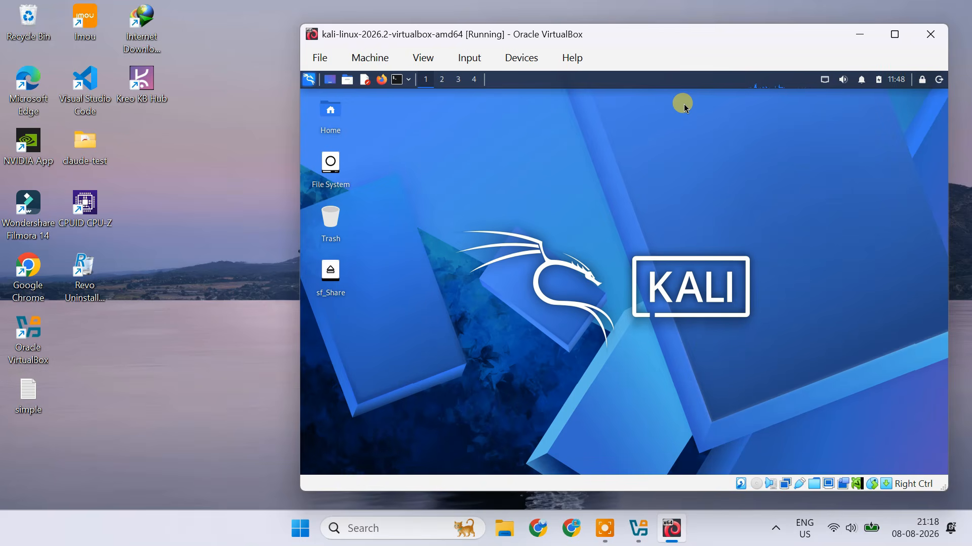
Shut down the Kali machine from within its desktop session.
left_click(306, 82)
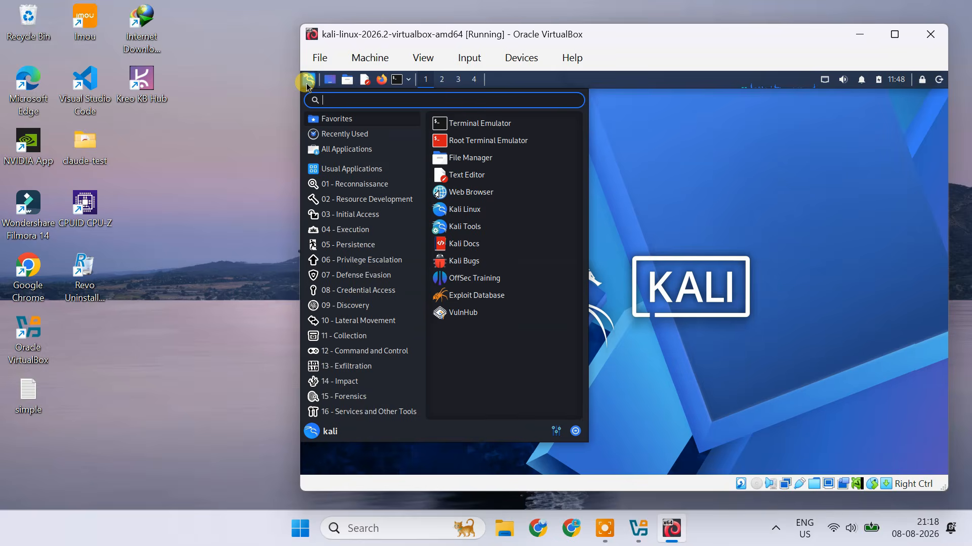
left_click(368, 411)
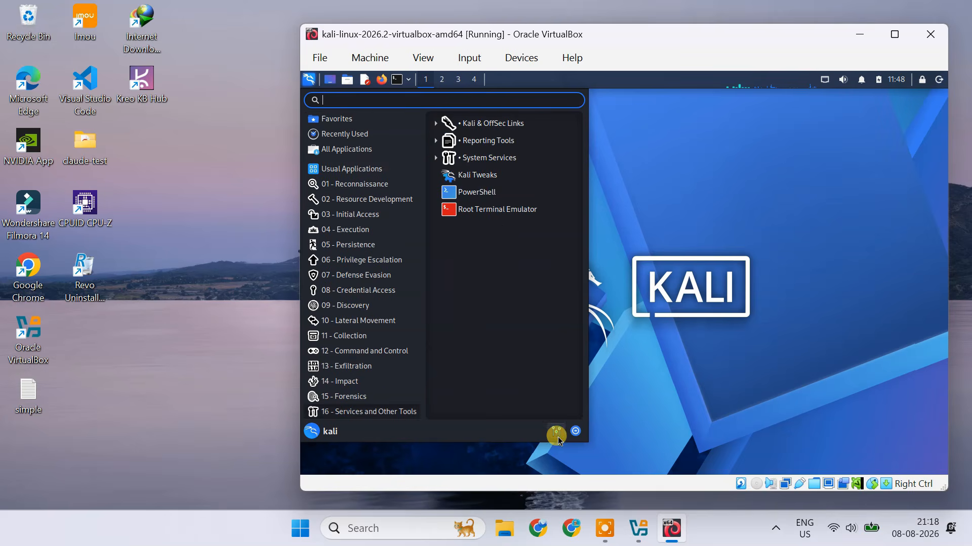
left_click(575, 431)
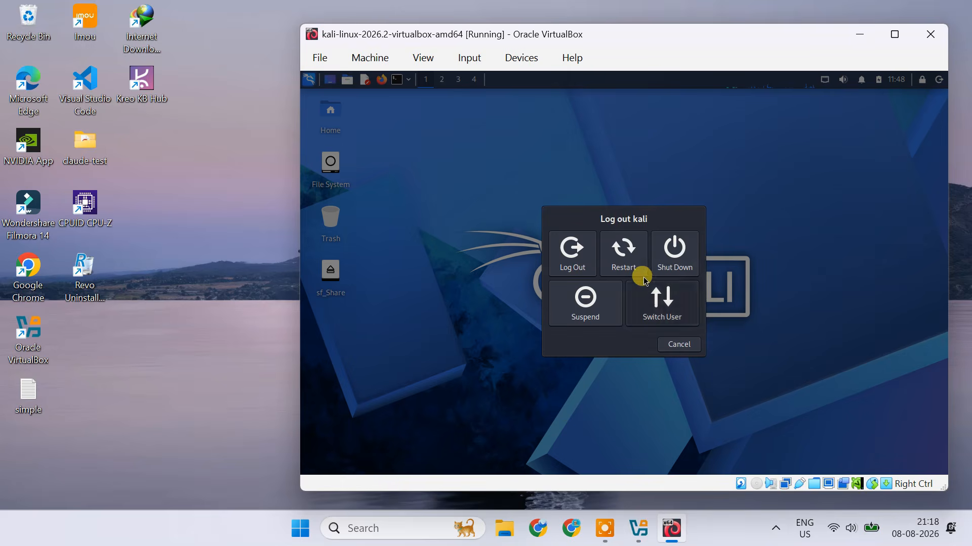
left_click(675, 247)
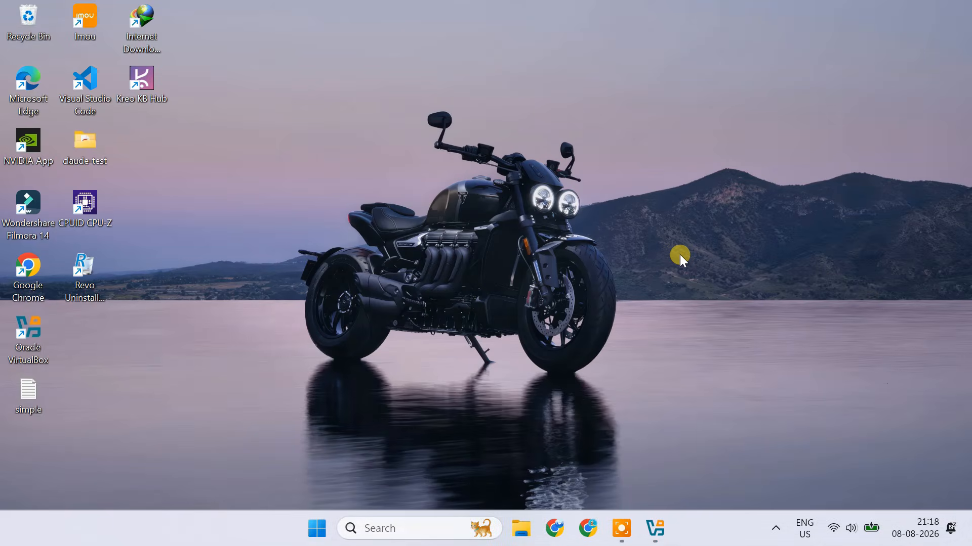
Bring up the VirtualBox Manager to check the Kali machine's state and close it.
left_click(656, 529)
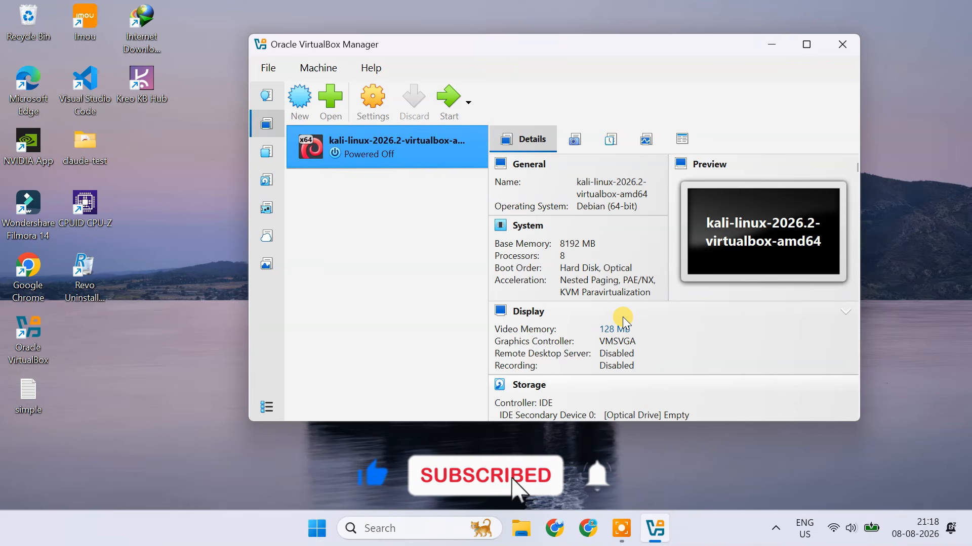
left_click(843, 45)
left_click(638, 529)
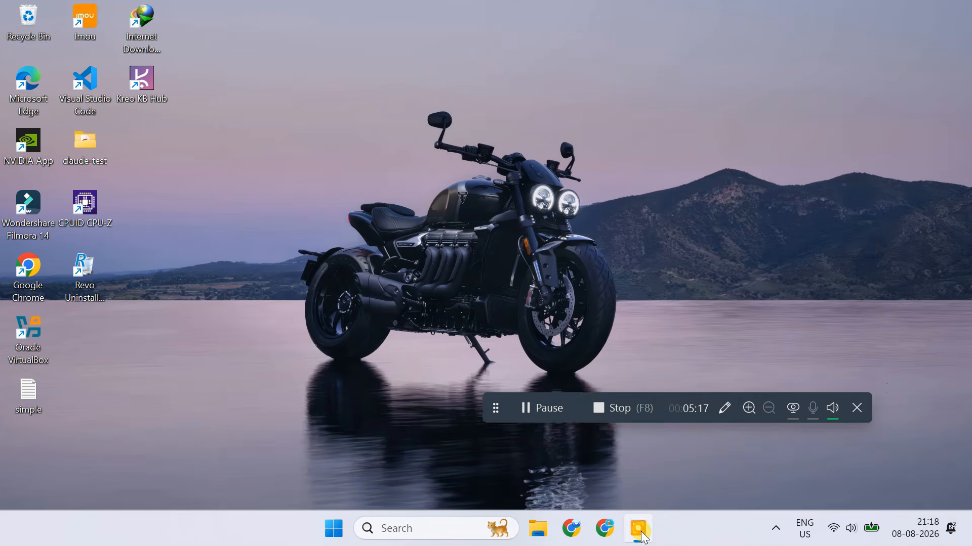